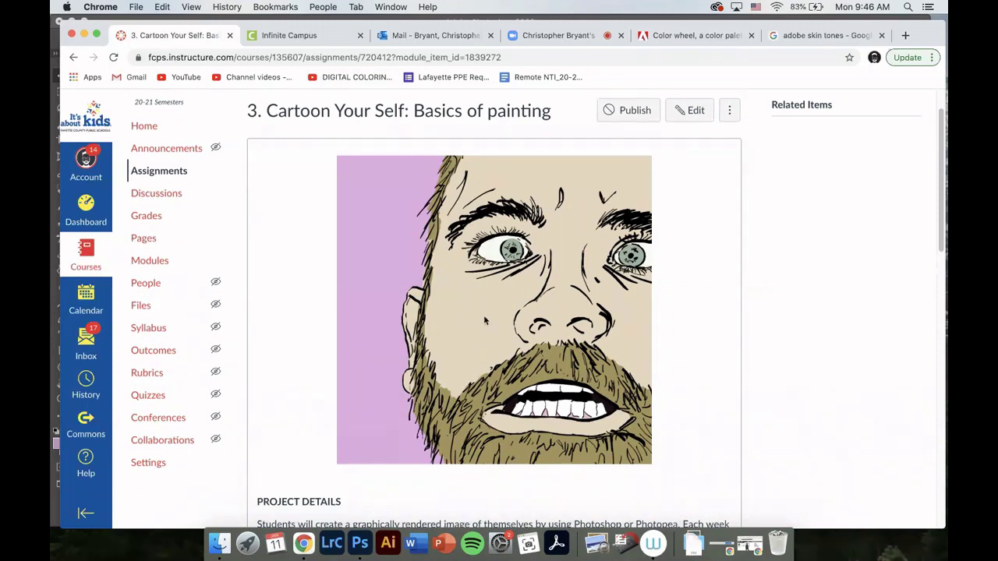
- Bring Example.psd in Photoshop forward, toggle the Outline layer off and on, and select it
scroll(483, 315, "down", 10)
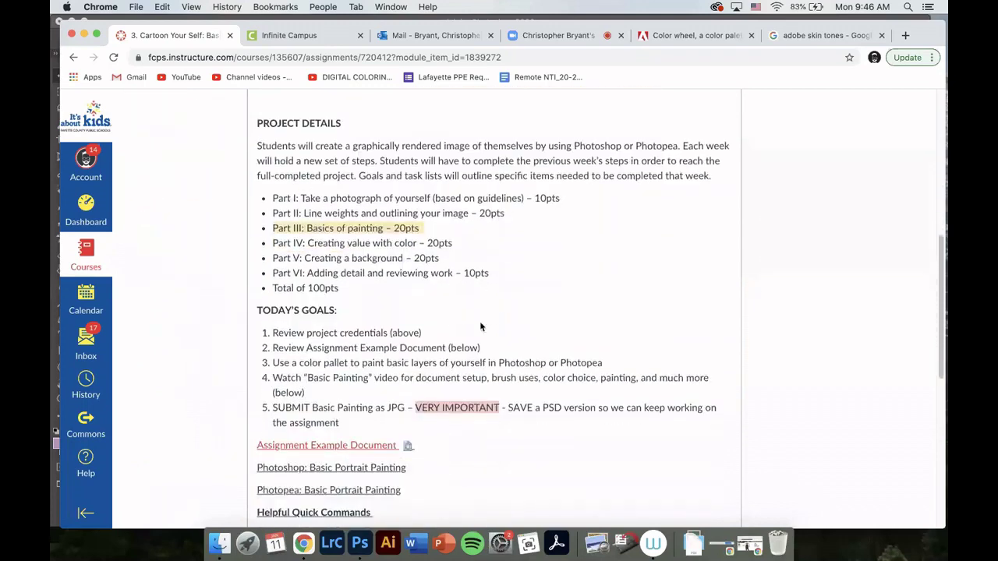
scroll(480, 326, "down", 3)
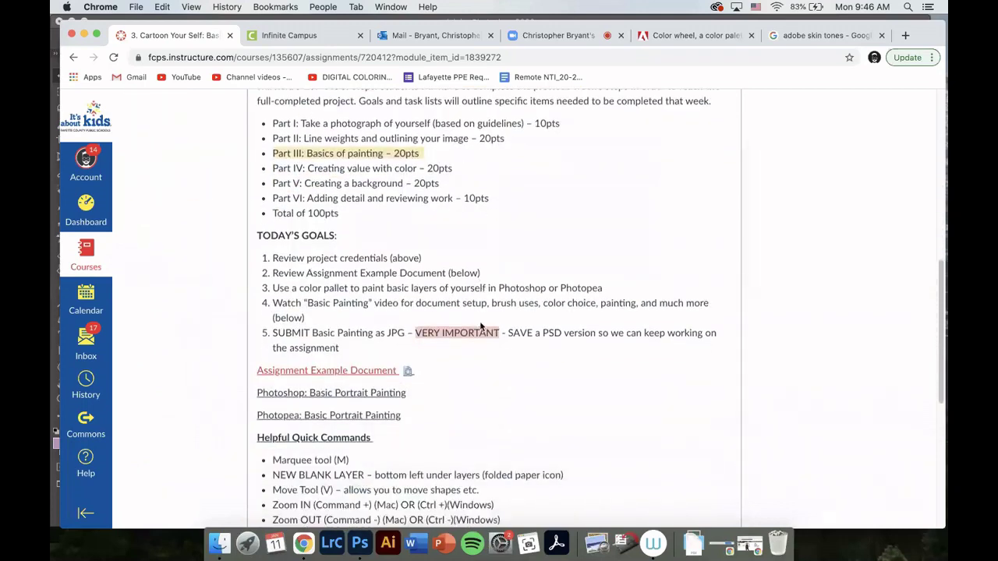
scroll(480, 326, "down", 1)
scroll(481, 326, "up", 15)
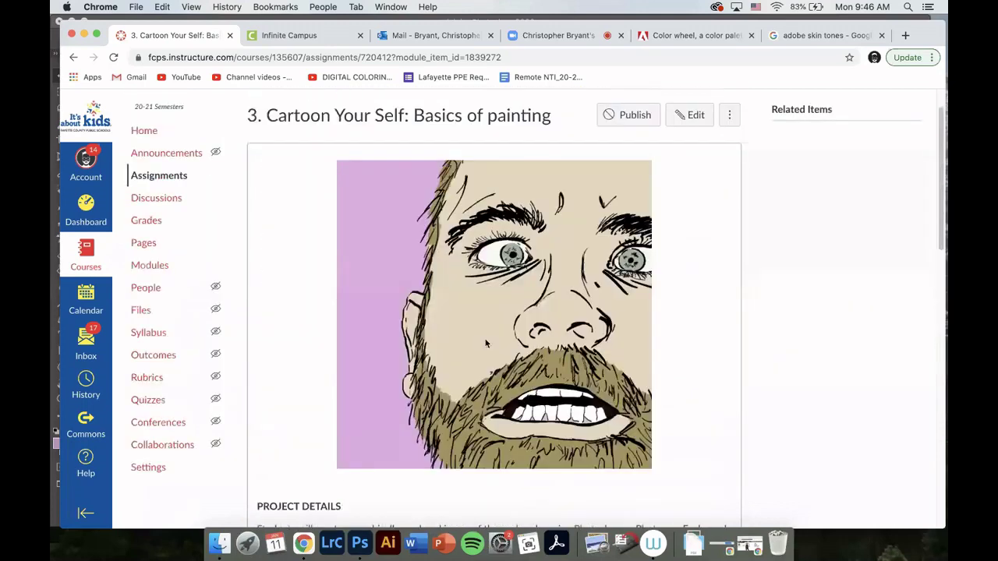
left_click(360, 543)
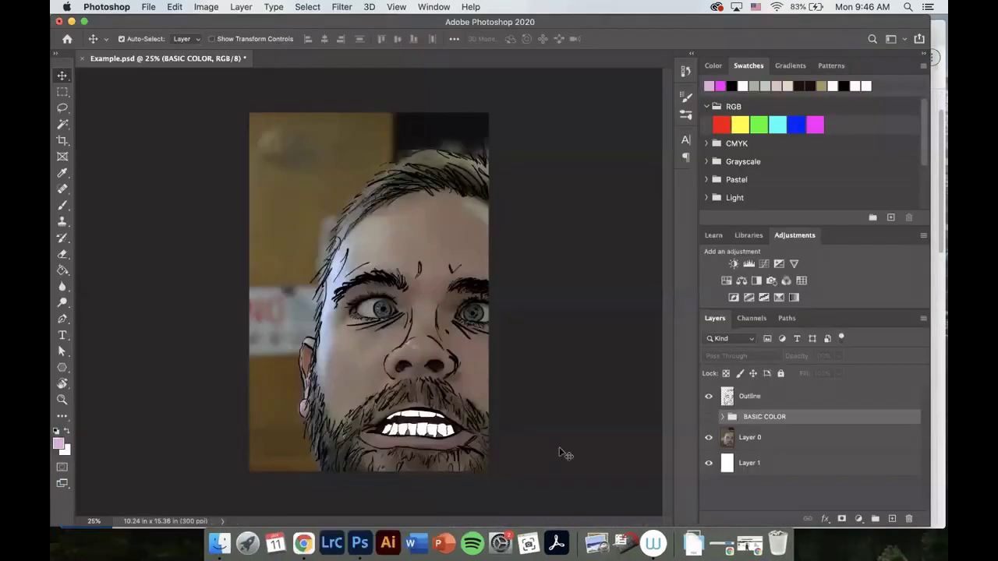
left_click(708, 396)
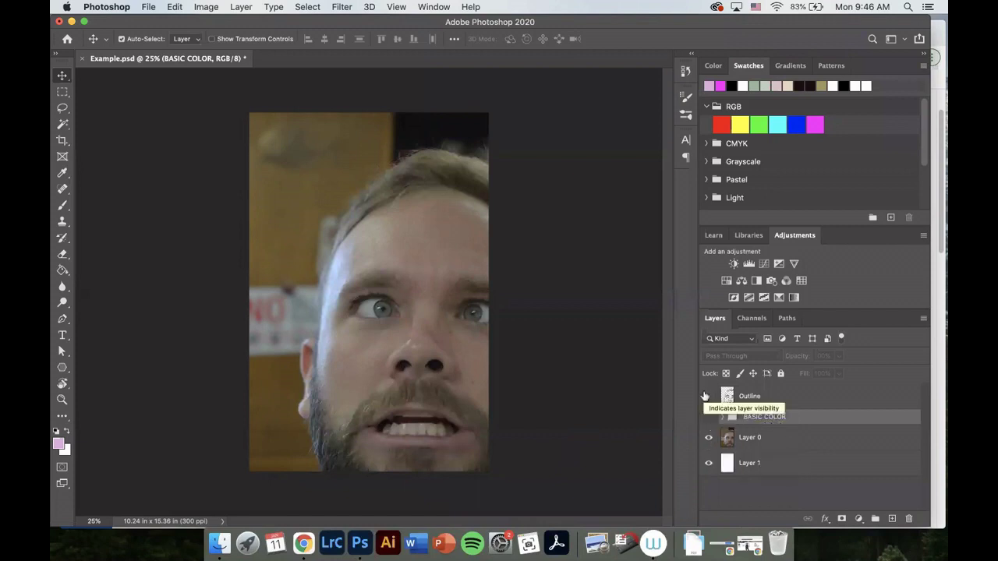
left_click(709, 397)
left_click(797, 399)
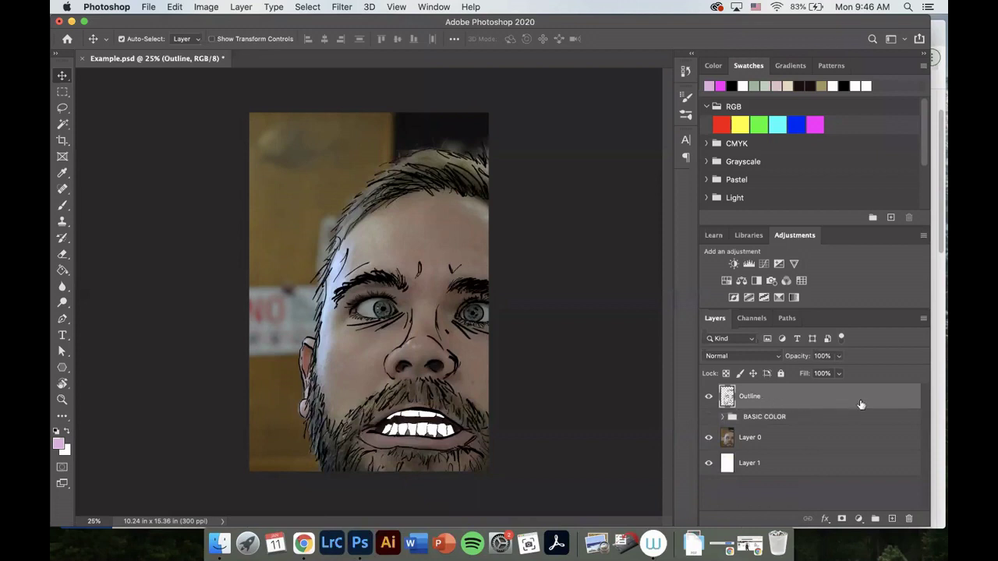
- Turn on the BASIC COLOR group and expand it to show its layers
left_click(708, 418)
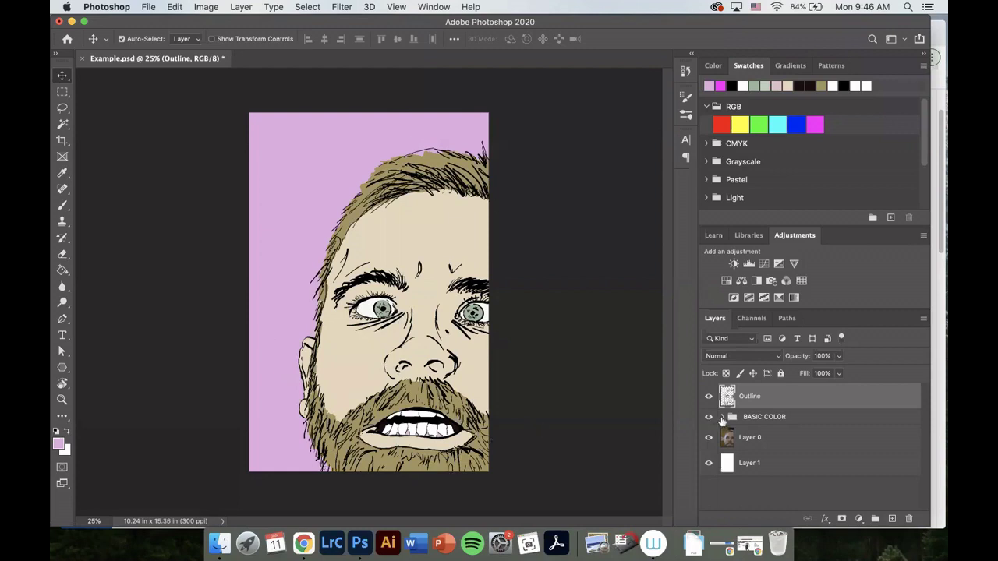
left_click(722, 419)
left_click(792, 412)
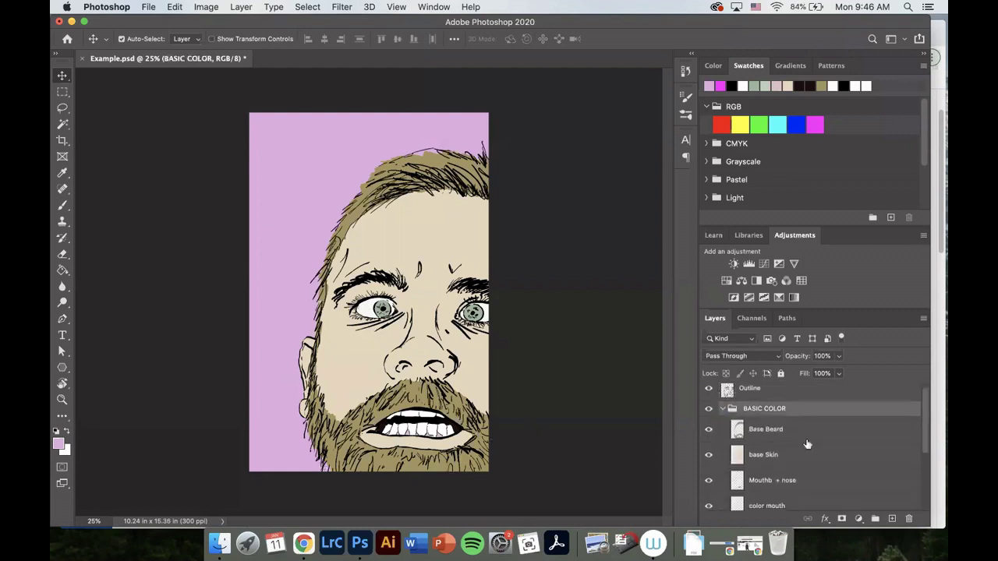
scroll(808, 443, "down", 2)
- Toggle the Base Beard and base Skin colour layers off and back on
left_click(708, 399)
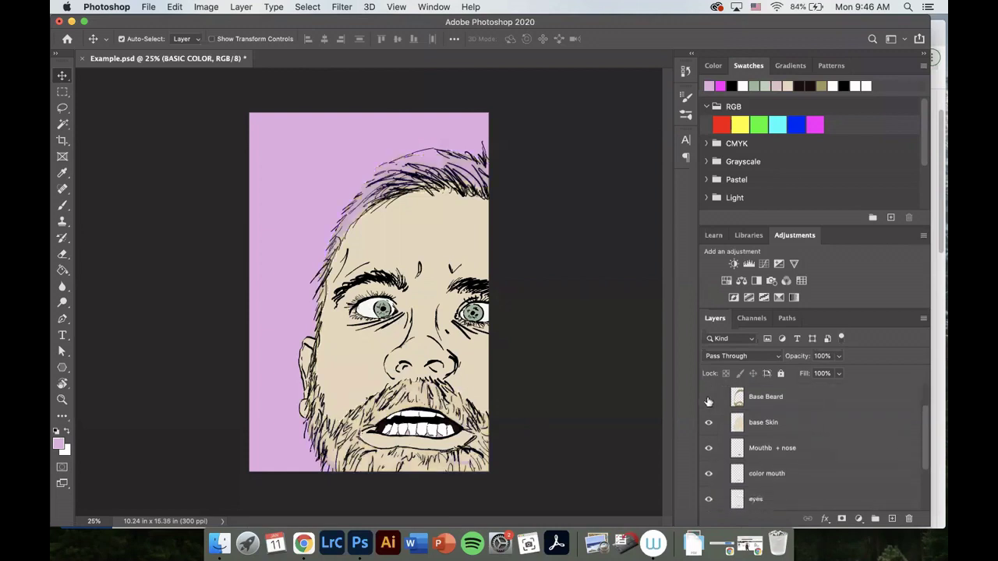
left_click(708, 399)
left_click(708, 399)
left_click(708, 399)
left_click(710, 429)
left_click(710, 429)
left_click(709, 425)
left_click(709, 425)
- Toggle the Mouth + nose and color mouth layers off and back on
left_click(709, 453)
left_click(709, 453)
left_click(709, 451)
left_click(709, 450)
left_click(709, 476)
left_click(709, 476)
- Toggle the eyes and pink background layers off and on, then collapse BASIC COLOR
scroll(709, 478, "down", 1)
left_click(708, 482)
left_click(708, 482)
left_click(708, 482)
left_click(709, 482)
scroll(709, 487, "down", 1)
left_click(709, 488)
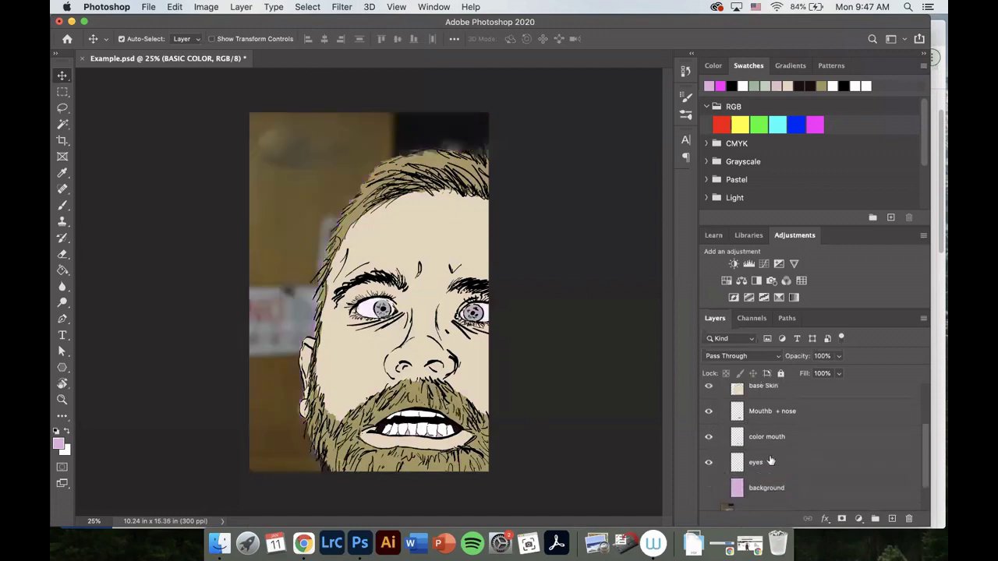
left_click(709, 489)
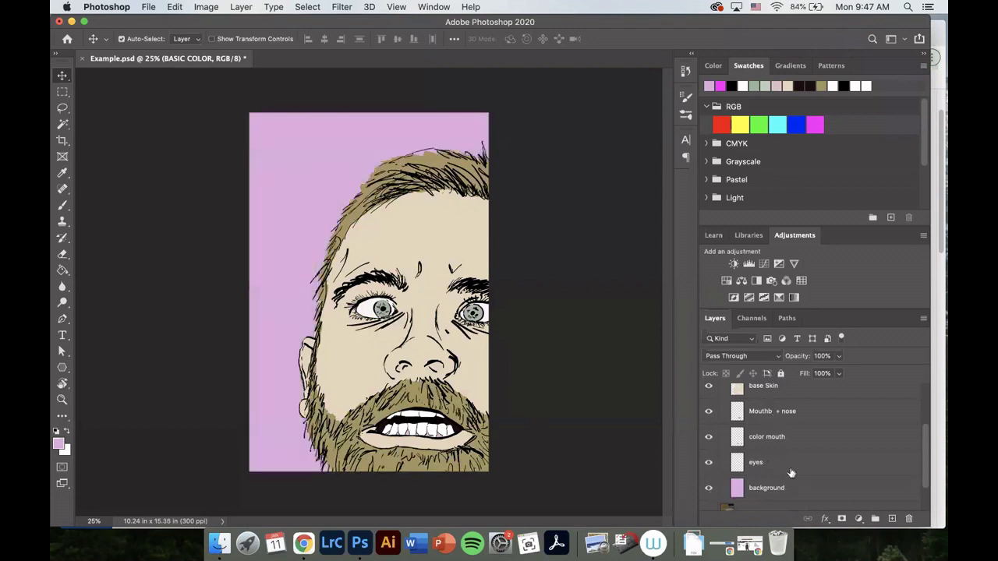
scroll(729, 468, "up", 3)
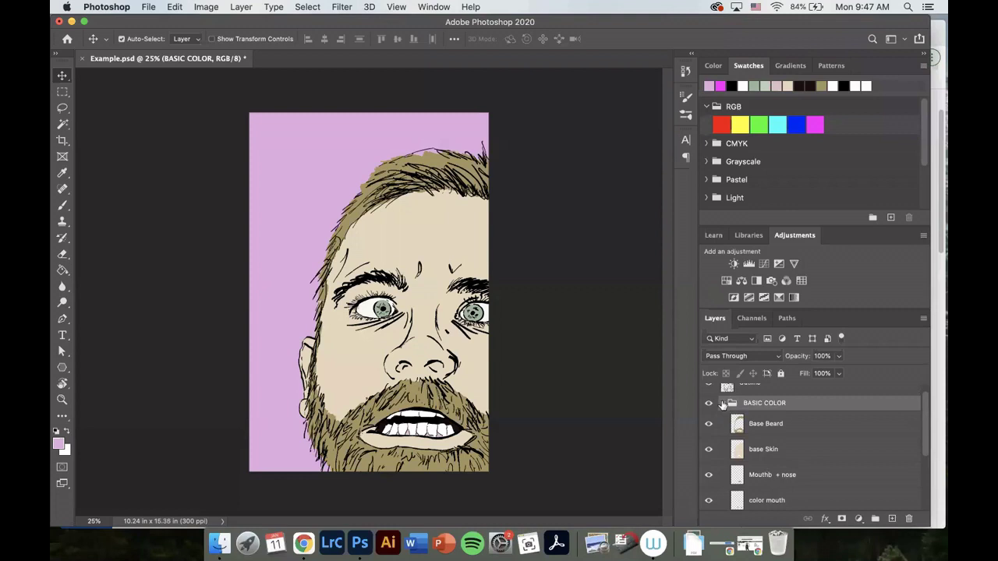
left_click(723, 404)
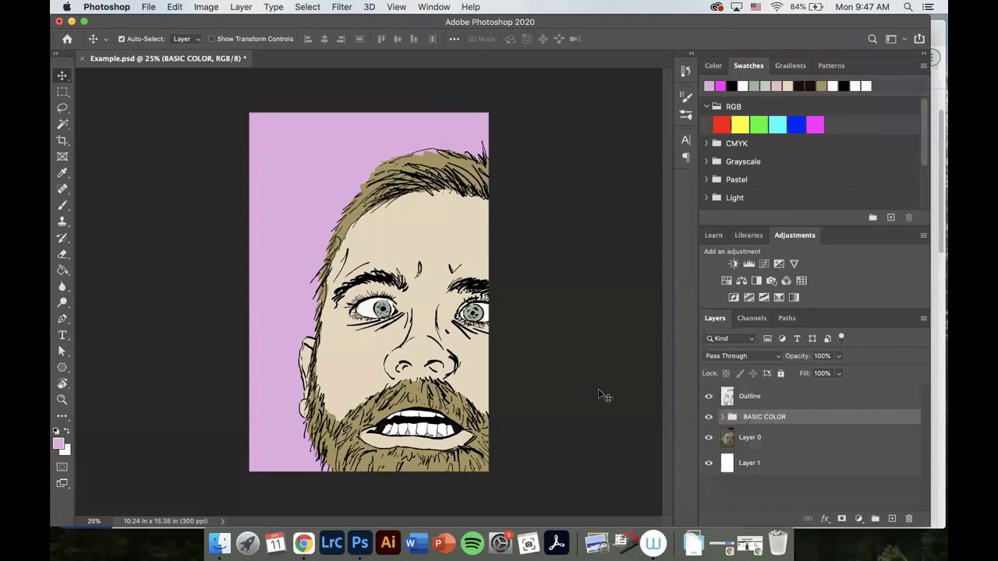
- Hide the BASIC COLOR group, move it down, and delete it
left_click(709, 417)
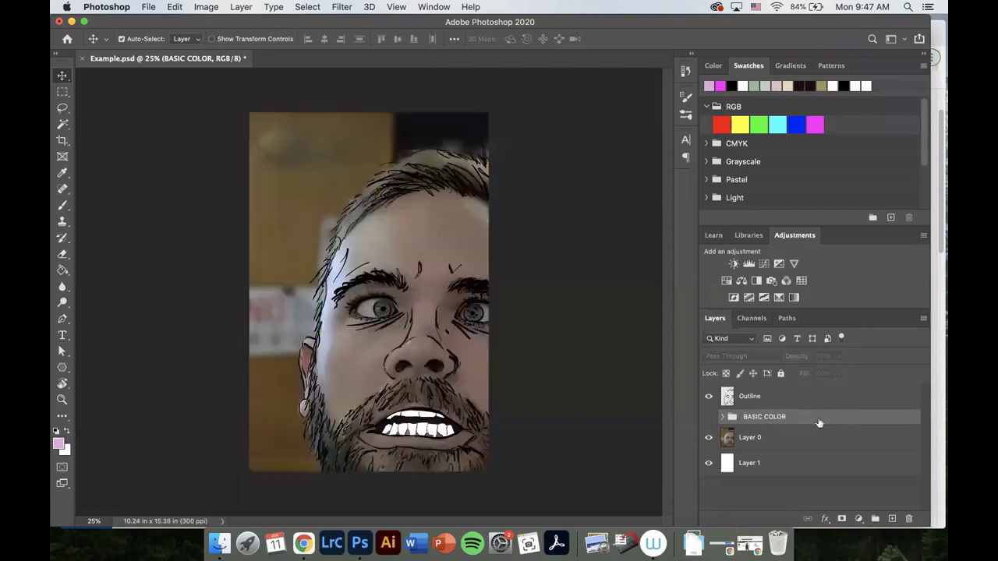
left_click_drag(810, 421, 809, 487)
left_click(787, 428)
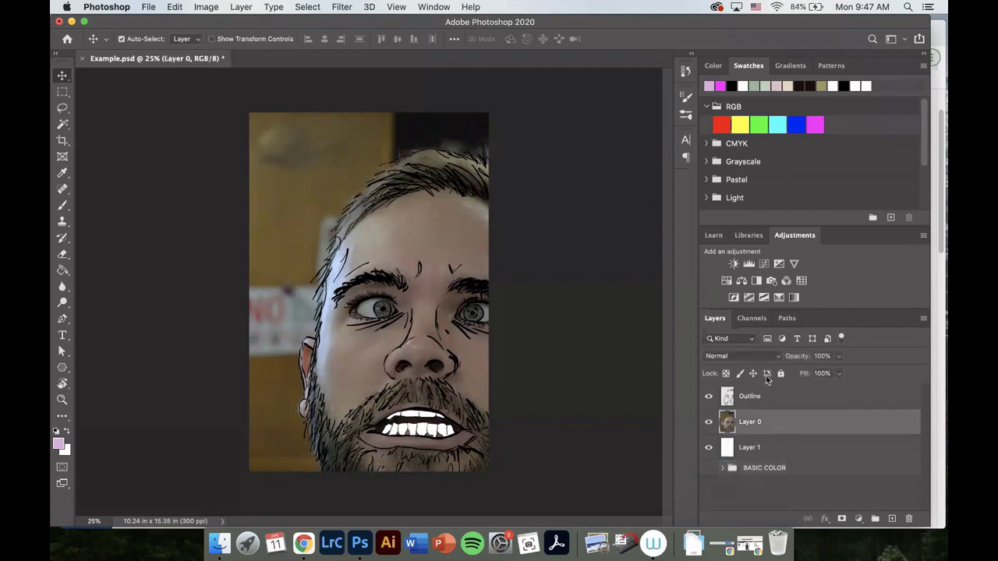
left_click(796, 471)
key("BackSpace")
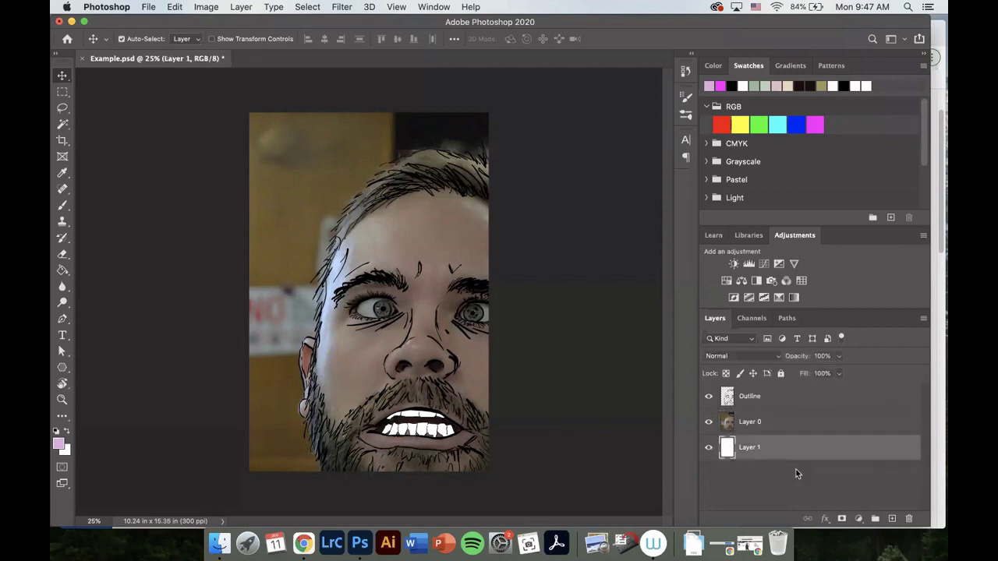
- Add a new empty layer above the photo Layer 0, then check the Outline line art
left_click(803, 422)
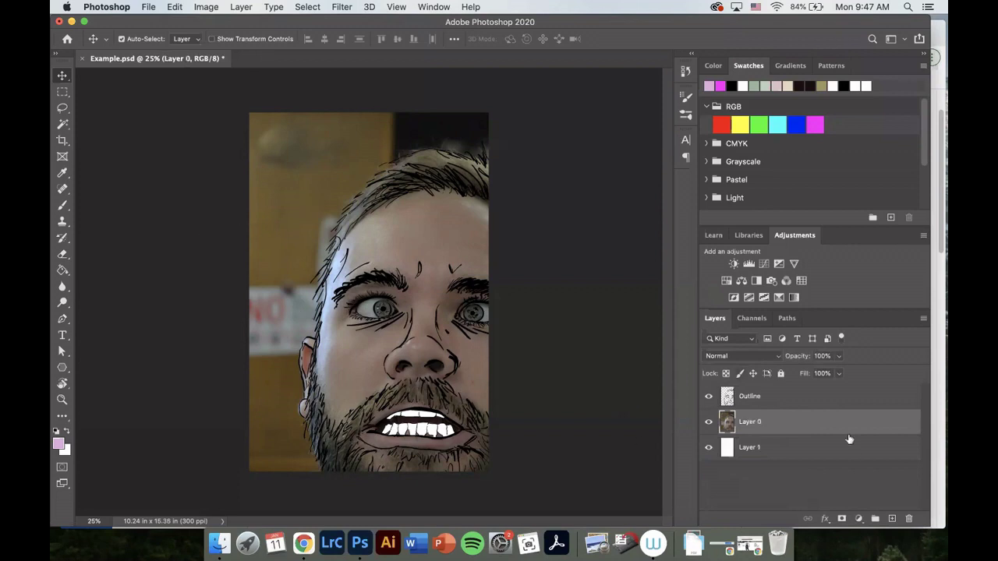
left_click(892, 519)
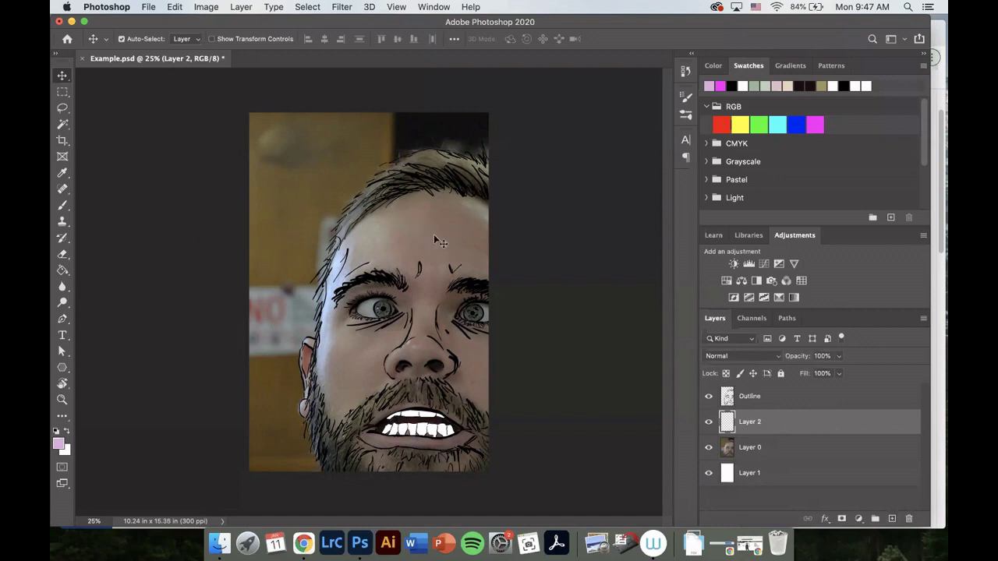
left_click(819, 398)
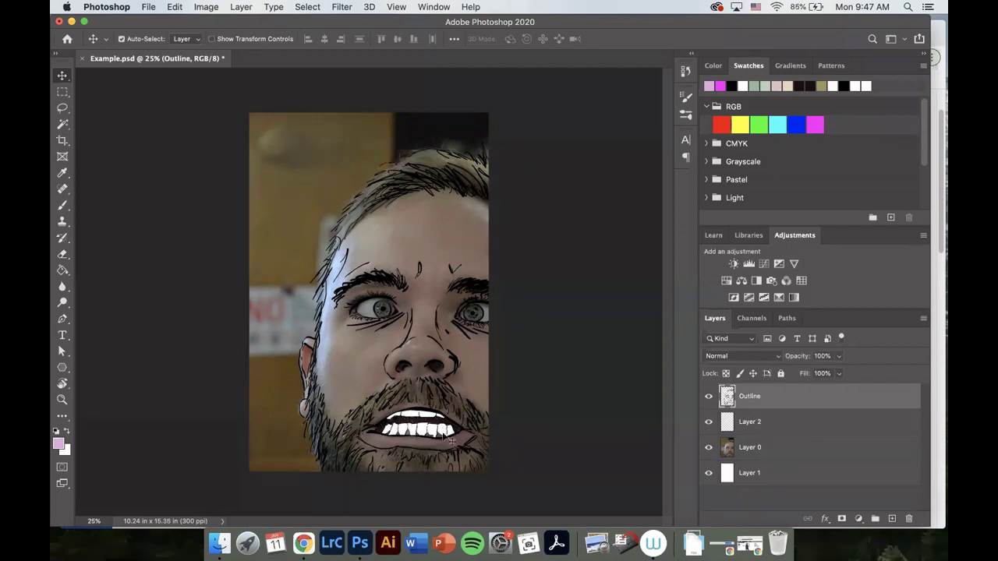
left_click(709, 397)
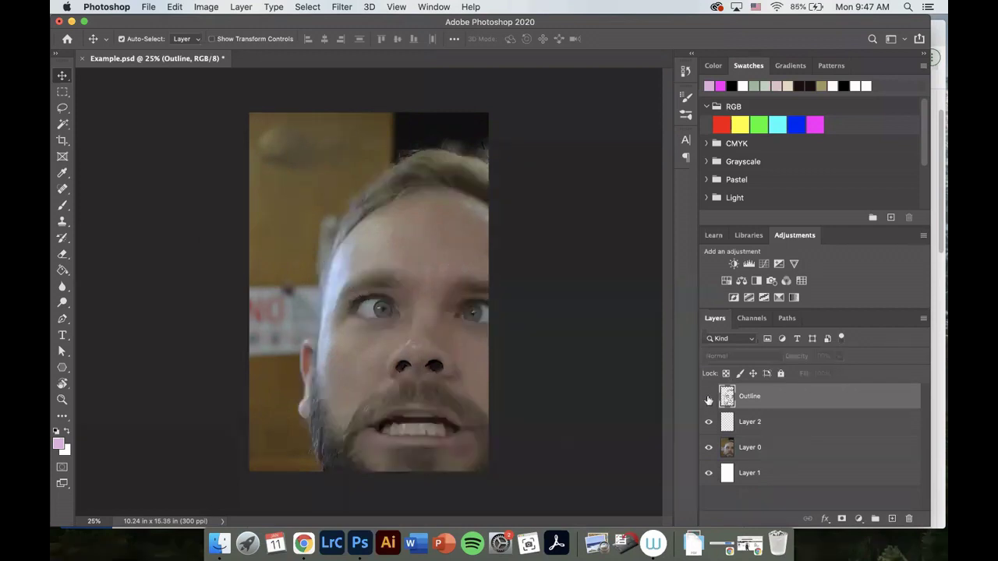
left_click(709, 398)
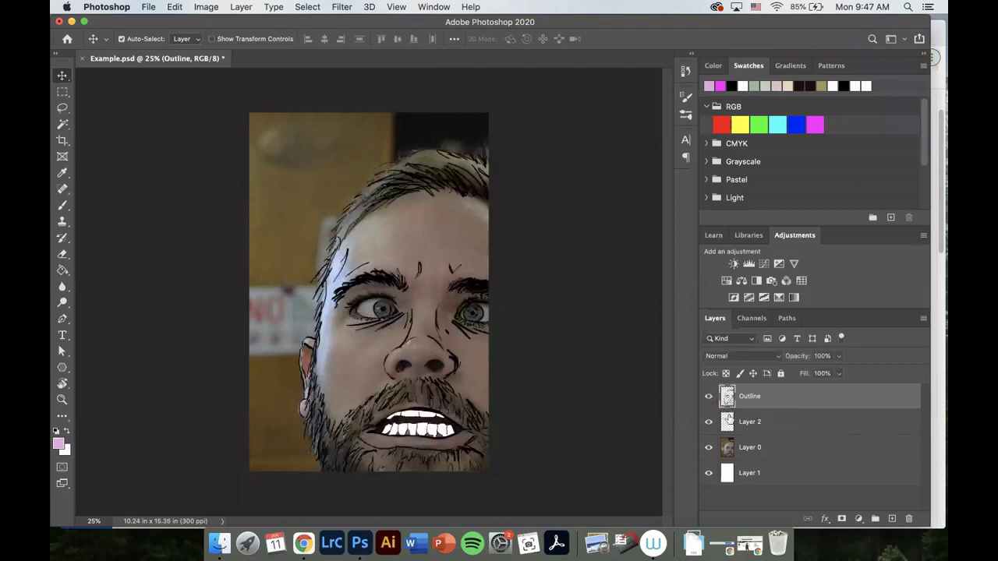
- Rename the new Layer 2 to 'skin'
left_click(758, 423)
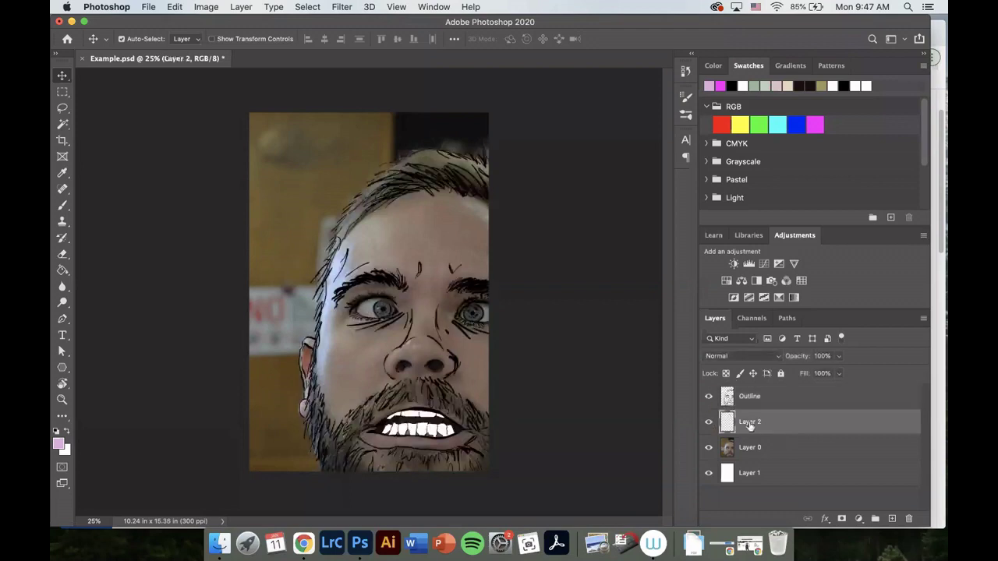
double_click(750, 423)
type("skin")
key("Return")
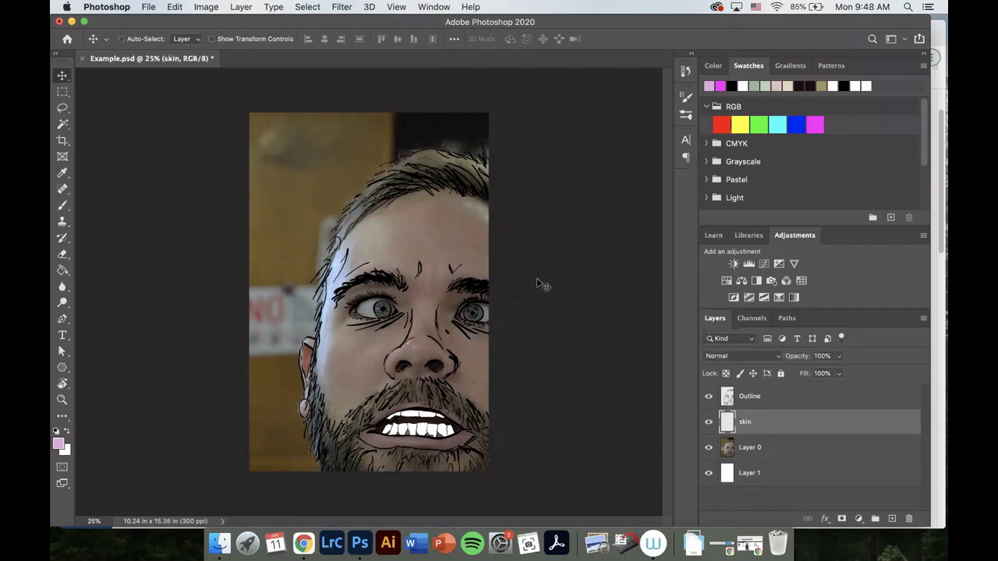
- Zoom the face to 50%, pan it into view, and pick the Brush tool
key("super+plus")
left_click_drag(546, 287, 411, 246)
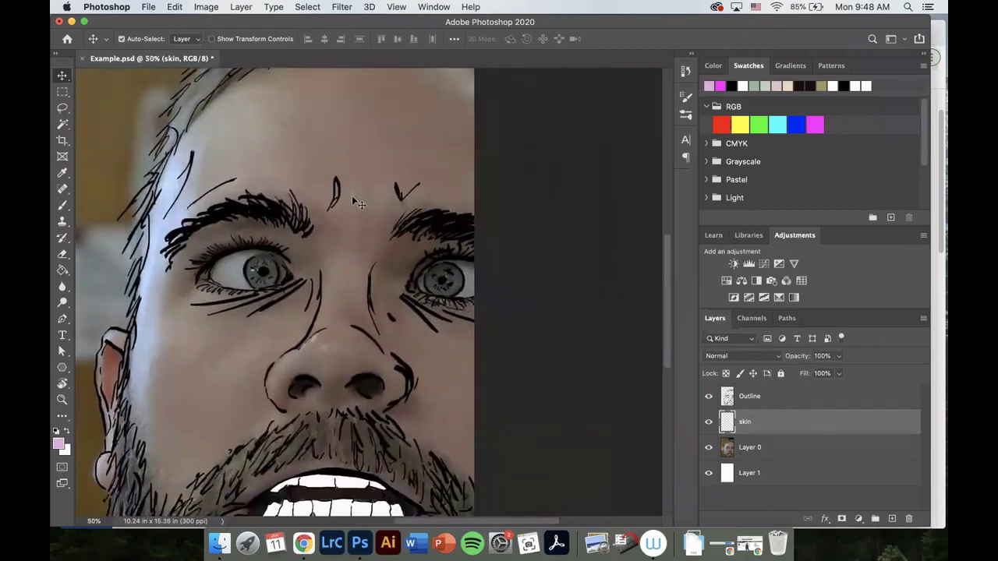
left_click_drag(335, 190, 355, 209)
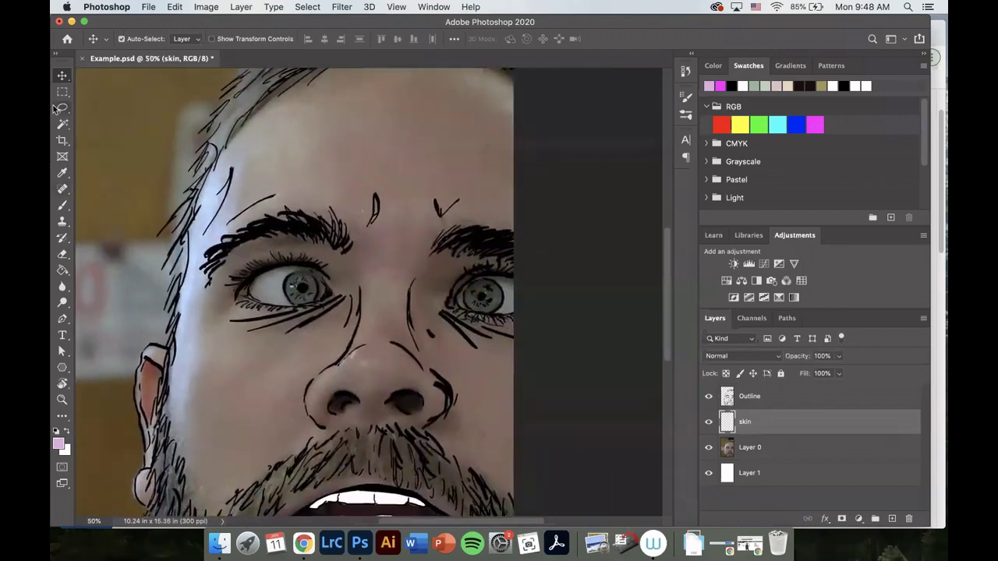
left_click(65, 208)
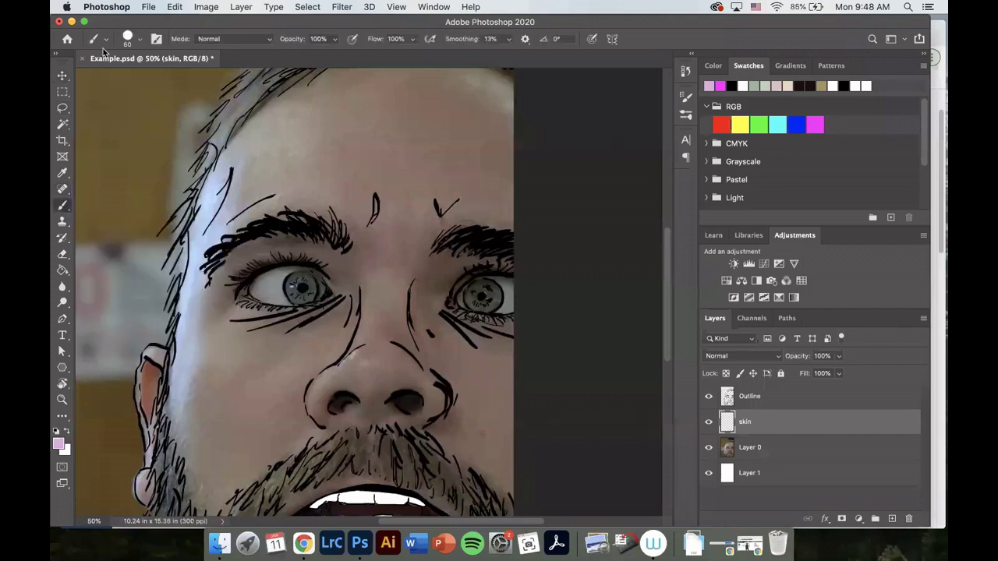
- Set the brush hardness to 42% and the size to 118 px
left_click(129, 39)
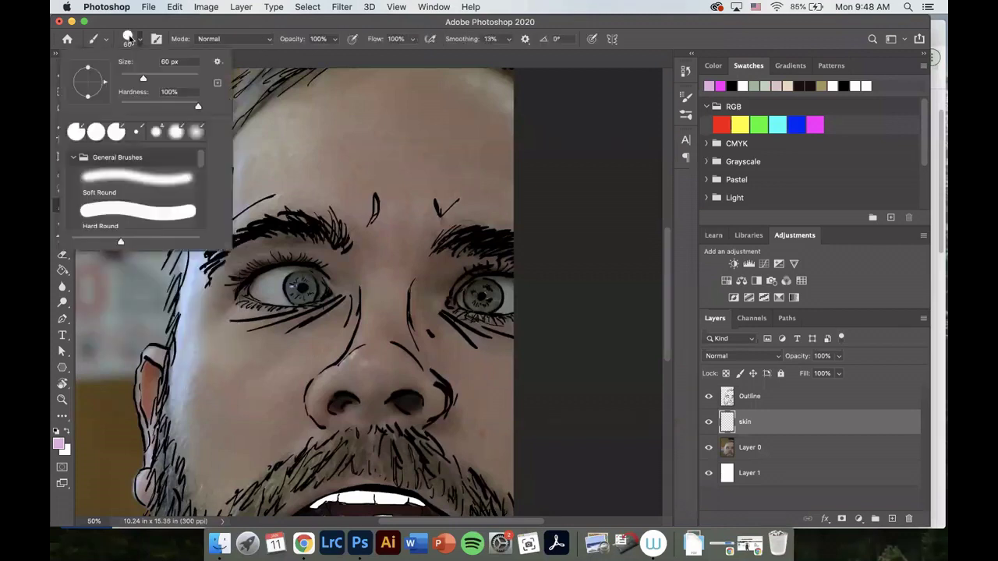
mouse_move(160, 105)
left_mouse_down()
mouse_move(142, 106)
mouse_move(198, 104)
left_mouse_up()
left_click_drag(144, 78, 148, 78)
type("111")
key("Return")
left_click(587, 196)
left_click(660, 44)
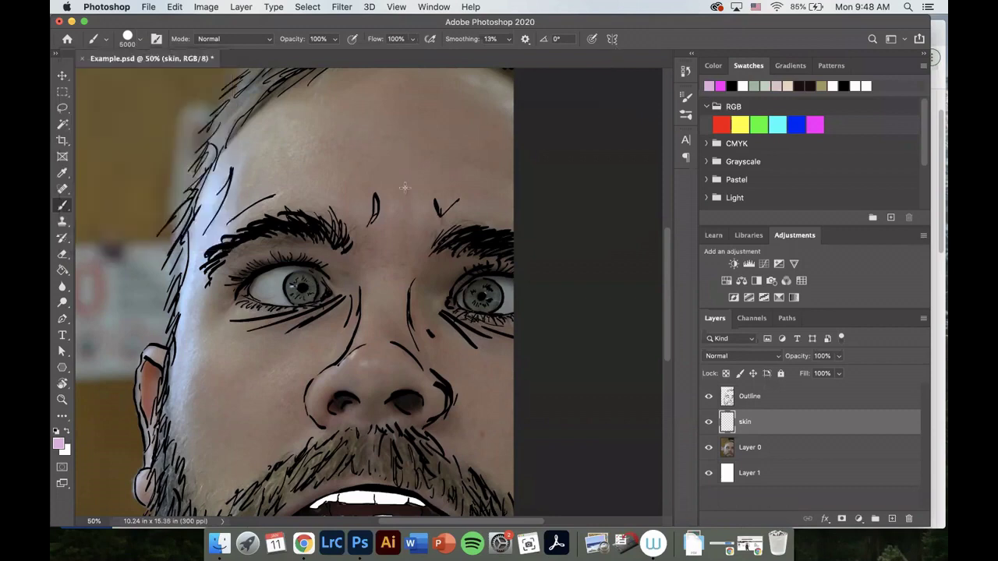
left_click(139, 39)
left_click(164, 78)
left_click(370, 144)
- Open the foreground Color Picker and sample skin colours from around the face
left_click(59, 444)
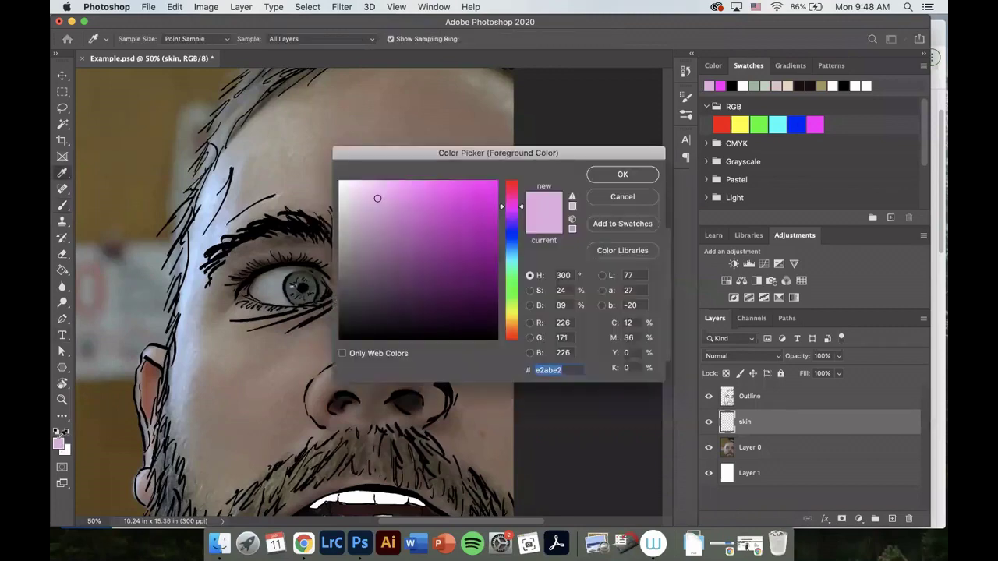
left_click_drag(361, 100, 278, 145)
left_click_drag(543, 185, 628, 184)
left_click_drag(397, 223, 383, 156)
left_click_drag(260, 152, 193, 268)
left_click_drag(200, 324, 195, 355)
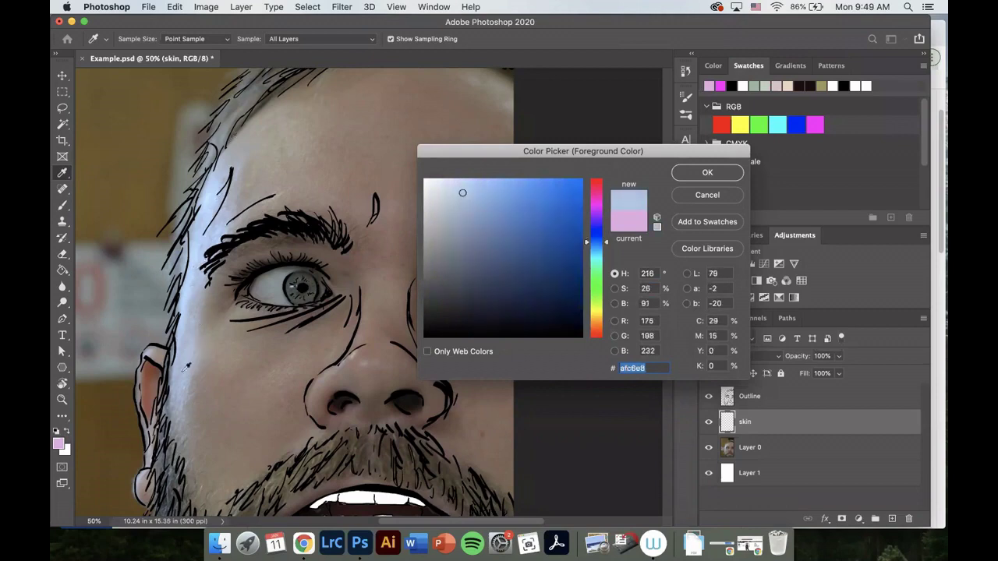
- Pick the forehead skin tone, lighten it to pale skin, and bring Chrome forward
left_click(415, 114)
left_click_drag(388, 162, 455, 117)
left_click(400, 95)
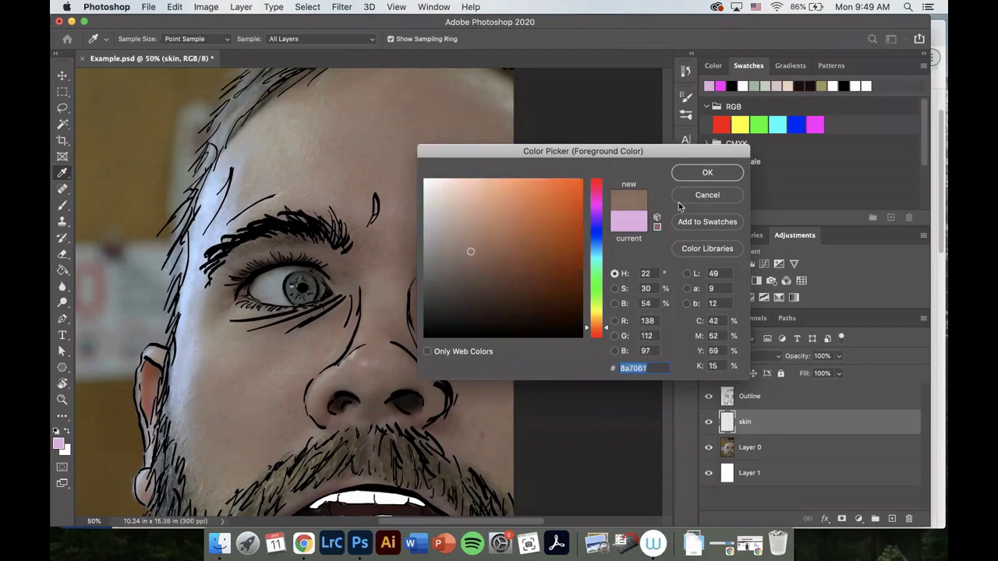
left_click(386, 129)
left_click(392, 132)
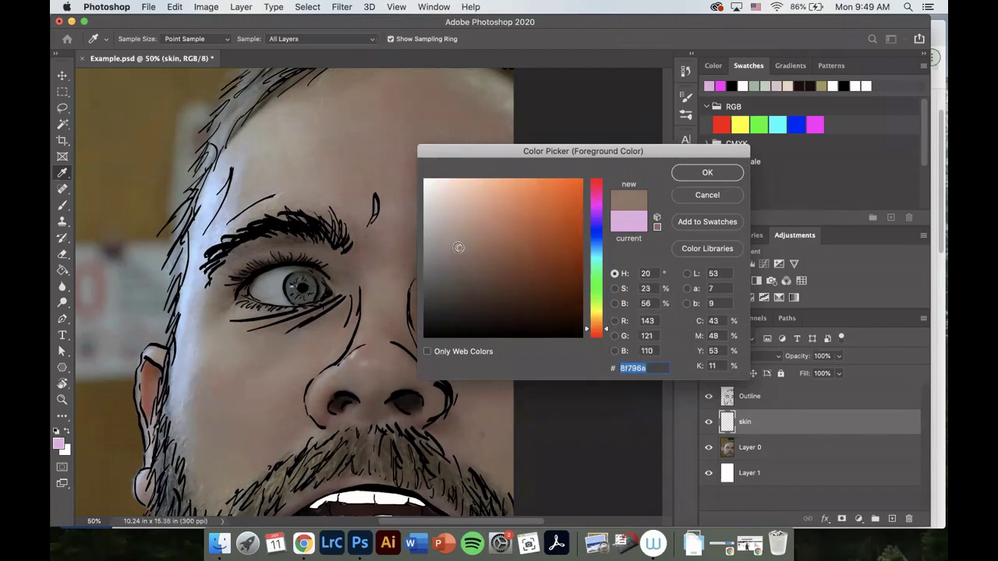
left_click_drag(459, 247, 455, 202)
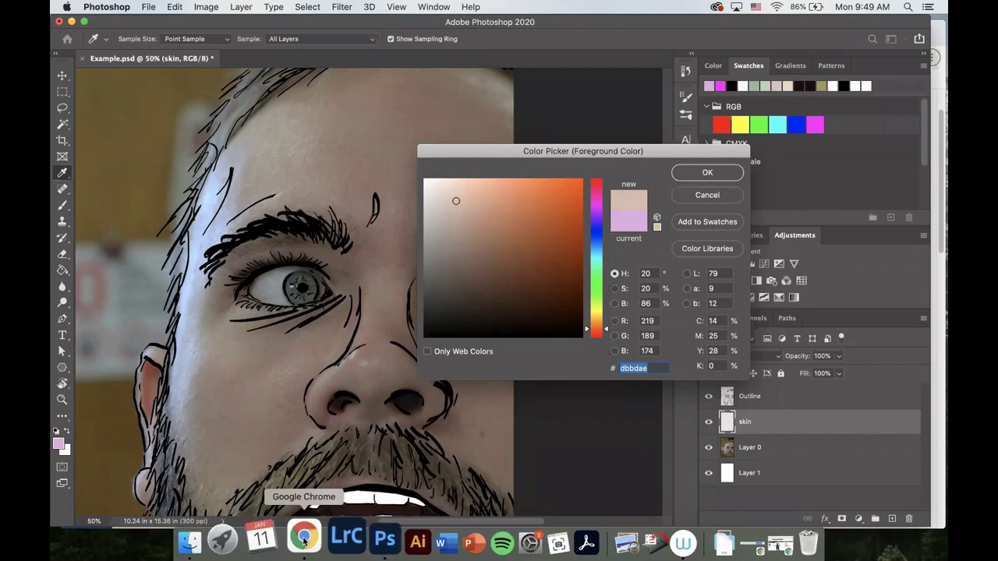
left_click(304, 538)
- Shift the Adobe Color monochromatic palette toward warmer oranges, then view 'adobe skin tones' image results
left_click(683, 35)
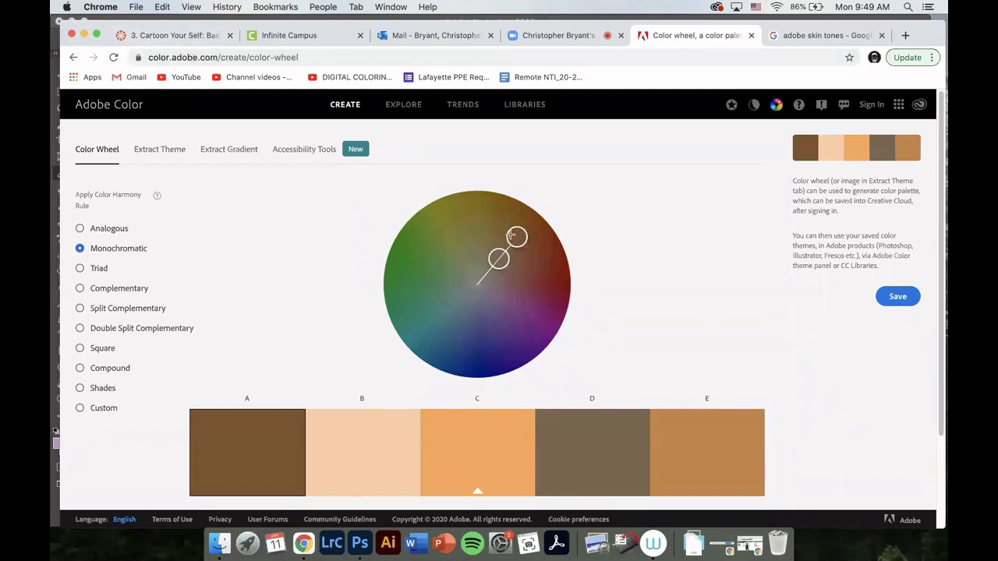
mouse_move(511, 234)
left_mouse_down()
mouse_move(524, 233)
mouse_move(521, 247)
left_mouse_up()
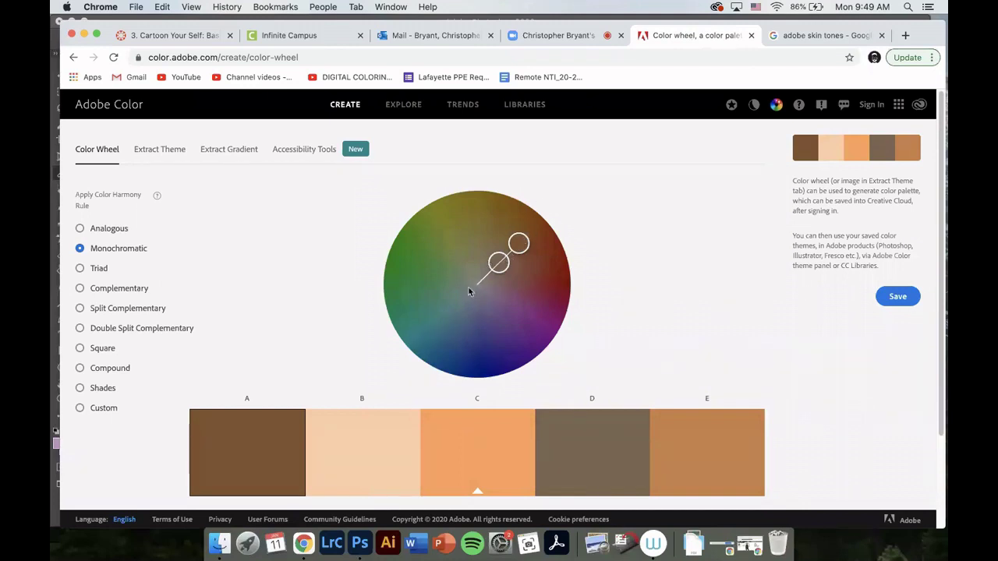
left_click_drag(498, 263, 528, 228)
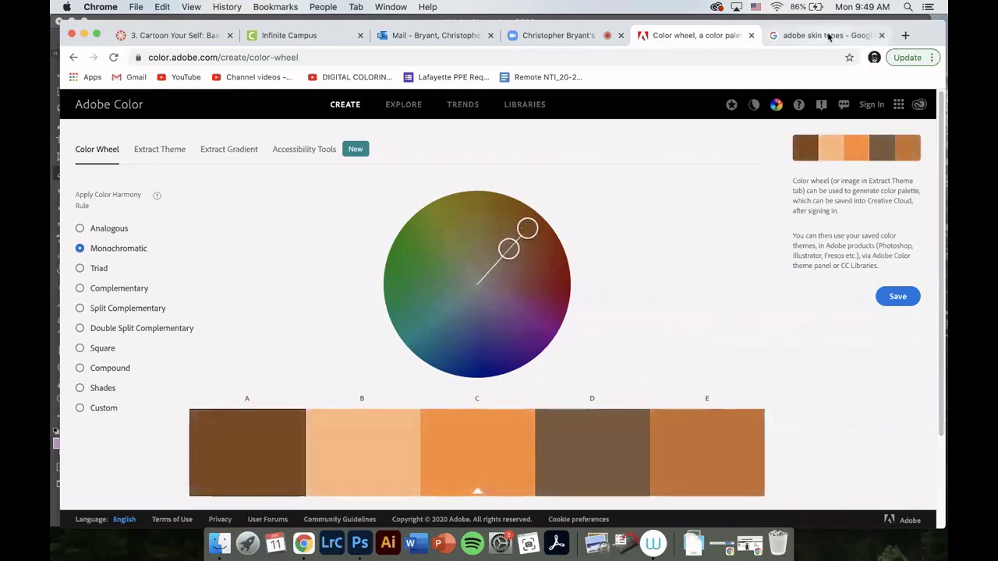
left_click(829, 37)
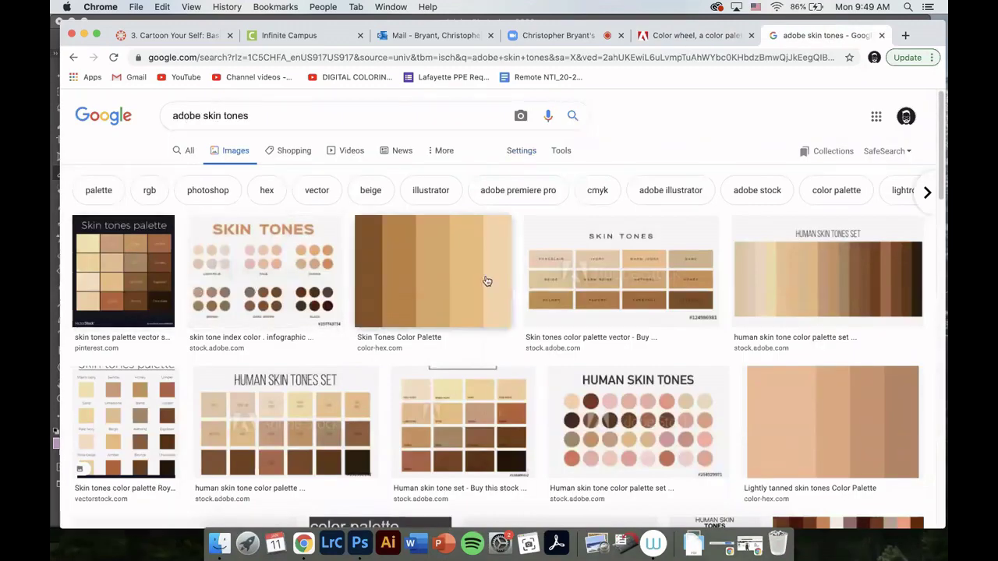
- Open the color-hex Skin Tones Color Palette page from the Google Images results
scroll(549, 286, "down", 1)
scroll(549, 286, "down", 6)
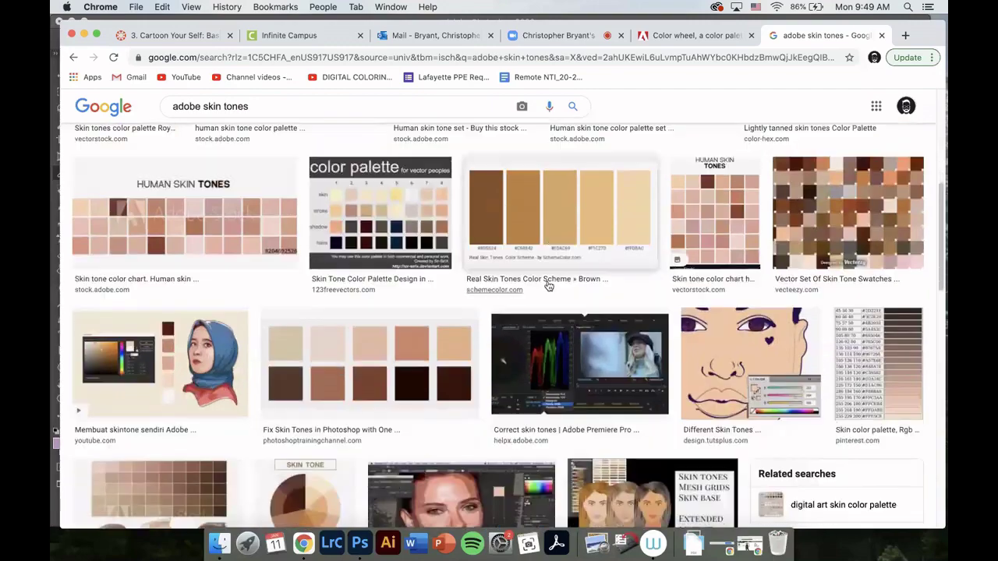
scroll(461, 303, "up", 7)
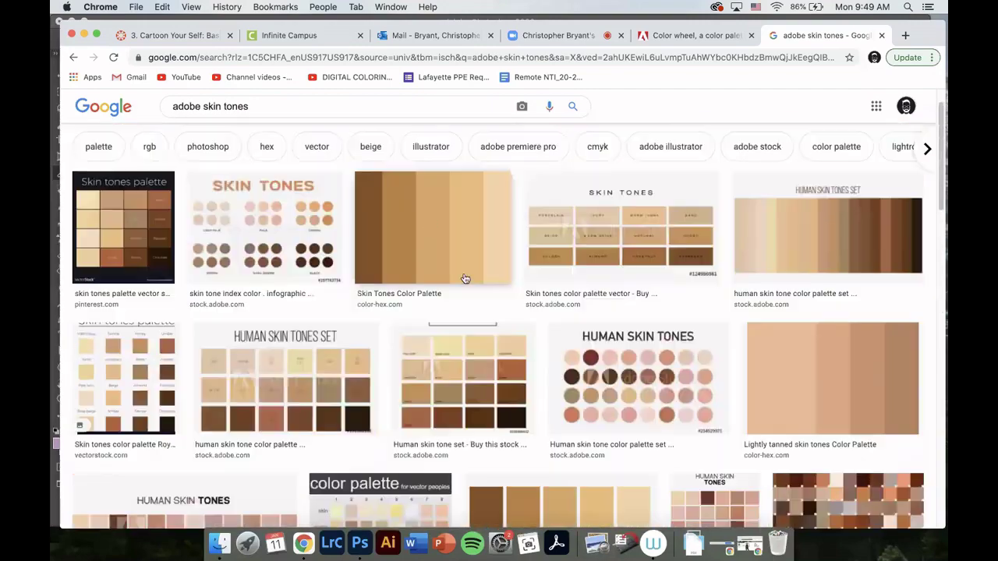
left_click(432, 225)
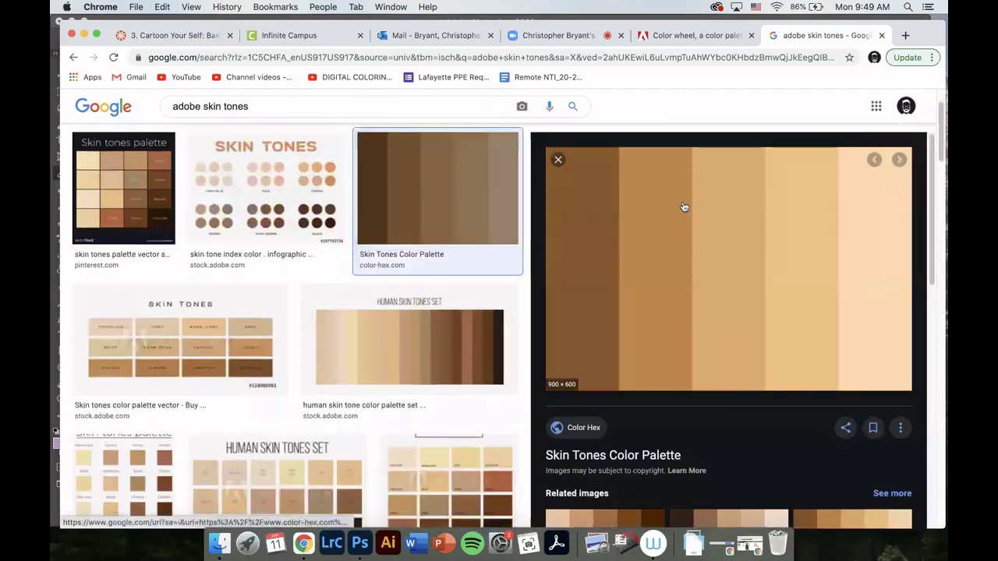
left_click(361, 537)
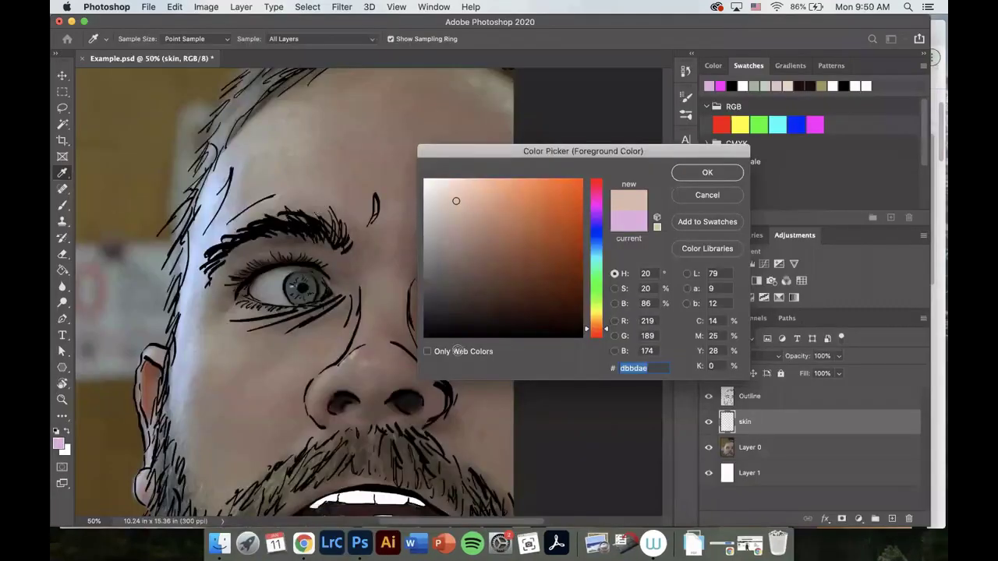
left_click(305, 538)
left_click(664, 236)
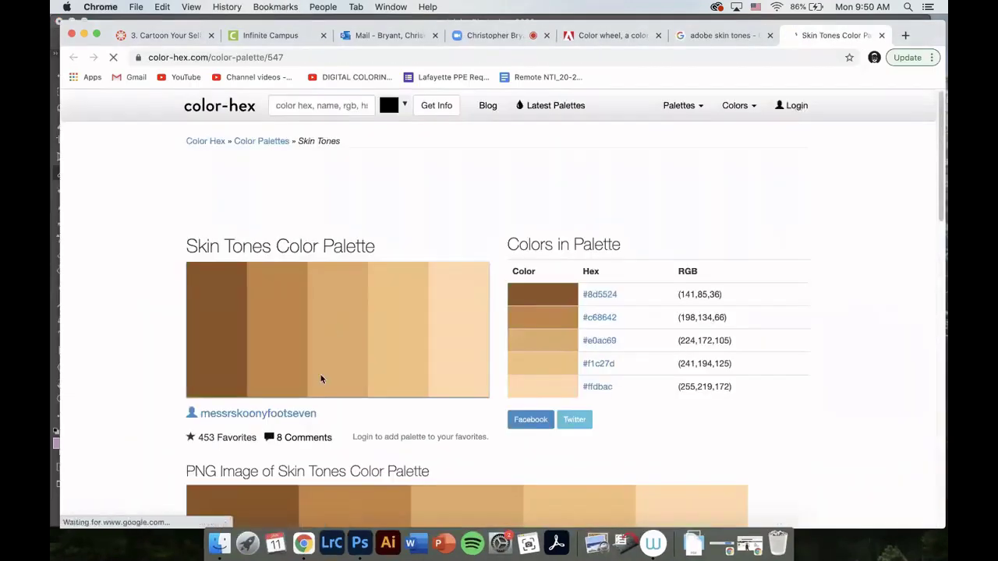
- Return to Photoshop, cancel the Color Picker unchanged, and select the Eyedropper tool
left_click(219, 544)
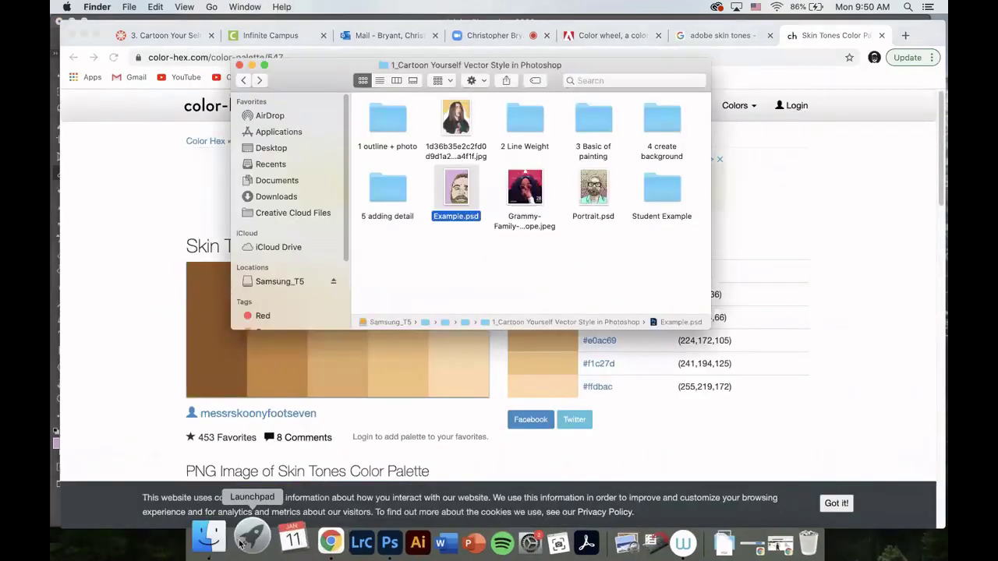
left_click(356, 542)
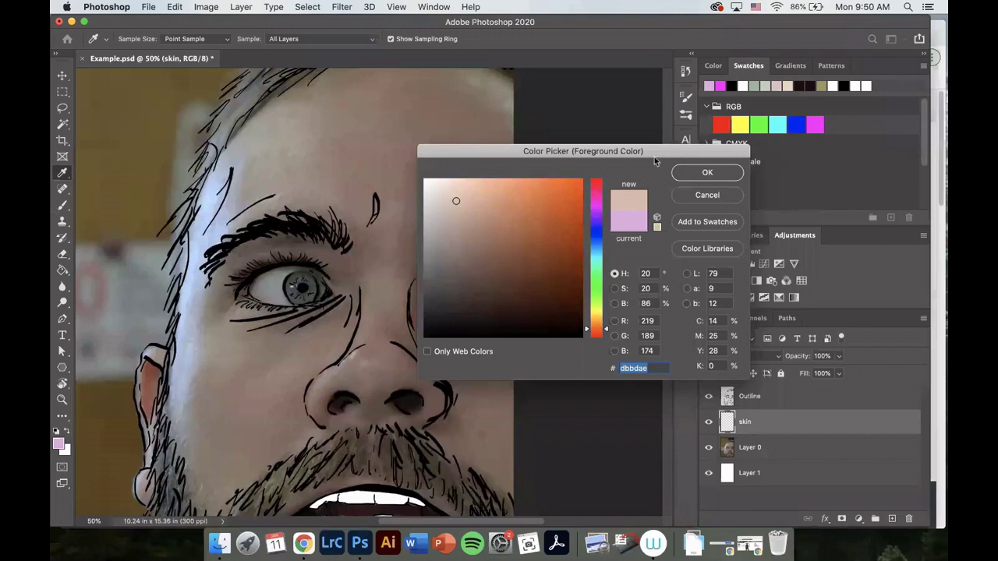
left_click(708, 195)
left_click(63, 173)
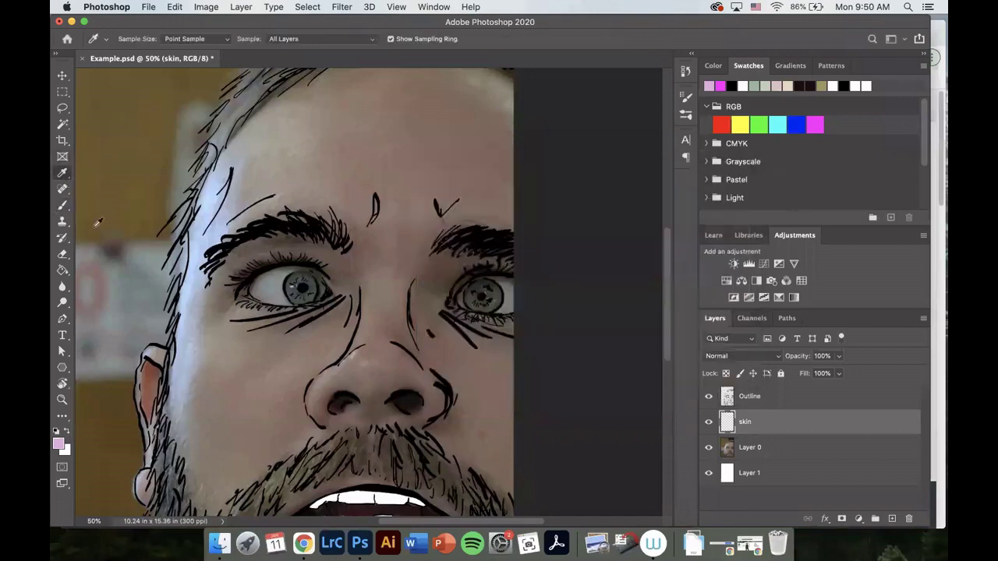
key("ctrl+Up")
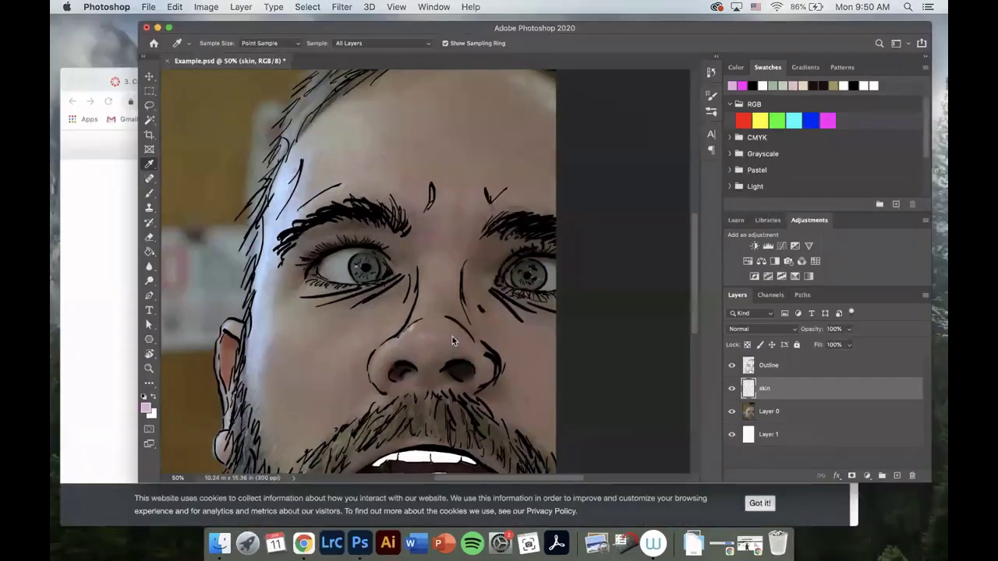
left_click(331, 349)
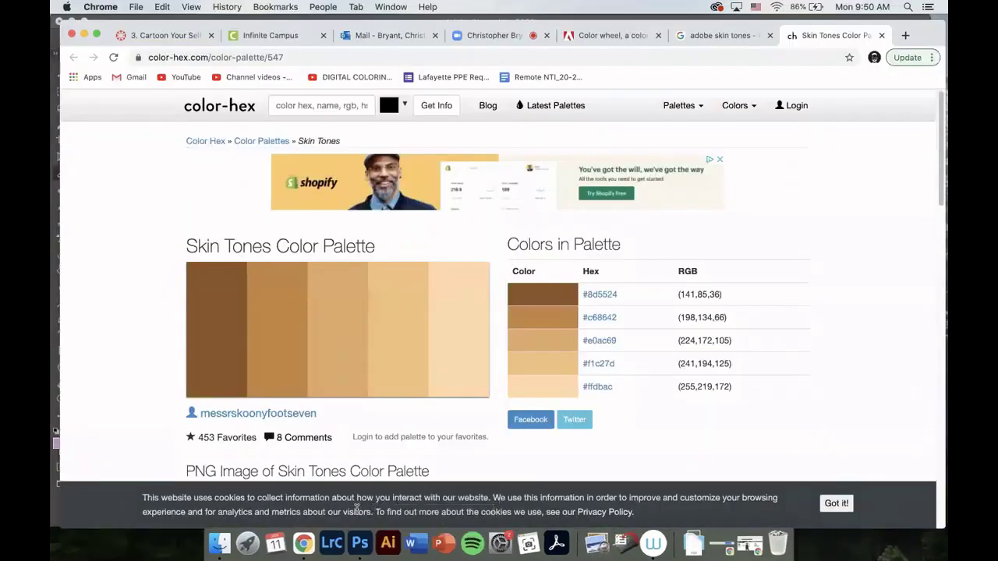
left_click(360, 543)
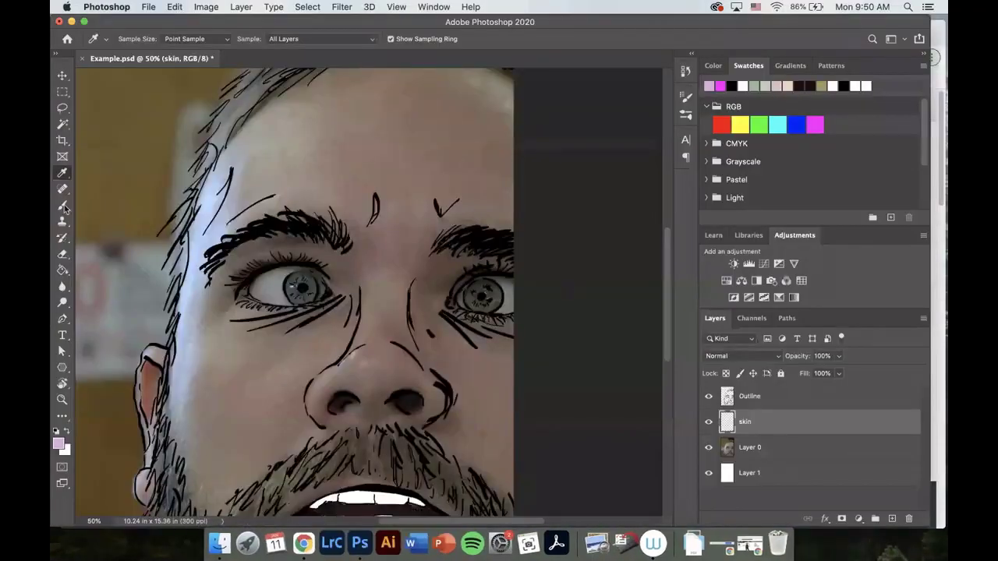
- Set the foreground colour to a lightened skin tone sampled from the face
left_click(59, 445)
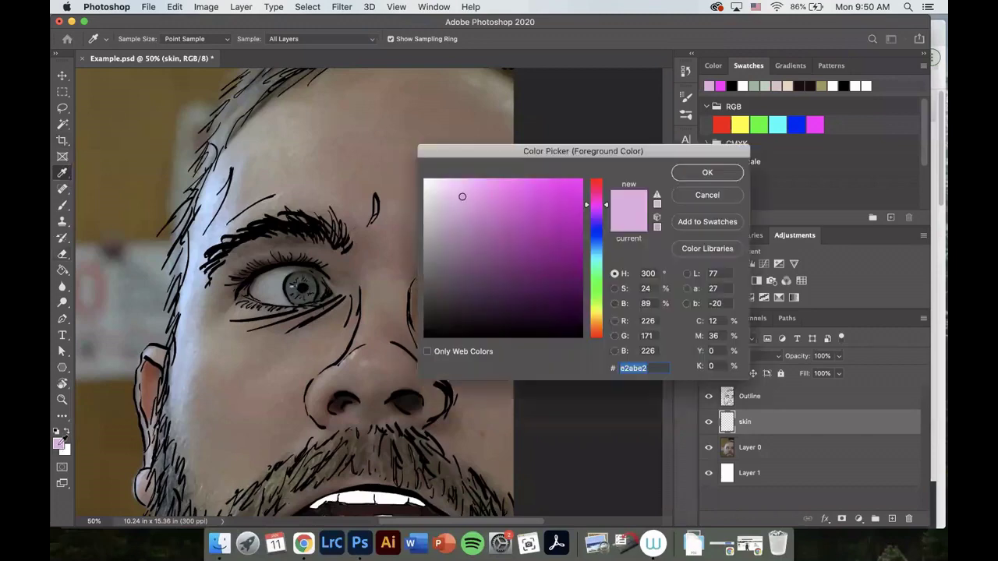
left_click(372, 142)
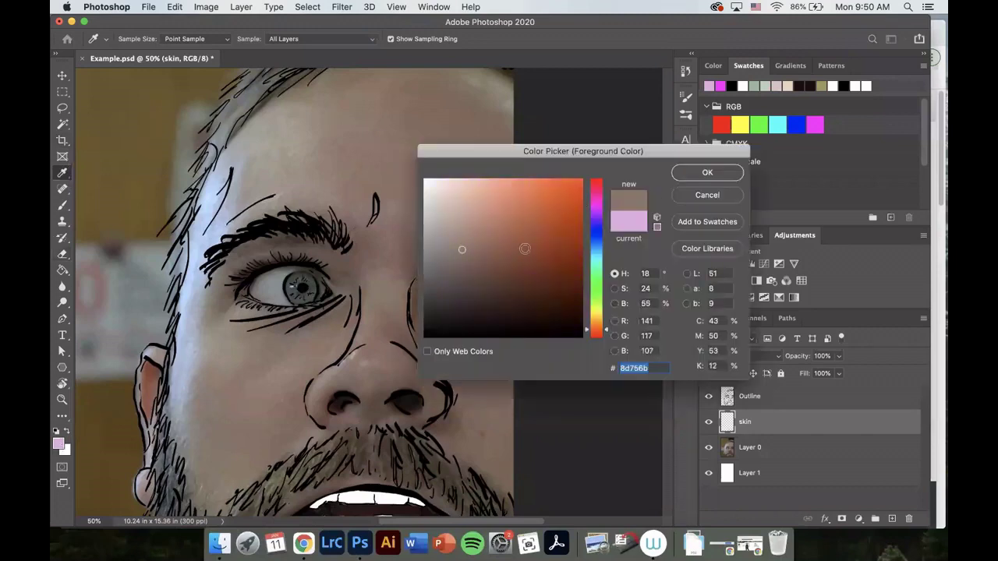
left_click_drag(459, 249, 458, 201)
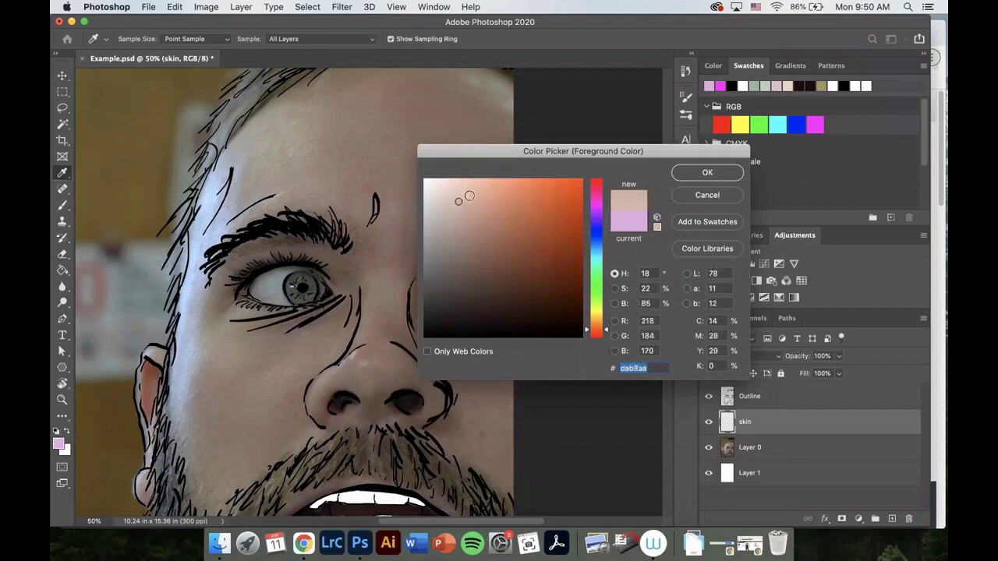
left_click(708, 173)
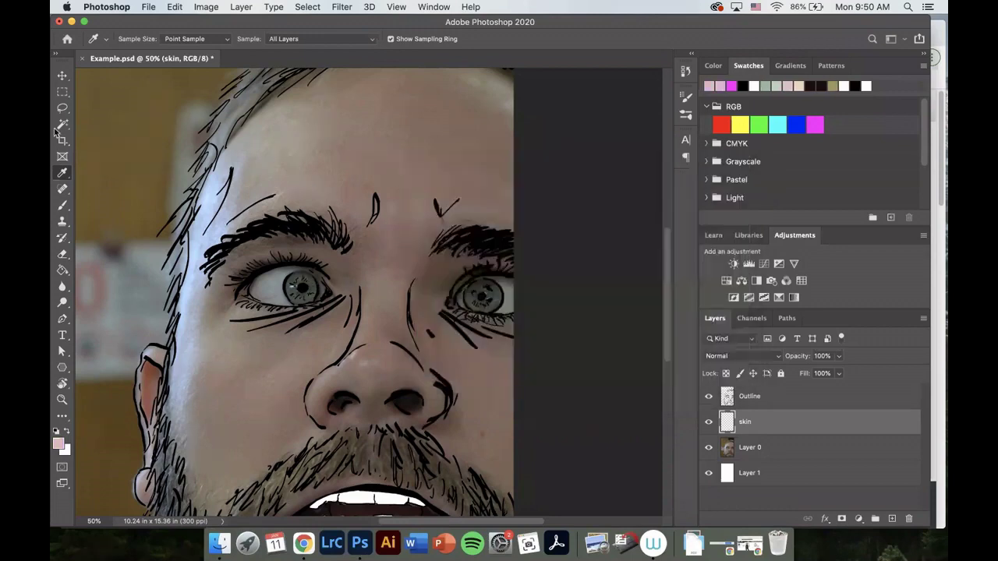
- Brush pale skin colour over the forehead, hairline, and left cheek on the skin layer
left_click(64, 209)
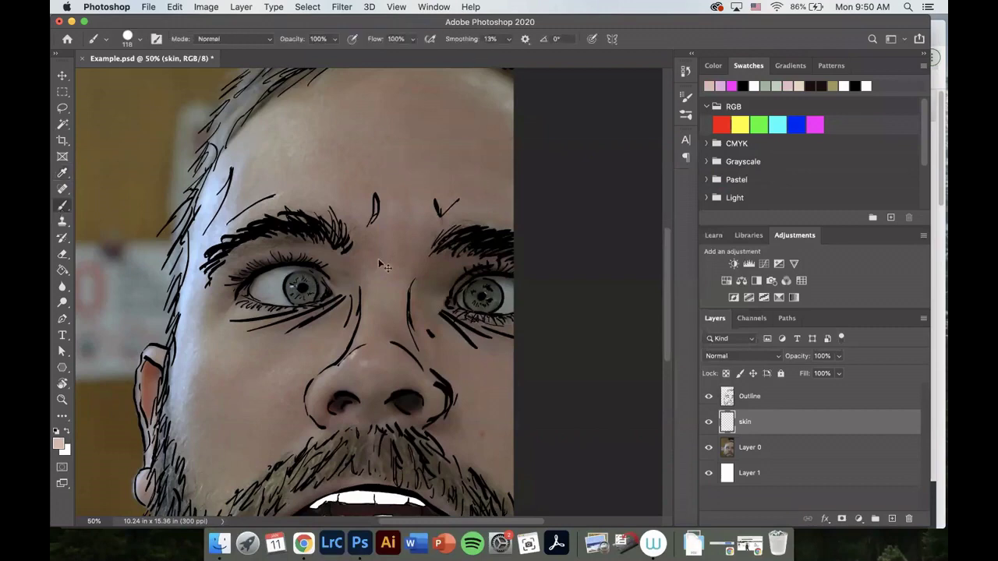
key("super+minus")
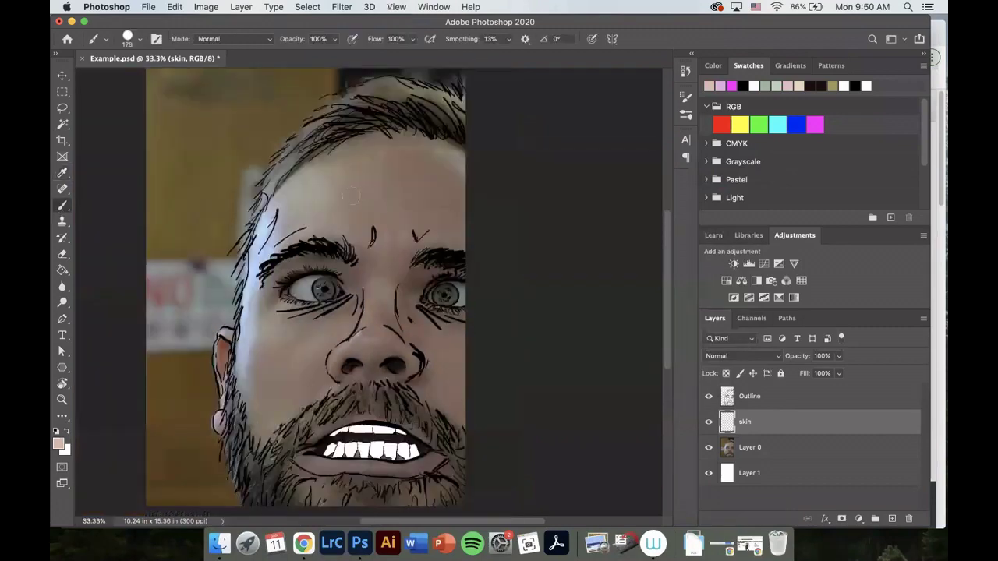
mouse_move(348, 195)
left_mouse_down()
mouse_move(394, 195)
mouse_move(440, 175)
mouse_move(445, 156)
mouse_move(382, 145)
mouse_move(328, 166)
mouse_move(296, 195)
mouse_move(277, 220)
mouse_move(364, 182)
mouse_move(330, 216)
mouse_move(346, 244)
mouse_move(289, 269)
mouse_move(269, 328)
mouse_move(335, 284)
mouse_move(369, 299)
mouse_move(347, 269)
mouse_move(433, 254)
mouse_move(456, 289)
mouse_move(444, 224)
mouse_move(458, 233)
mouse_move(394, 344)
mouse_move(456, 397)
mouse_move(454, 441)
mouse_move(363, 351)
mouse_move(303, 334)
mouse_move(367, 394)
mouse_move(251, 425)
mouse_move(256, 340)
mouse_move(281, 265)
mouse_move(258, 296)
mouse_move(250, 367)
mouse_move(273, 402)
left_mouse_up()
mouse_move(324, 221)
left_mouse_down()
mouse_move(376, 192)
mouse_move(287, 227)
mouse_move(302, 171)
mouse_move(319, 156)
mouse_move(445, 148)
left_mouse_up()
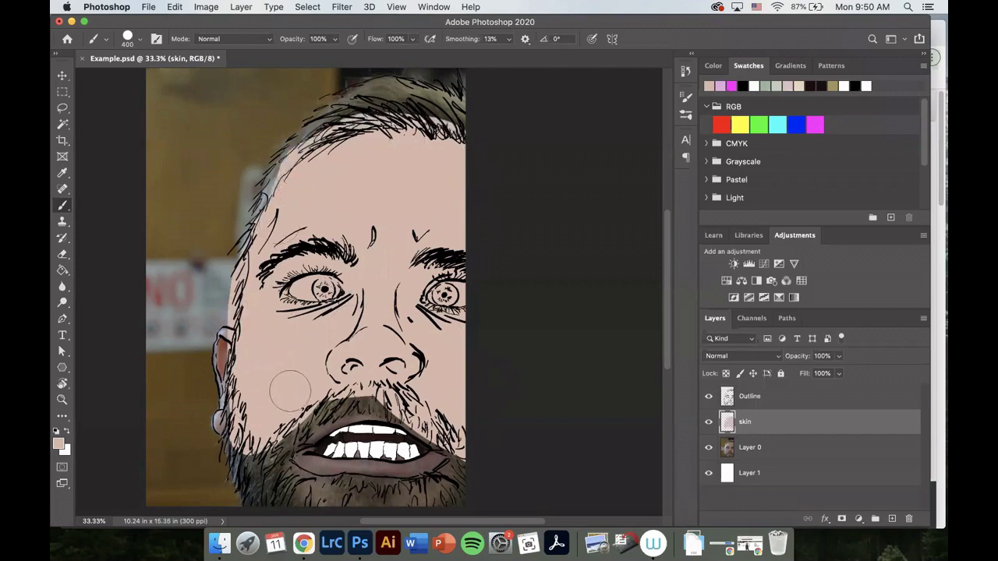
scroll(293, 391, "up", 3)
scroll(273, 397, "down", 2)
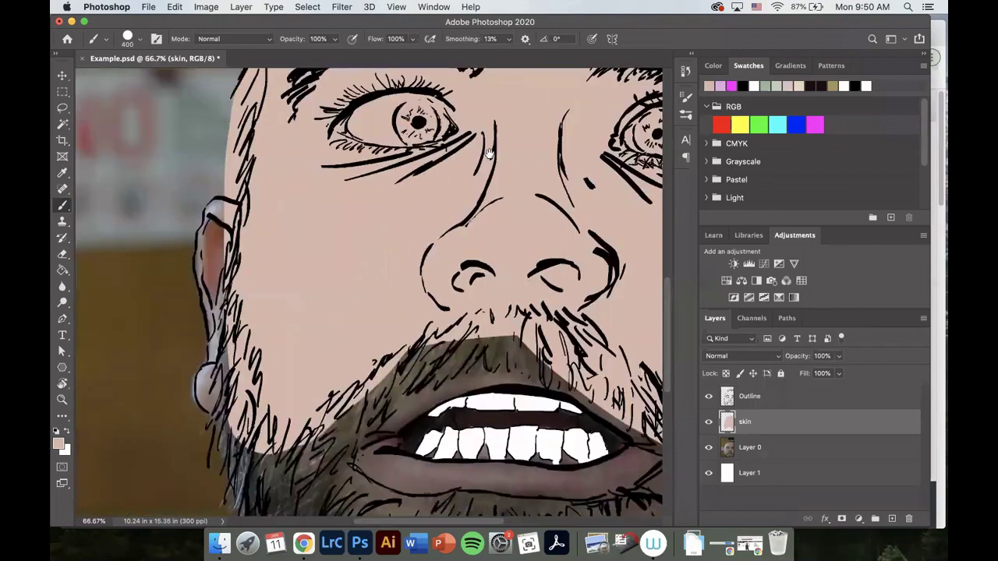
key("bracketleft")
key("bracketleft")
mouse_move(279, 256)
left_mouse_down()
mouse_move(258, 212)
mouse_move(238, 249)
left_mouse_up()
mouse_move(265, 369)
left_mouse_down()
mouse_move(144, 272)
mouse_move(173, 253)
mouse_move(324, 386)
mouse_move(318, 405)
left_mouse_up()
- Erase skin paint spilling past the left jaw and face edge
key("e")
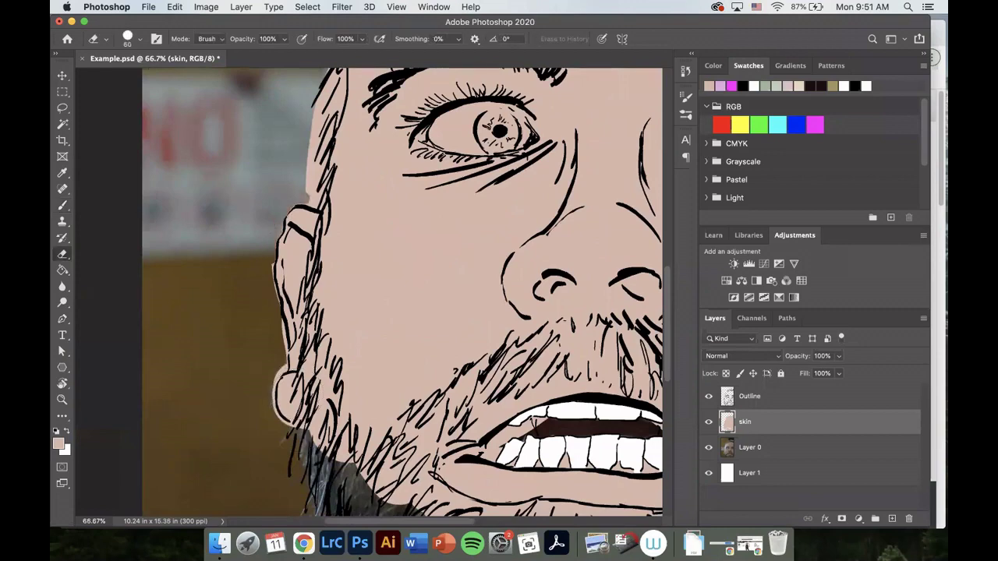
mouse_move(270, 269)
left_mouse_down()
mouse_move(278, 414)
mouse_move(316, 429)
left_mouse_up()
key("b")
key("e")
mouse_move(320, 202)
left_mouse_down()
mouse_move(277, 336)
mouse_move(305, 165)
mouse_move(235, 309)
left_mouse_up()
left_click_drag(235, 304, 248, 251)
scroll(316, 285, "down", 2)
scroll(375, 412, "down", 3)
scroll(375, 412, "down", 2)
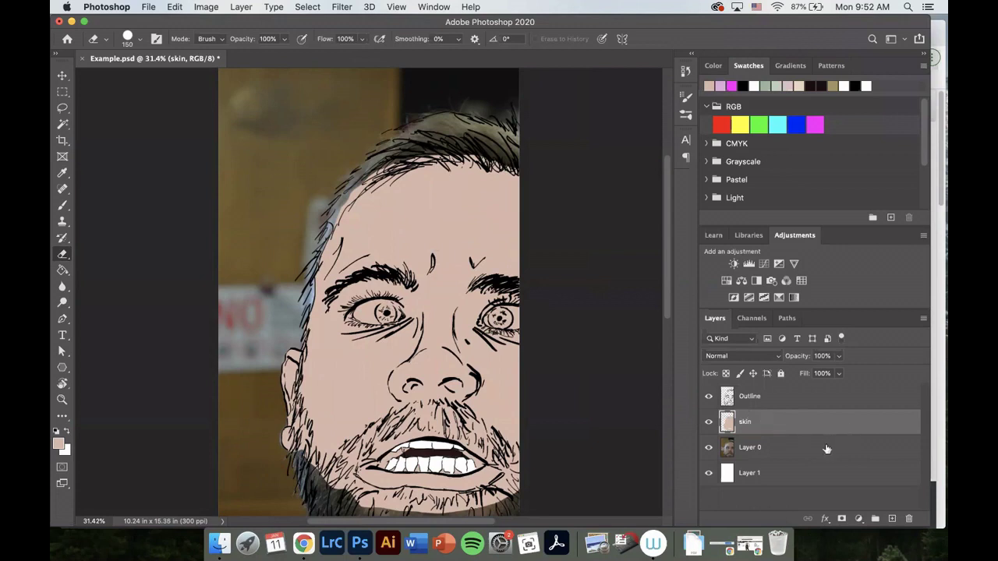
- Add a new layer named 'hair' above the skin layer
left_click(893, 519)
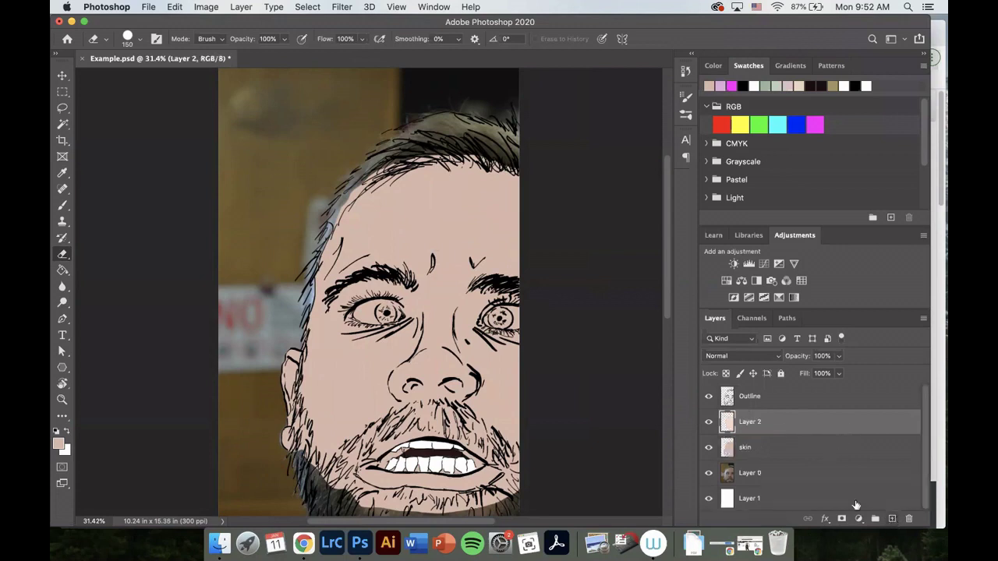
double_click(747, 422)
type("hair")
key("Return")
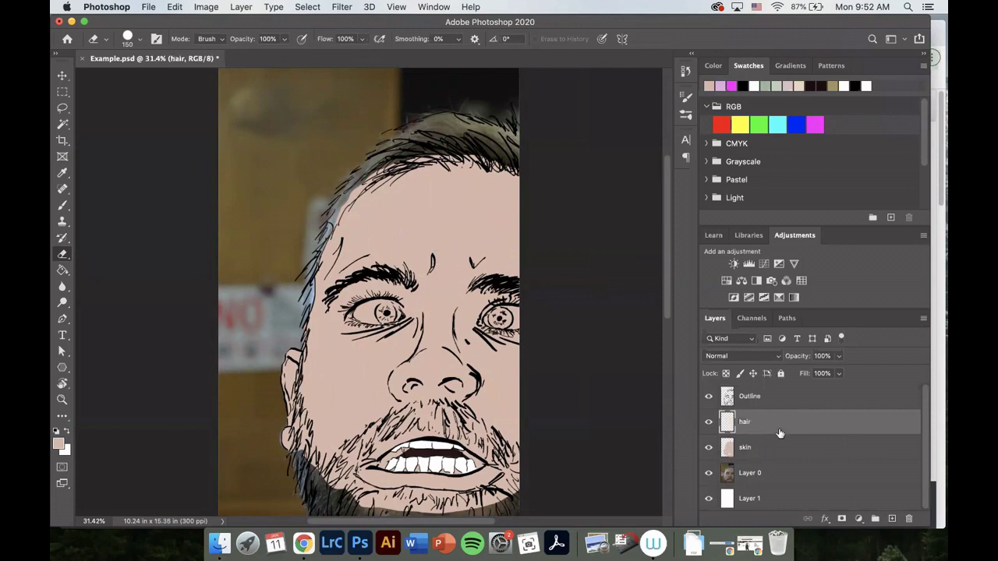
- Sample dark olive-brown 6f6337 from the hair and brush it across the top of the hair
left_click(63, 208)
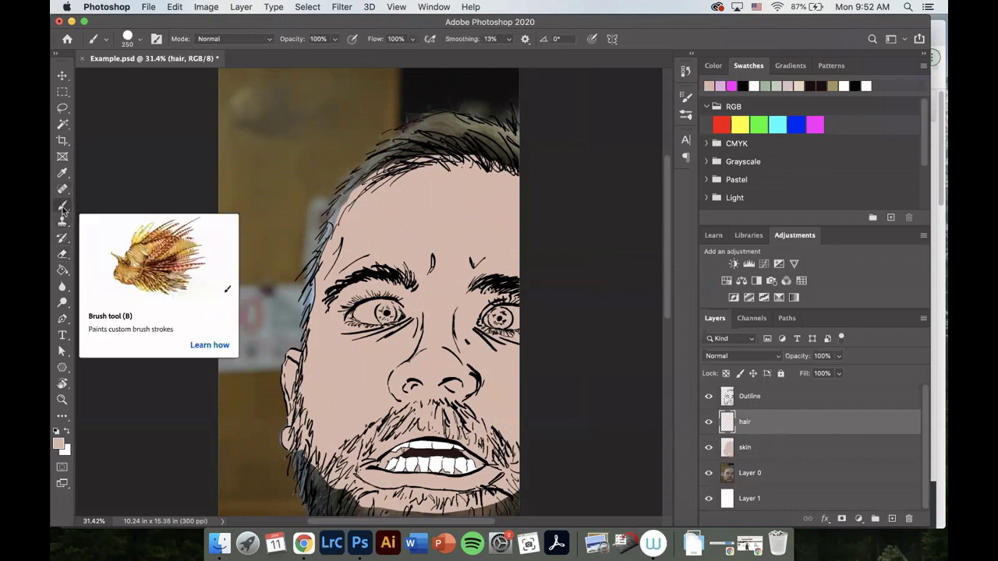
left_click(58, 444)
left_click(467, 123)
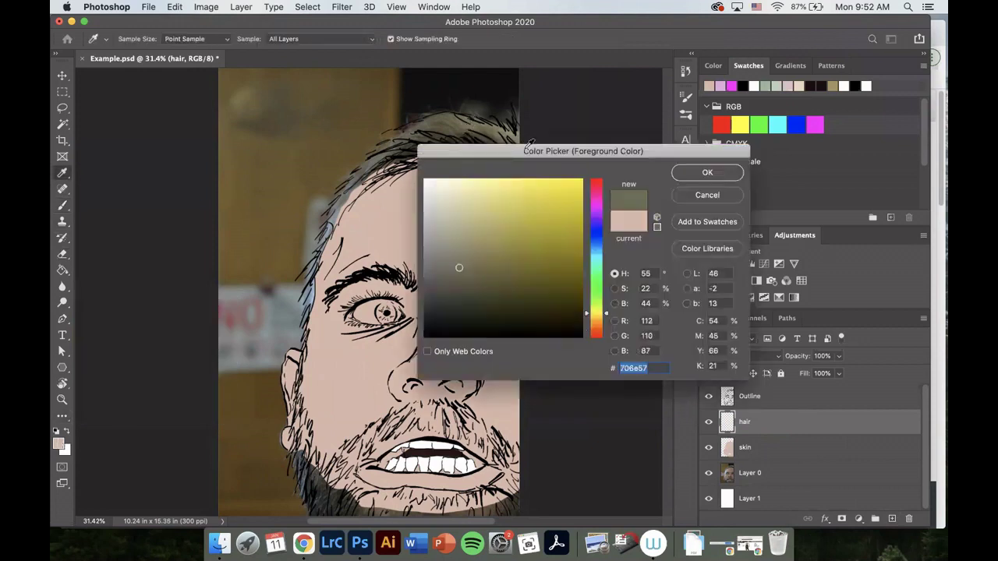
left_click_drag(490, 155, 574, 209)
left_click(450, 128)
left_click(449, 124)
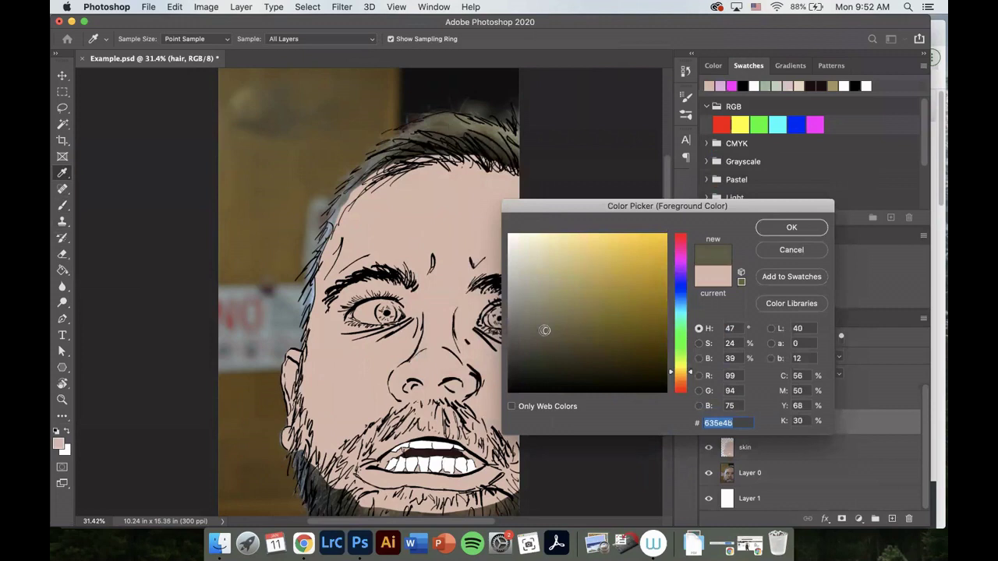
mouse_move(545, 330)
left_mouse_down()
mouse_move(549, 300)
mouse_move(575, 267)
mouse_move(594, 295)
mouse_move(588, 323)
left_mouse_up()
left_click(784, 226)
mouse_move(518, 152)
left_mouse_down()
mouse_move(401, 156)
mouse_move(370, 177)
mouse_move(381, 173)
left_mouse_up()
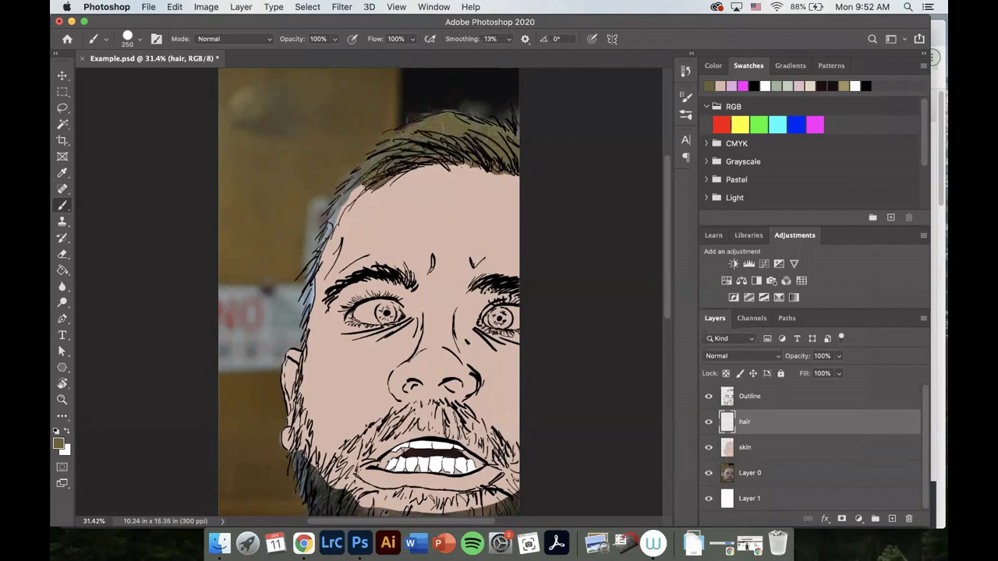
- Zoom in on the hairline and erase stray olive hair colour from the upper forehead with a smaller eraser
key("super+equal")
key("super+equal")
key("super+equal")
left_click_drag(226, 125, 227, 171)
key("super+minus")
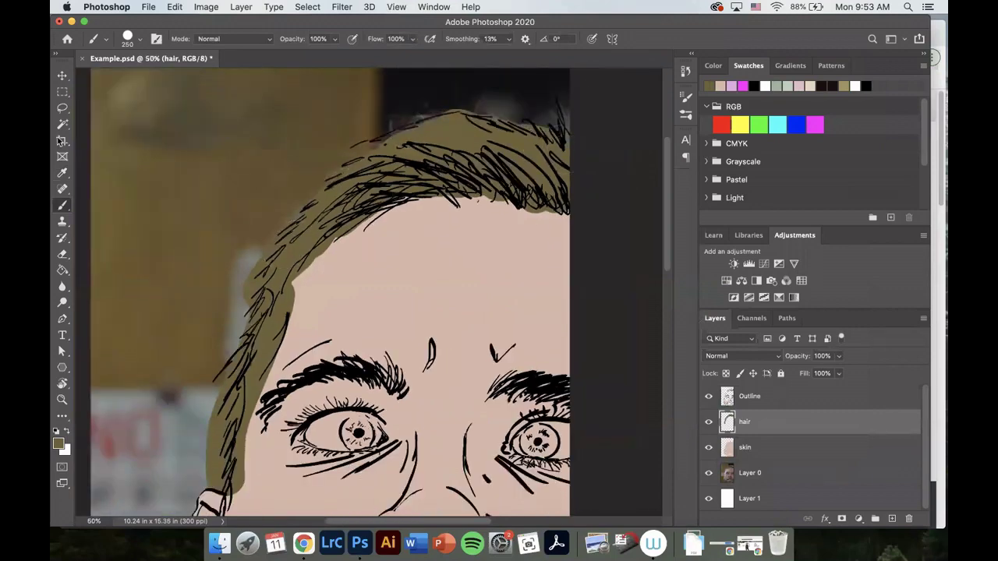
left_click(63, 254)
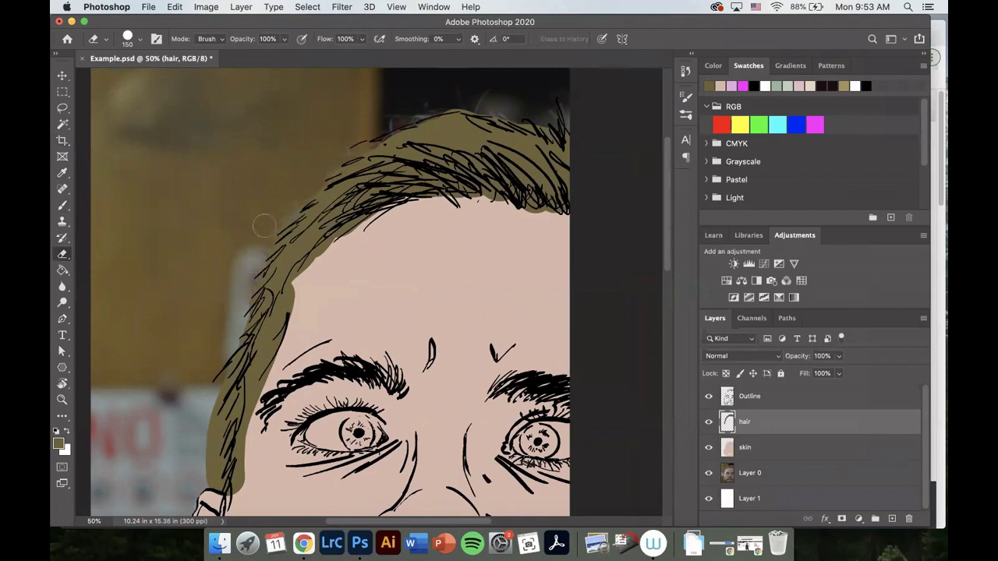
mouse_move(397, 226)
left_mouse_down()
mouse_move(371, 217)
mouse_move(516, 207)
mouse_move(546, 223)
mouse_move(527, 238)
left_mouse_up()
key("bracketleft")
key("bracketleft")
key("bracketleft")
key("bracketleft")
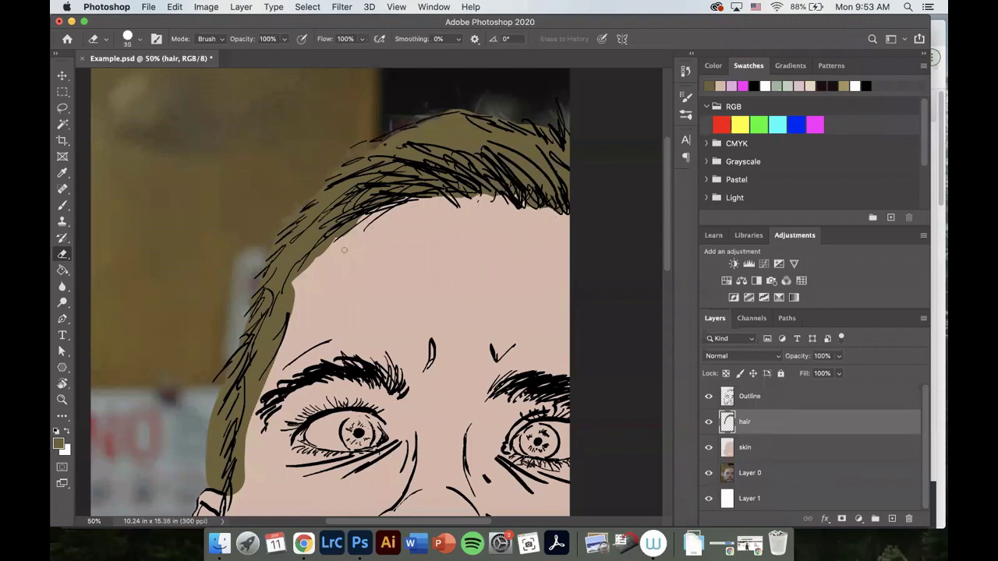
left_click_drag(343, 232, 296, 271)
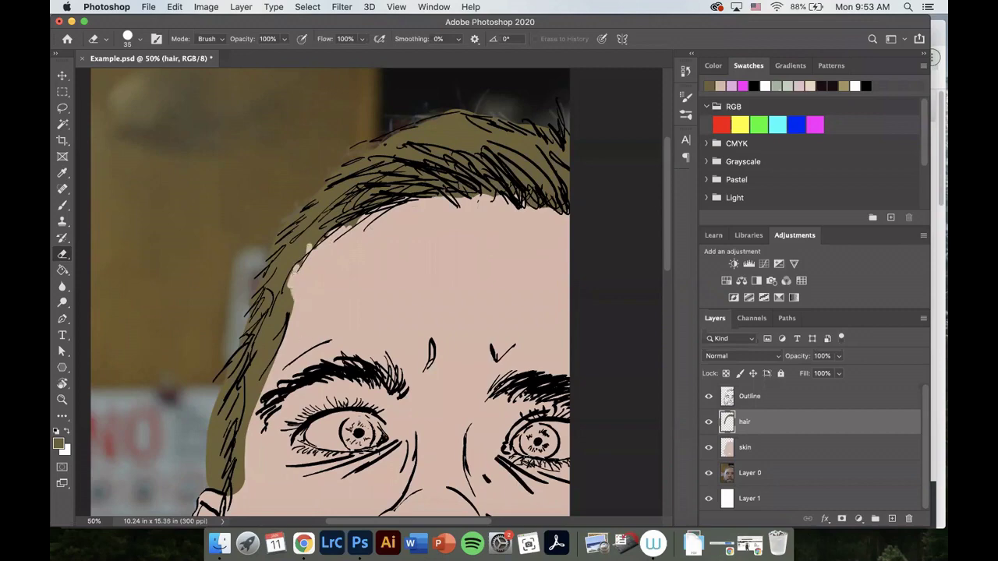
- Erase the remaining olive spill along the left hairline and forehead skin, then shrink the brush to 90
left_click_drag(252, 392, 248, 329)
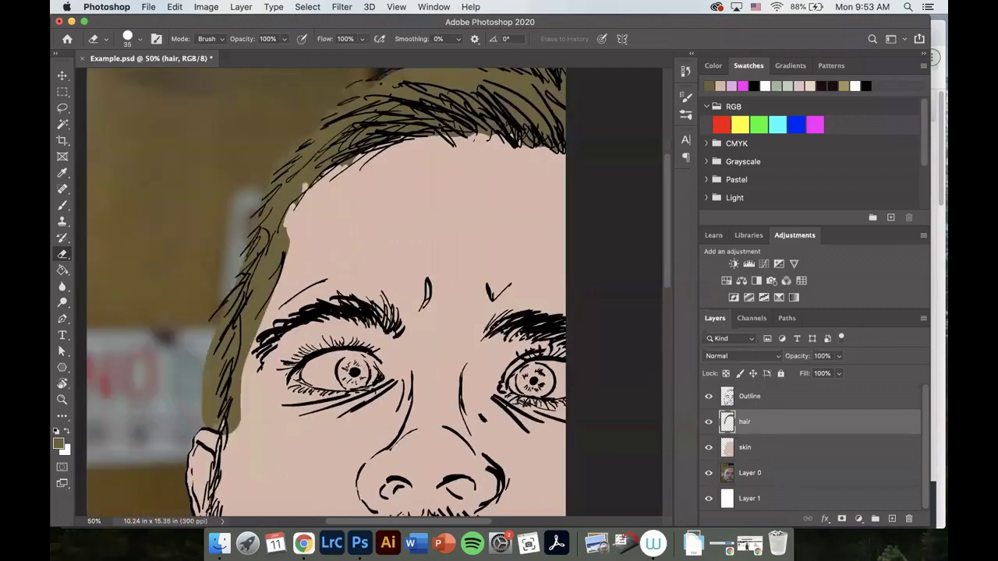
left_click_drag(214, 413, 225, 348)
left_click_drag(246, 278, 244, 251)
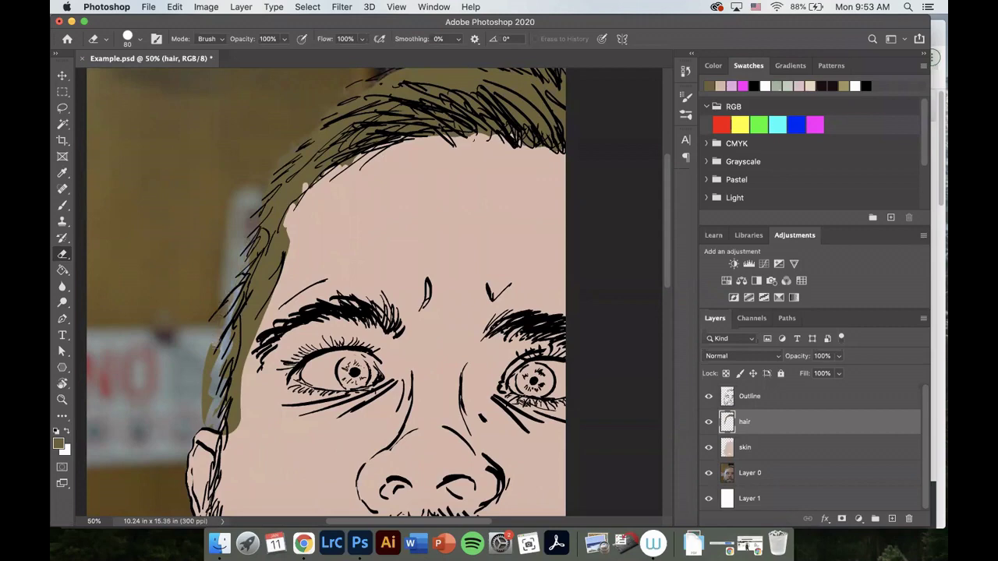
mouse_move(214, 345)
left_mouse_down()
mouse_move(205, 405)
mouse_move(245, 392)
mouse_move(288, 230)
mouse_move(231, 421)
left_mouse_up()
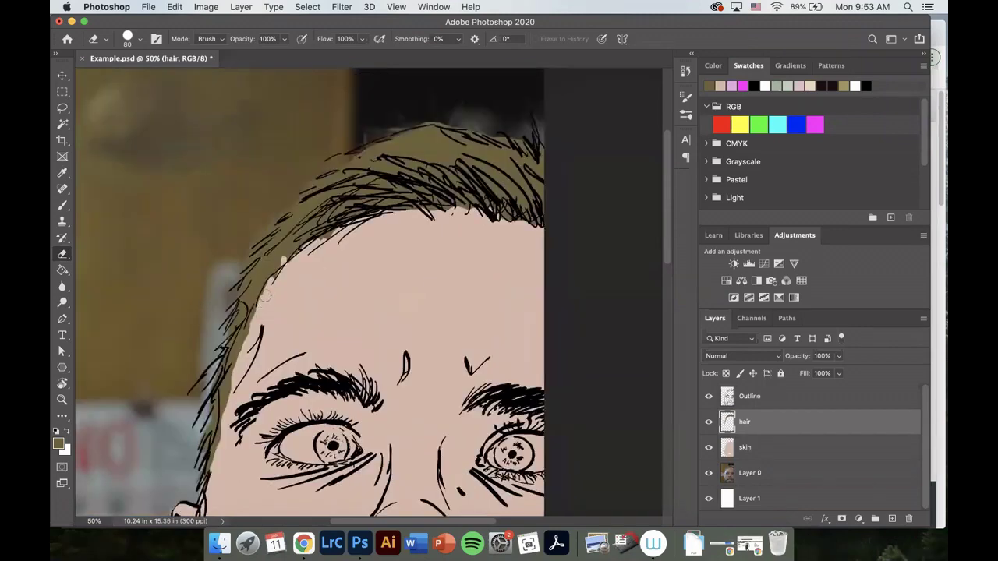
mouse_move(266, 300)
left_mouse_down()
mouse_move(328, 234)
mouse_move(506, 257)
left_mouse_up()
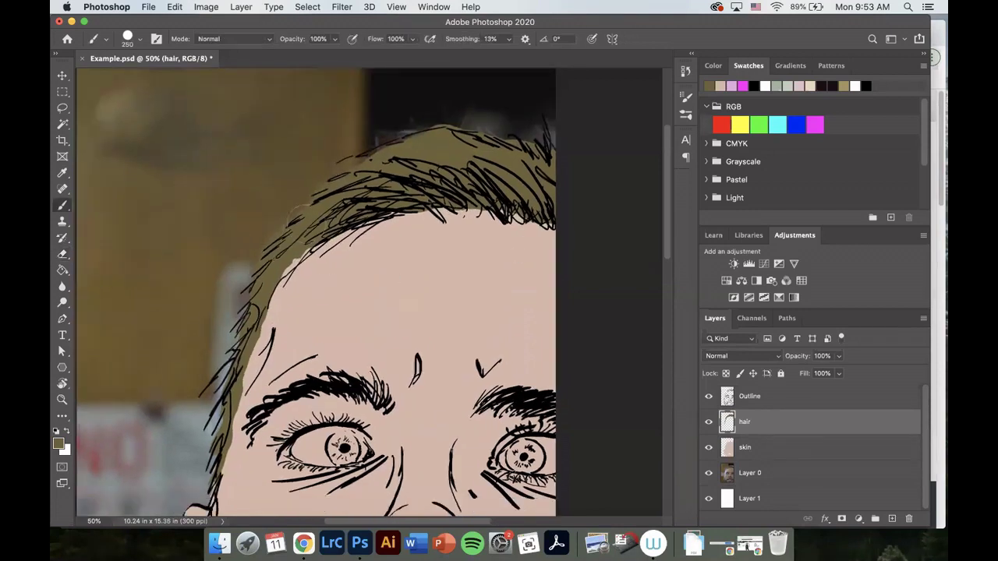
key("bracketleft")
key("bracketleft")
key("bracketleft")
key("bracketleft")
key("bracketleft")
key("bracketleft")
key("bracketleft")
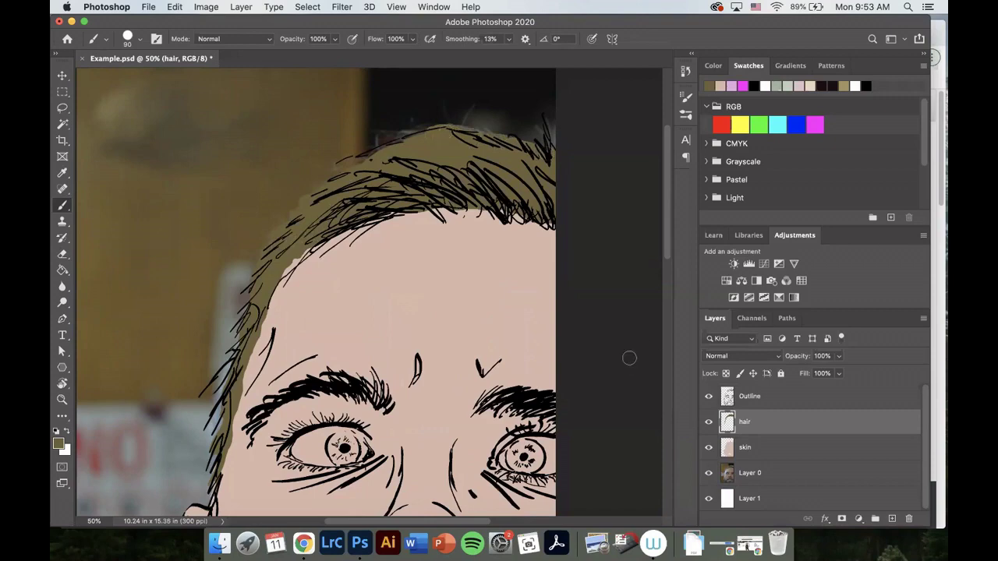
- Lower the photo layer, Layer 0, to 75% opacity
left_click_drag(543, 375, 460, 241)
left_click(785, 477)
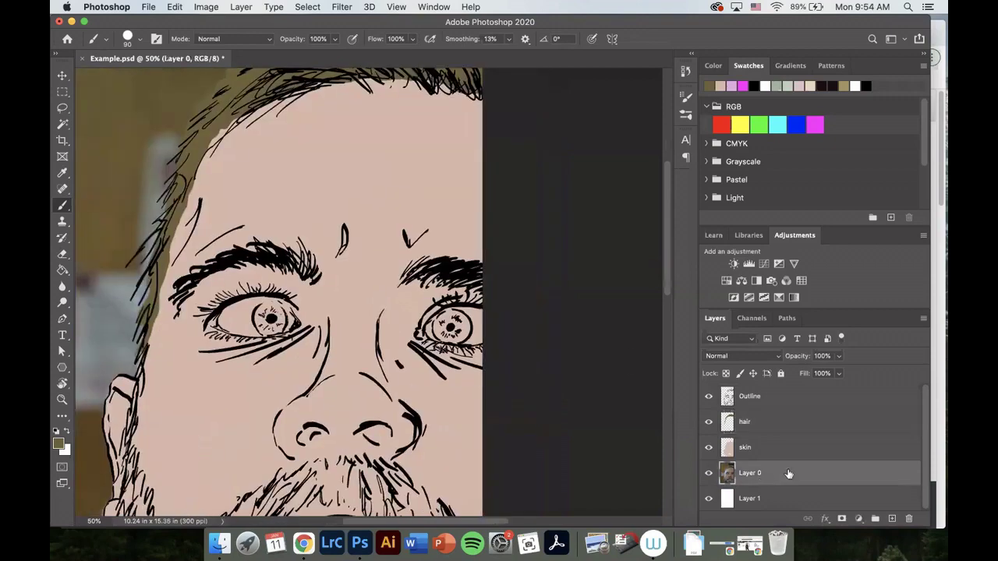
left_click(841, 356)
mouse_move(841, 374)
left_mouse_down()
mouse_move(812, 376)
mouse_move(827, 376)
left_mouse_up()
left_click_drag(325, 356, 382, 446)
- On the hair layer, brush olive along the hairline and down the beard's left edge and bottom
mouse_move(322, 252)
left_mouse_down()
mouse_move(330, 325)
mouse_move(305, 246)
left_mouse_up()
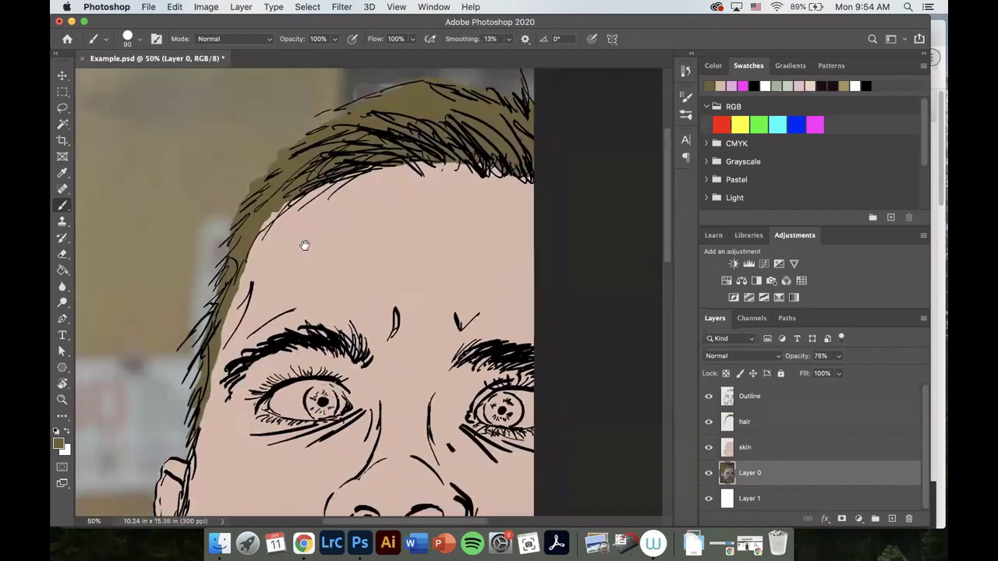
left_click(806, 422)
key("bracketleft")
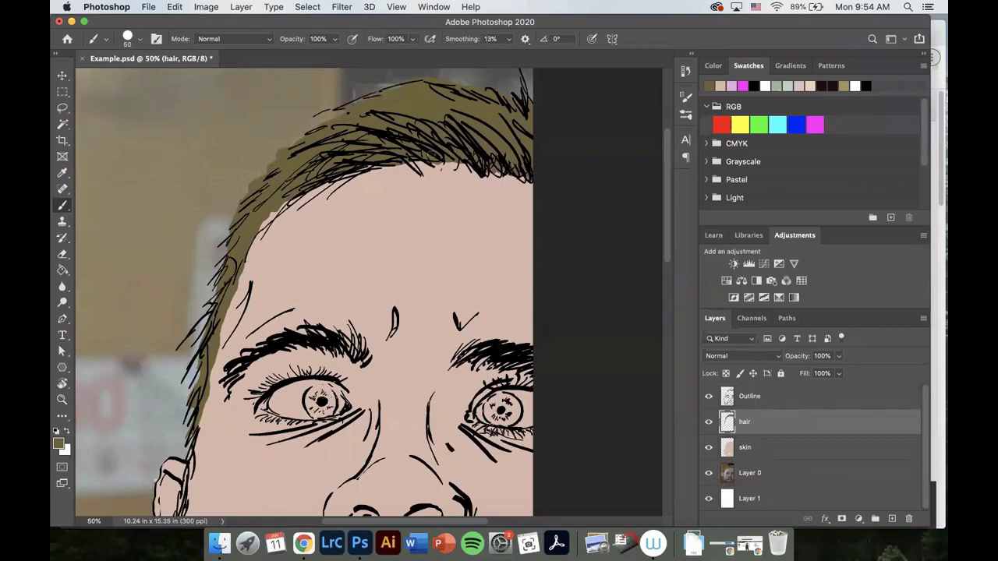
mouse_move(433, 156)
left_mouse_down()
mouse_move(362, 167)
mouse_move(248, 237)
left_mouse_up()
key("bracketleft")
scroll(248, 237, "down", 8)
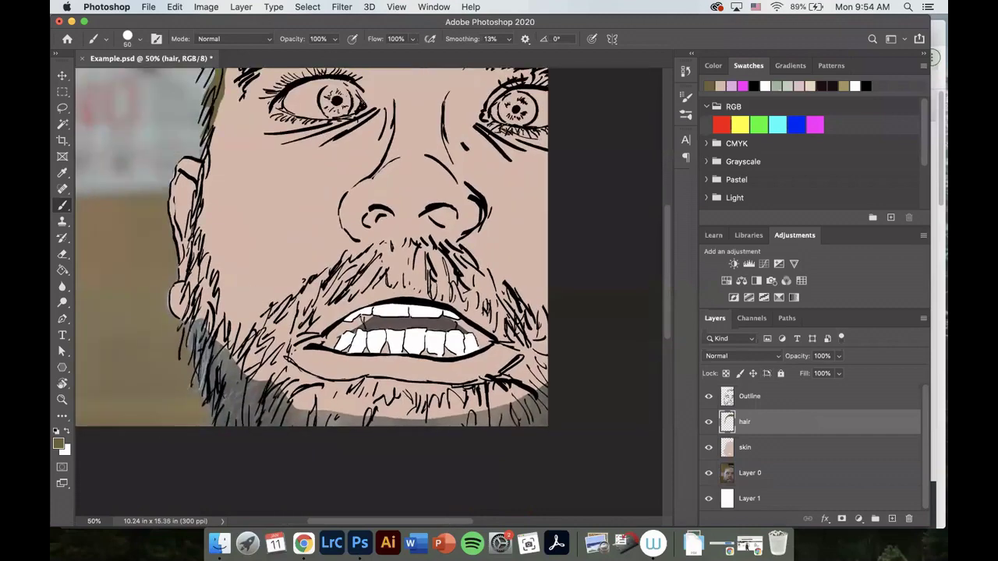
mouse_move(201, 347)
left_mouse_down()
mouse_move(220, 409)
mouse_move(296, 430)
mouse_move(380, 432)
mouse_move(346, 431)
mouse_move(537, 409)
mouse_move(302, 397)
mouse_move(503, 384)
mouse_move(538, 351)
mouse_move(515, 316)
mouse_move(328, 281)
mouse_move(211, 366)
mouse_move(201, 280)
mouse_move(194, 351)
mouse_move(265, 390)
left_mouse_up()
key("bracketright")
key("bracketright")
key("bracketright")
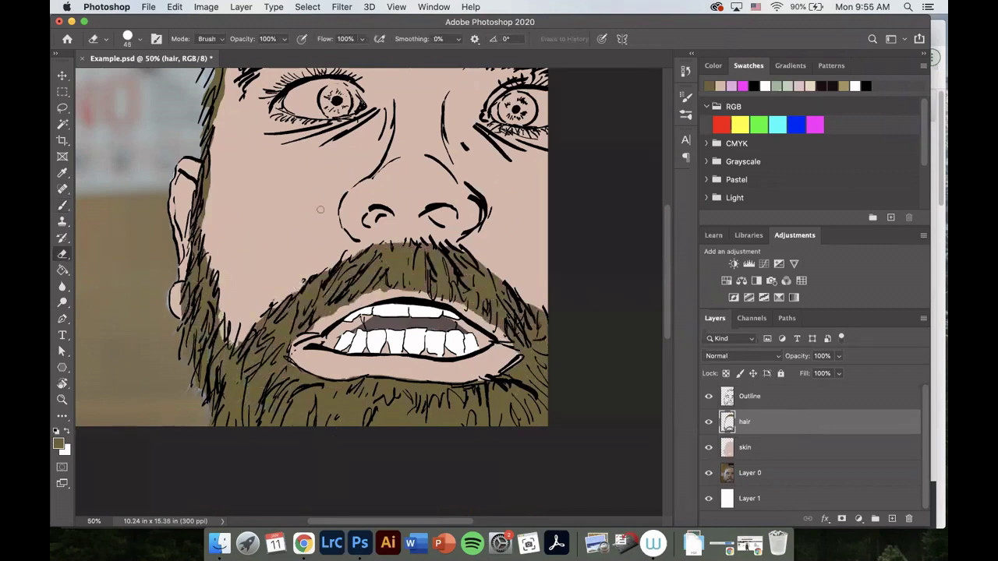
key("super+minus")
key("super+minus")
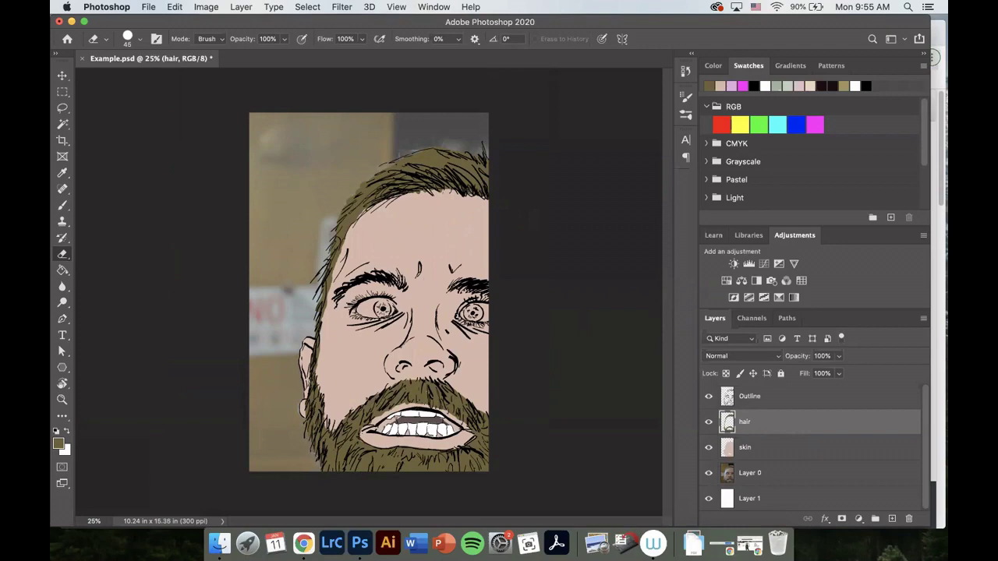
key("super+plus")
key("super+plus")
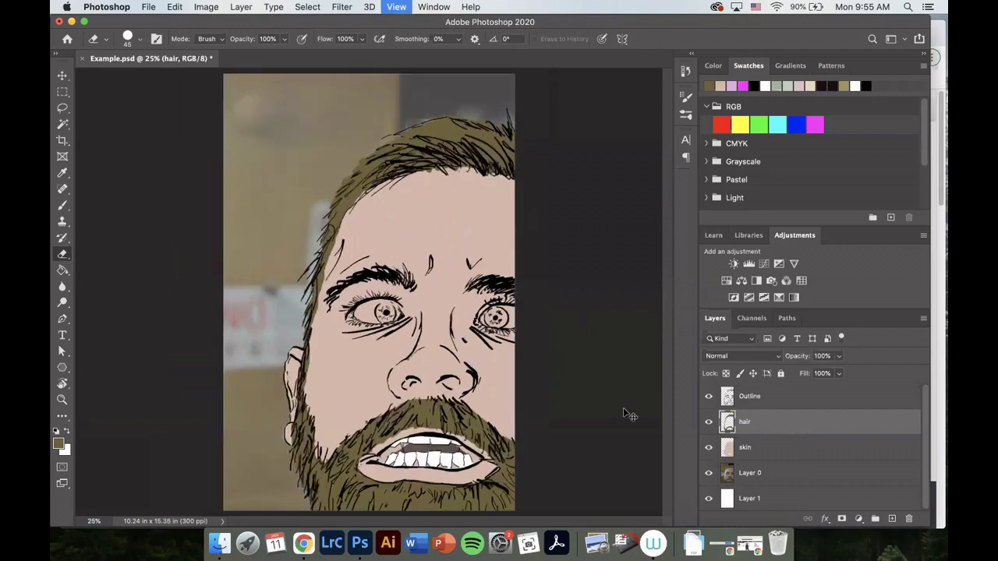
scroll(577, 381, "right", 5)
scroll(577, 381, "down", 2)
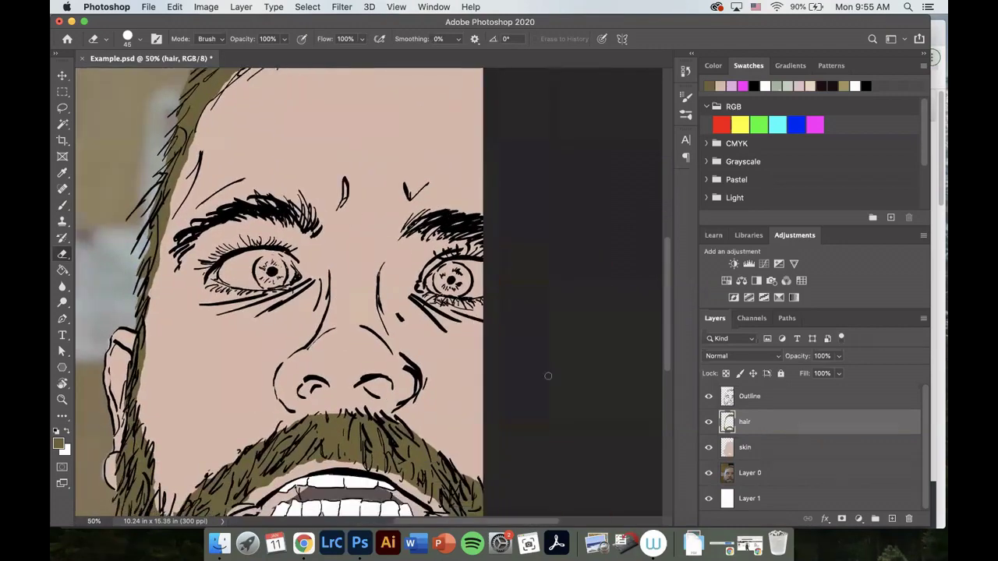
- Add a new layer above hair and name it 'eye'
left_click(891, 518)
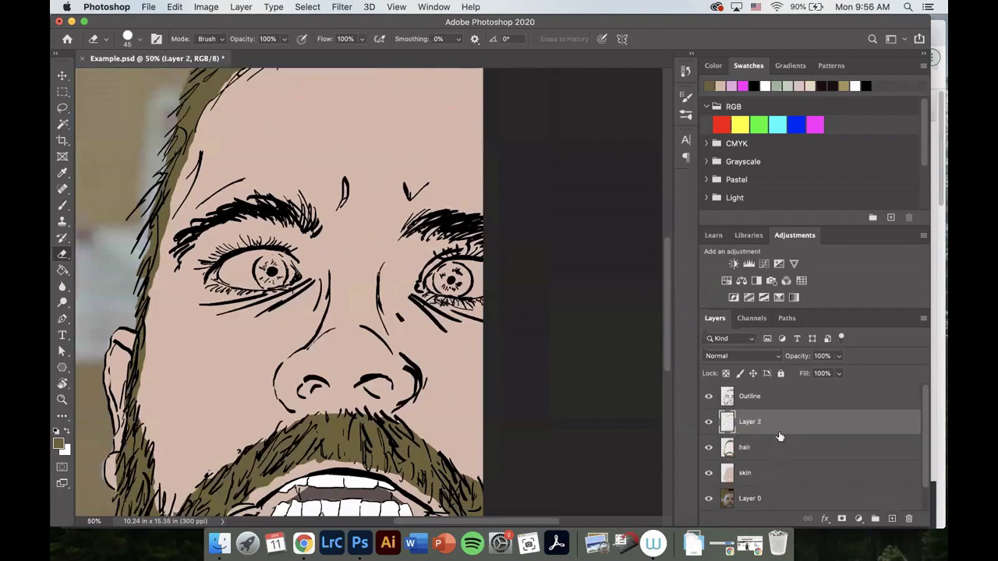
double_click(751, 422)
type("eye")
key("Return")
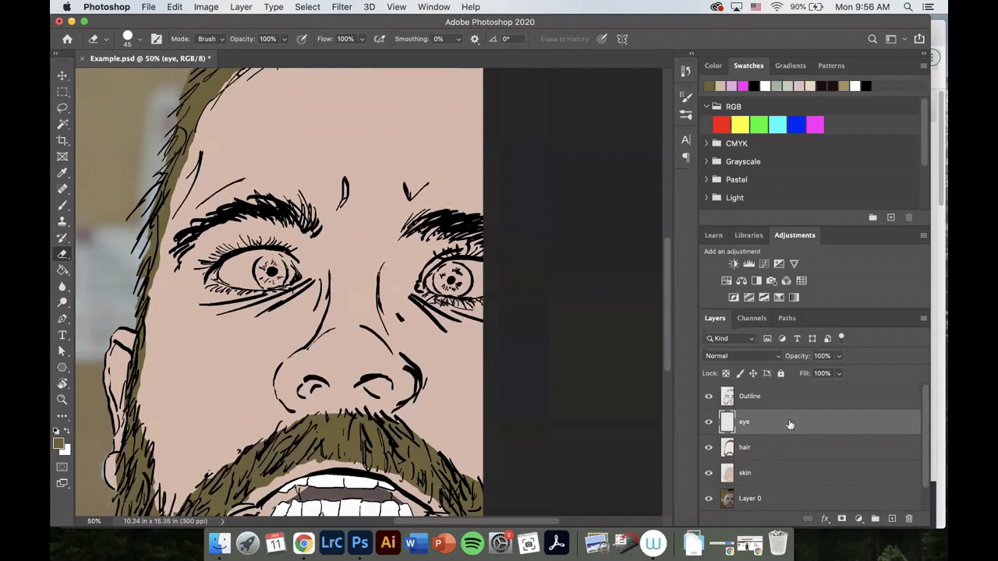
- Hide the skin layer, sample the iris colour and shift it to light green
scroll(787, 472, "down", 1)
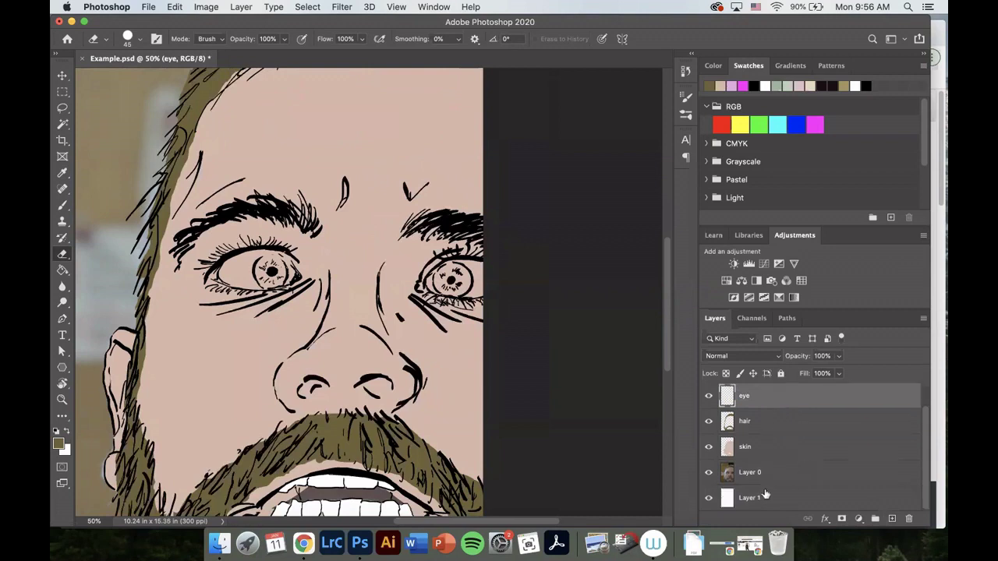
left_click(709, 447)
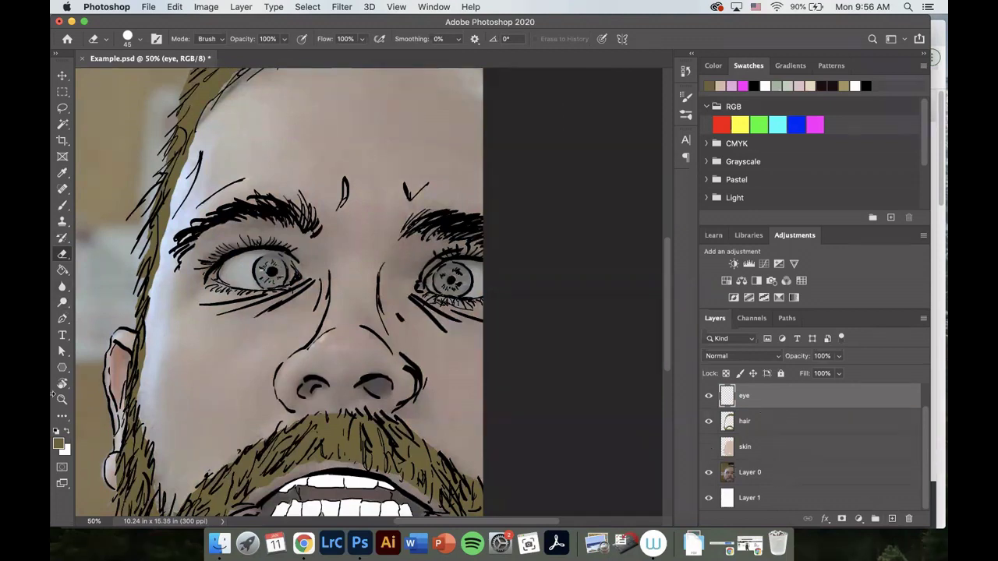
left_click(63, 206)
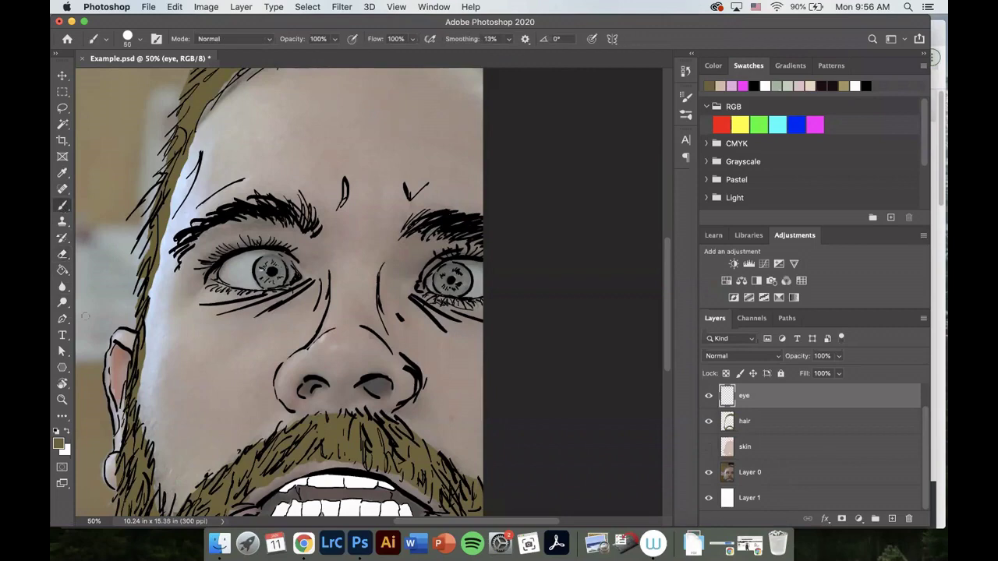
left_click(56, 443)
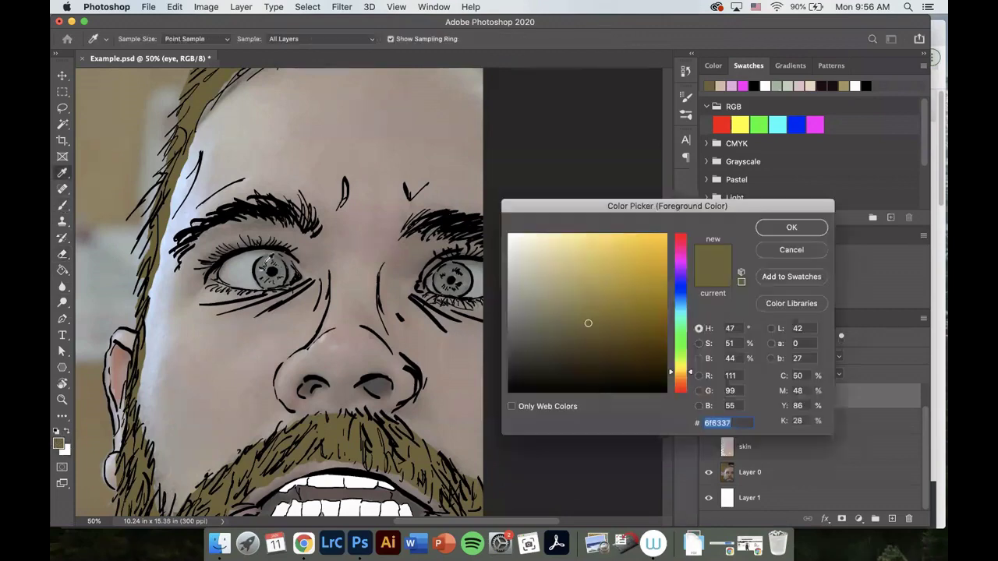
left_click(267, 260)
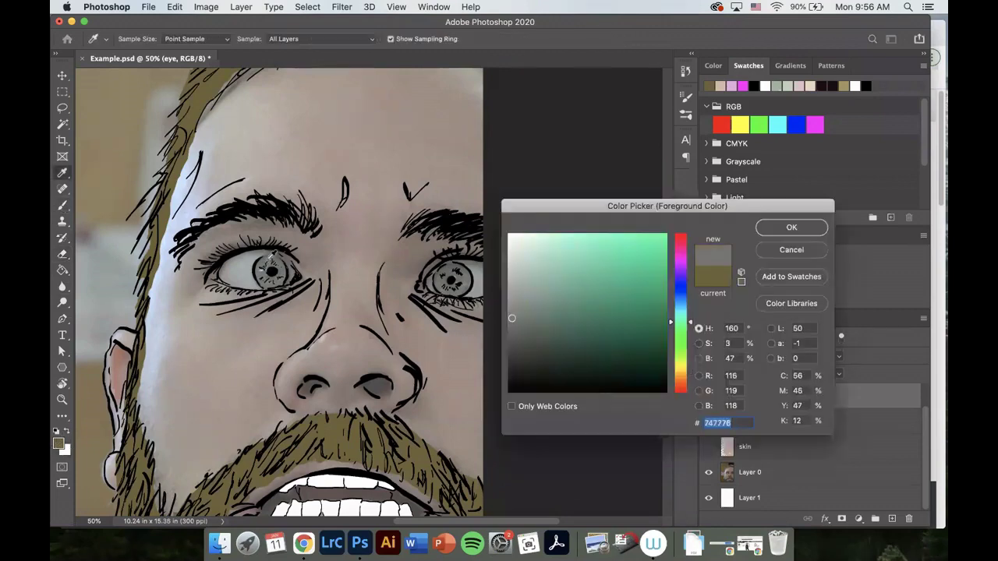
left_click(262, 271)
left_click(279, 273)
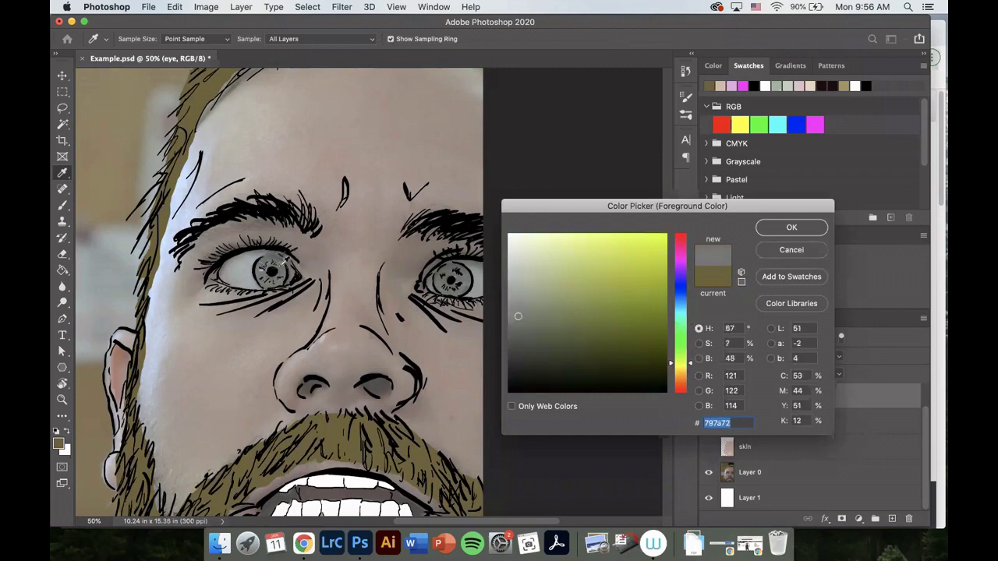
left_click(259, 270)
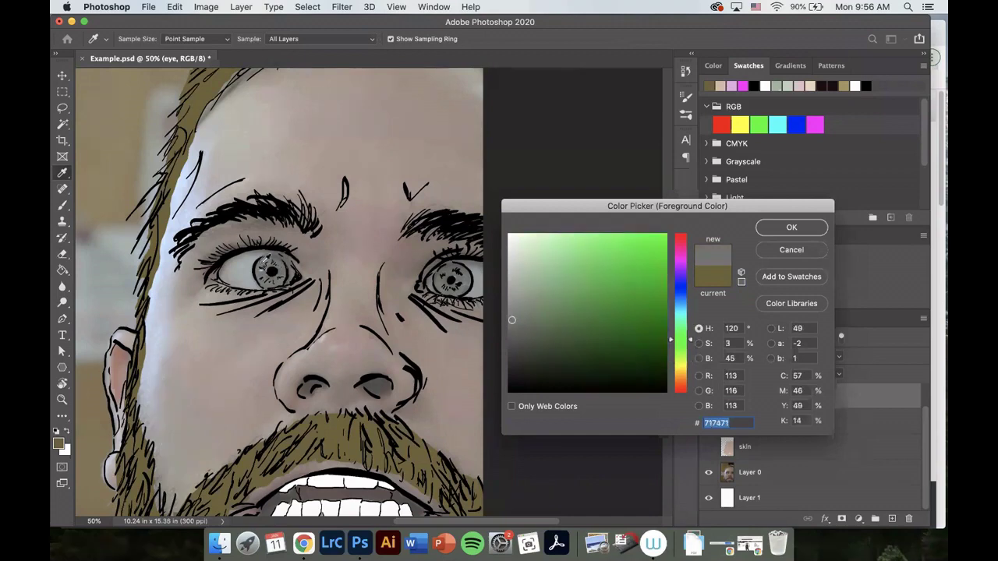
left_click_drag(512, 318, 551, 282)
left_click(791, 228)
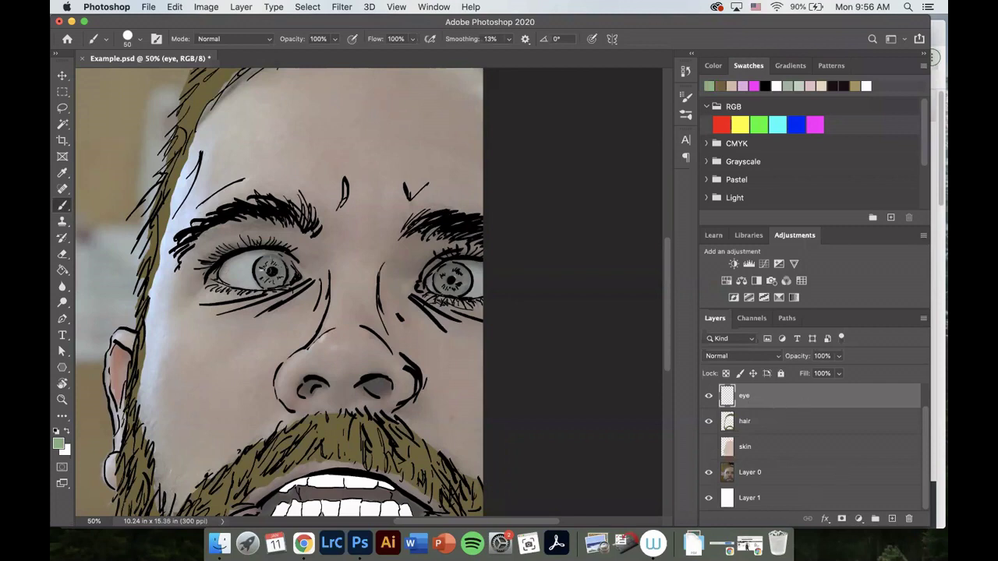
- Paint both irises light green with a 200 px brush and show the skin layer again
key("bracketright")
key("bracketright")
key("bracketleft")
left_click_drag(269, 269, 271, 270)
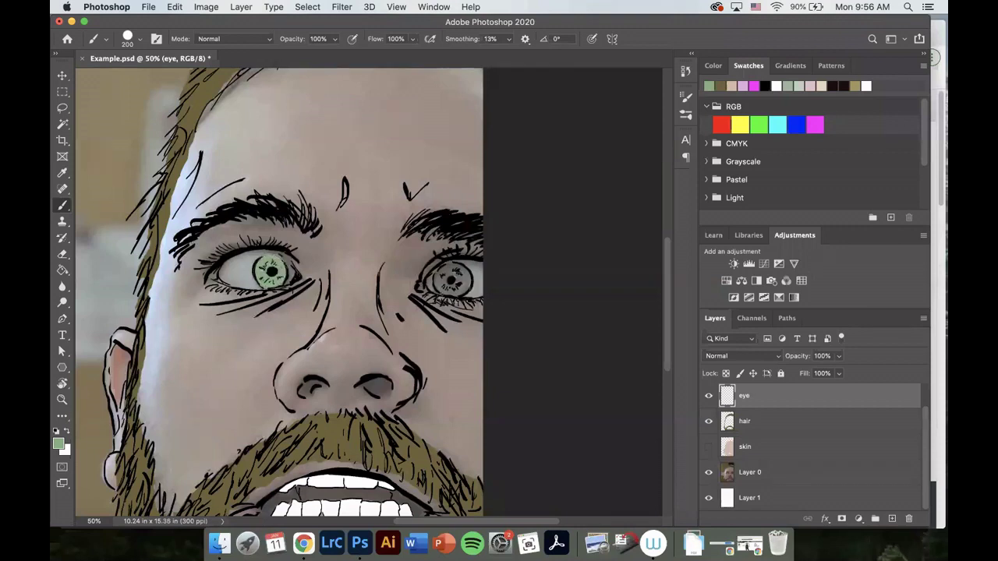
left_click_drag(446, 278, 462, 279)
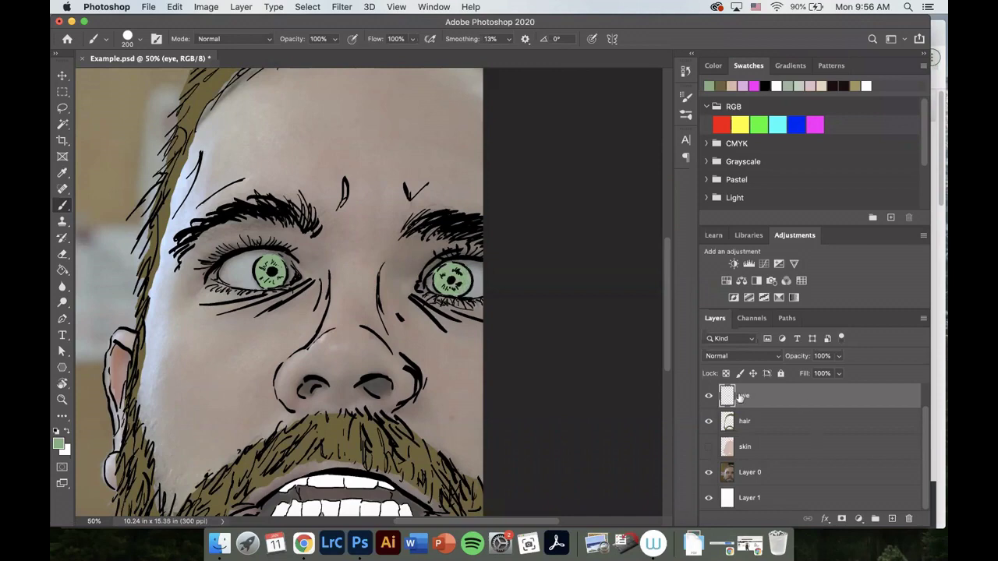
left_click(709, 447)
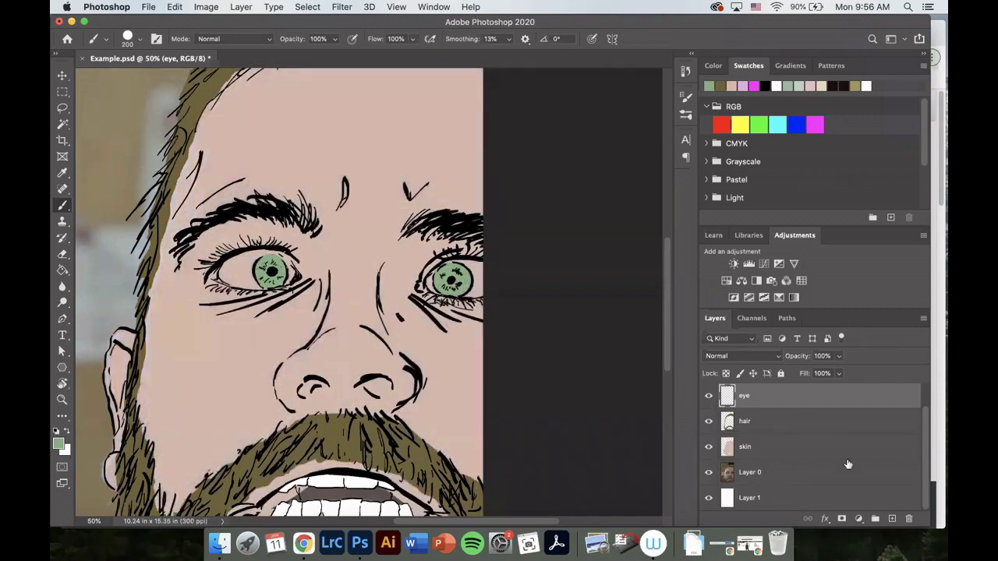
- Add a new layer beneath the eye layer named 'white of eye'
key("super+alt+shift+n")
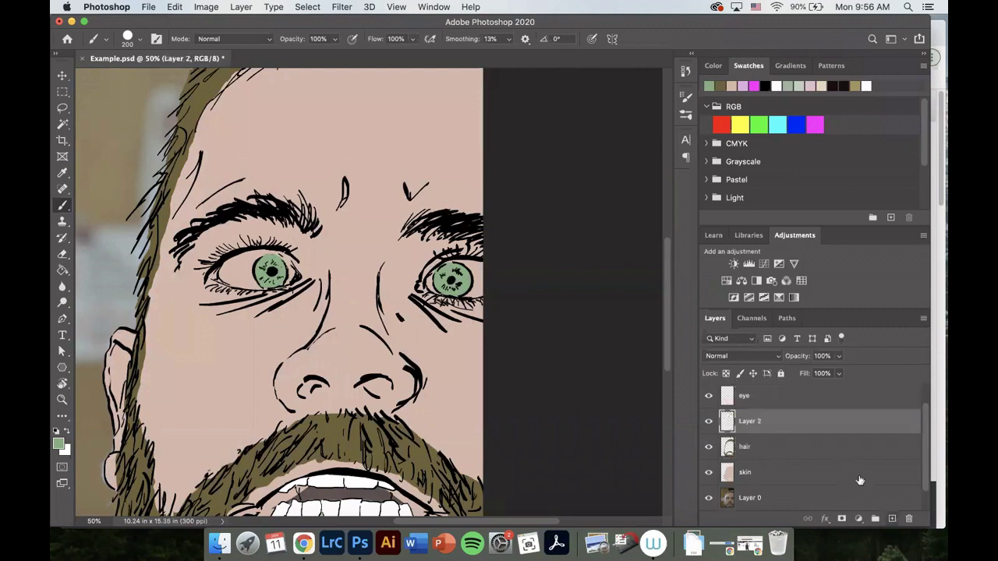
double_click(749, 422)
type("ey")
type("ite of eye")
key("Return")
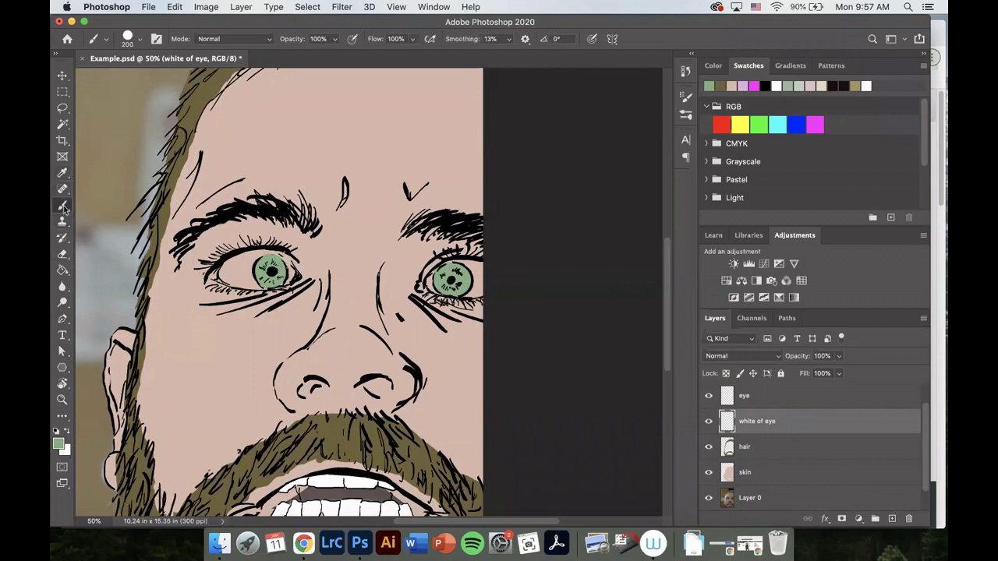
- Zoom to 100% on the eye and set the foreground colour to off-white fcf7f7
left_click(68, 433)
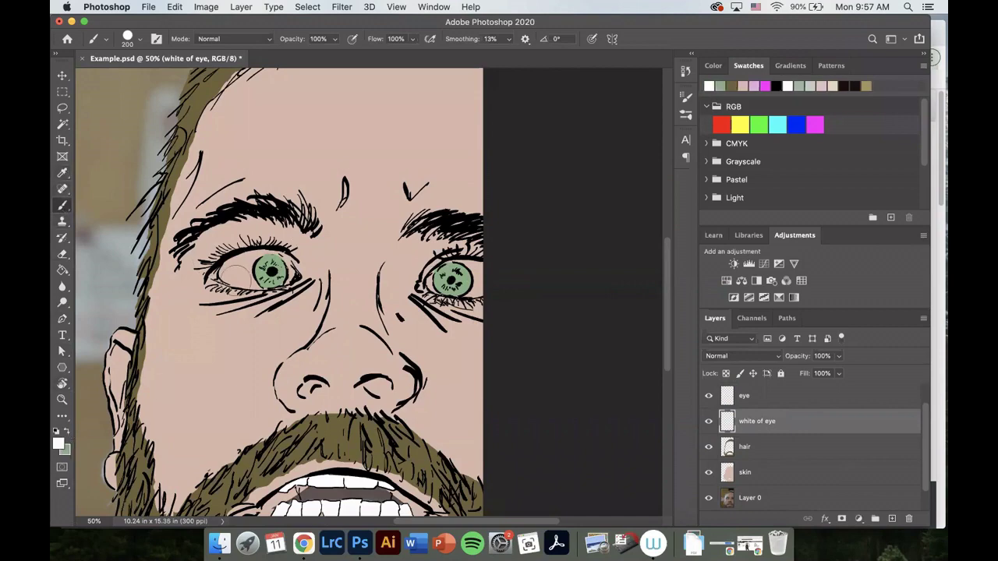
key("super+plus")
key("super+plus")
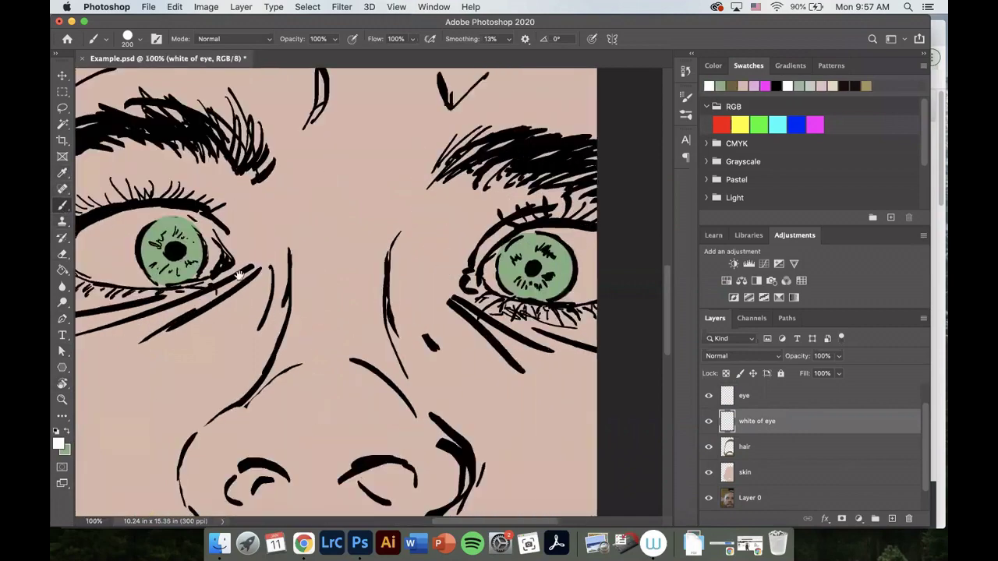
key("super+plus")
left_click(59, 444)
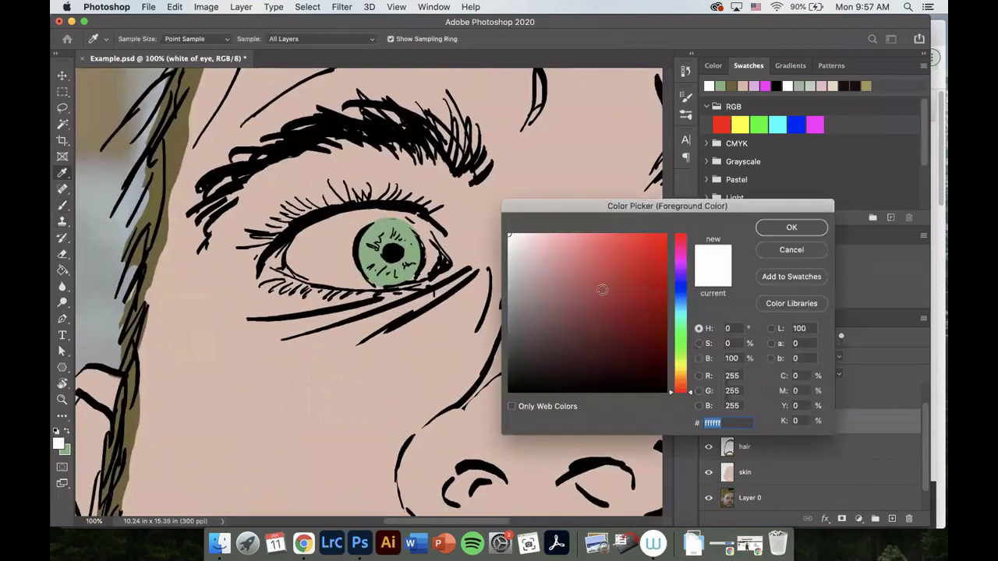
left_click(508, 240)
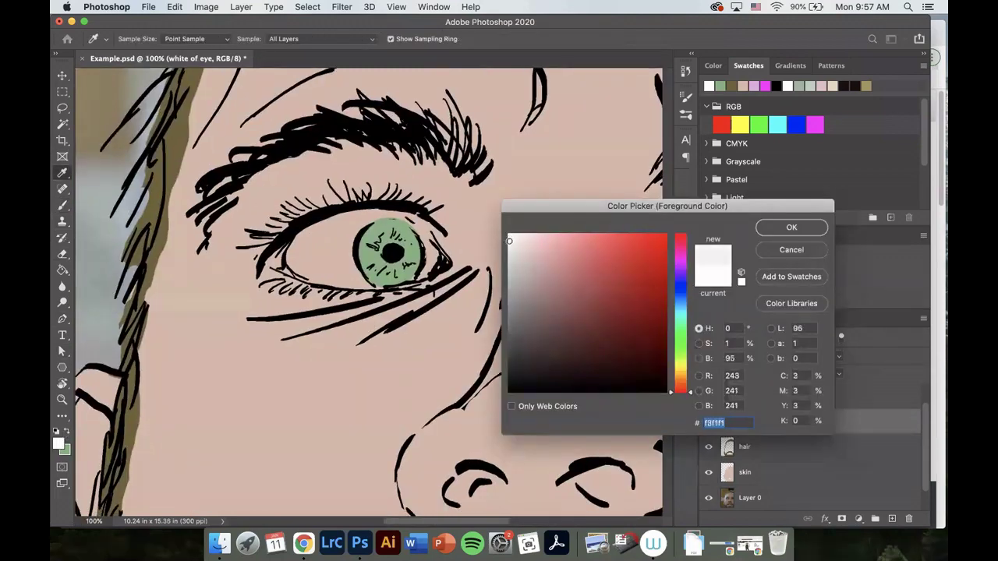
left_click_drag(508, 239, 512, 235)
left_click(792, 227)
- Brush off-white over the whites of both eyes
key("b")
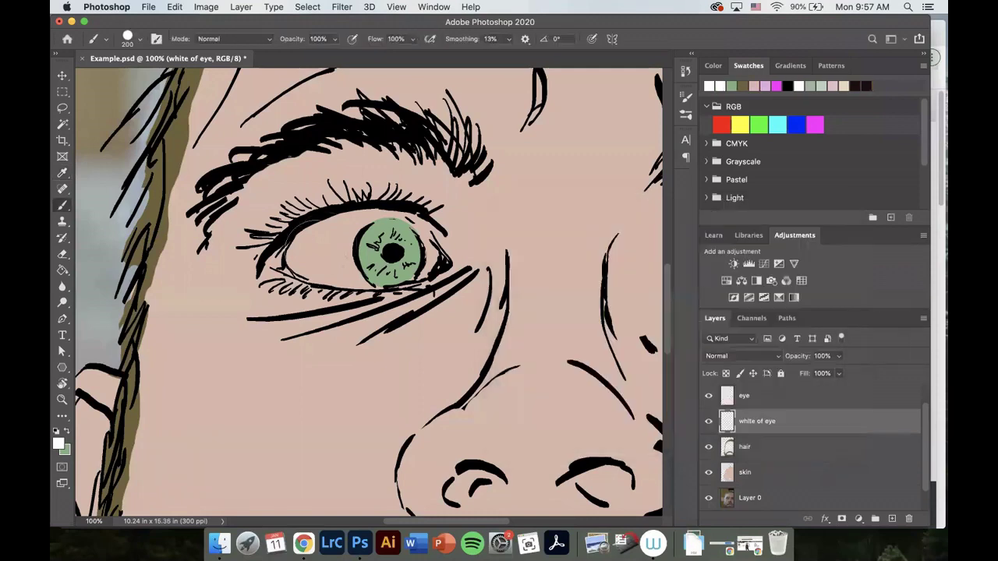
mouse_move(308, 242)
left_mouse_down()
mouse_move(347, 261)
mouse_move(409, 246)
mouse_move(347, 228)
left_mouse_up()
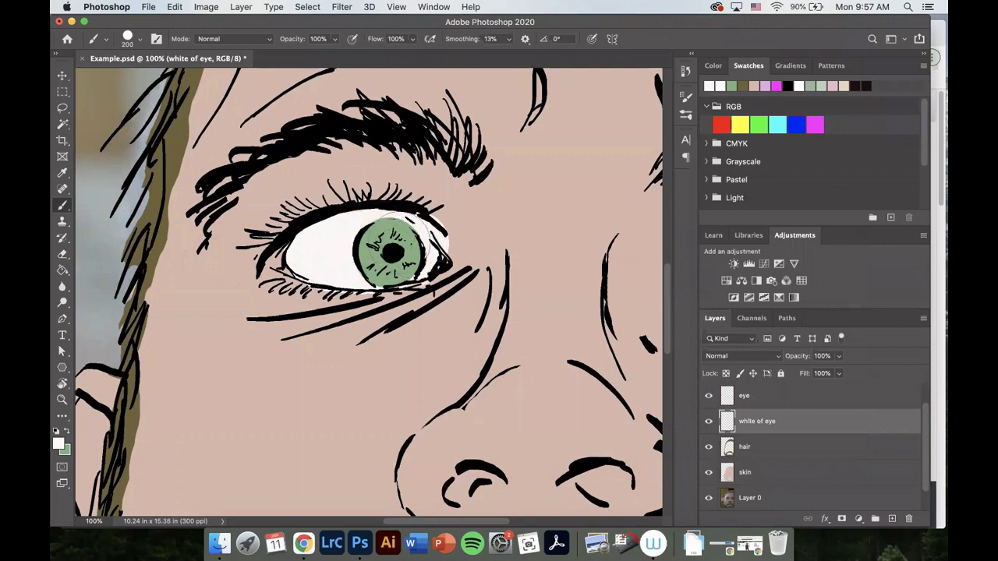
left_click_drag(425, 235, 166, 261)
mouse_move(448, 305)
left_mouse_down()
mouse_move(468, 269)
mouse_move(538, 281)
mouse_move(544, 320)
mouse_move(538, 269)
mouse_move(492, 257)
mouse_move(546, 257)
left_mouse_up()
- Erase stray white at both eyes' corners, lower lashes and iris edges, then reframe on the whole face
key("e")
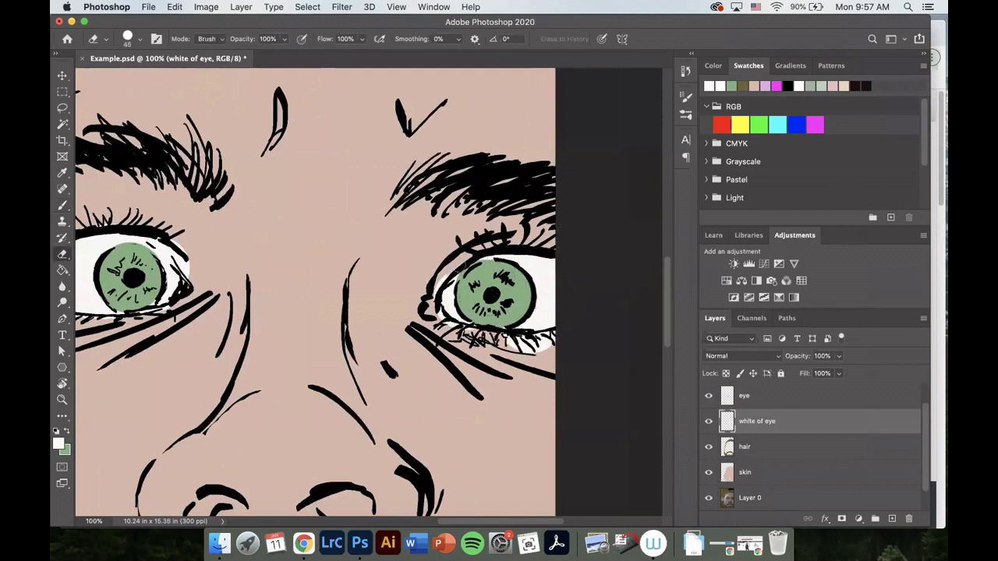
left_click_drag(436, 282, 427, 301)
mouse_move(466, 333)
left_mouse_down()
mouse_move(555, 338)
mouse_move(524, 349)
left_mouse_up()
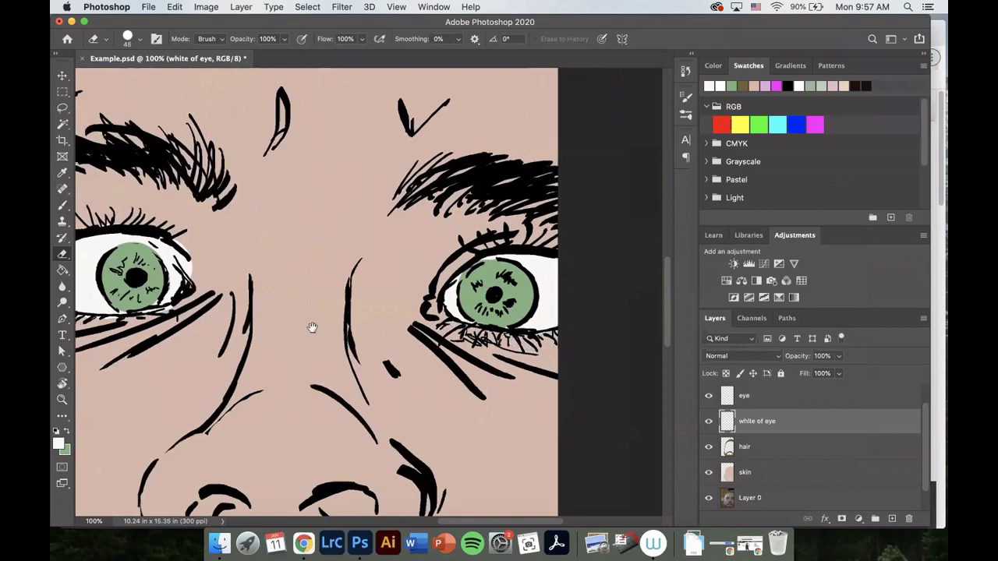
left_click_drag(312, 330, 518, 303)
mouse_move(388, 231)
left_mouse_down()
mouse_move(384, 218)
mouse_move(400, 251)
mouse_move(374, 209)
left_mouse_up()
mouse_move(192, 239)
left_mouse_down()
mouse_move(239, 228)
mouse_move(229, 249)
left_mouse_up()
left_click_drag(250, 286, 285, 291)
left_click_drag(380, 288, 352, 294)
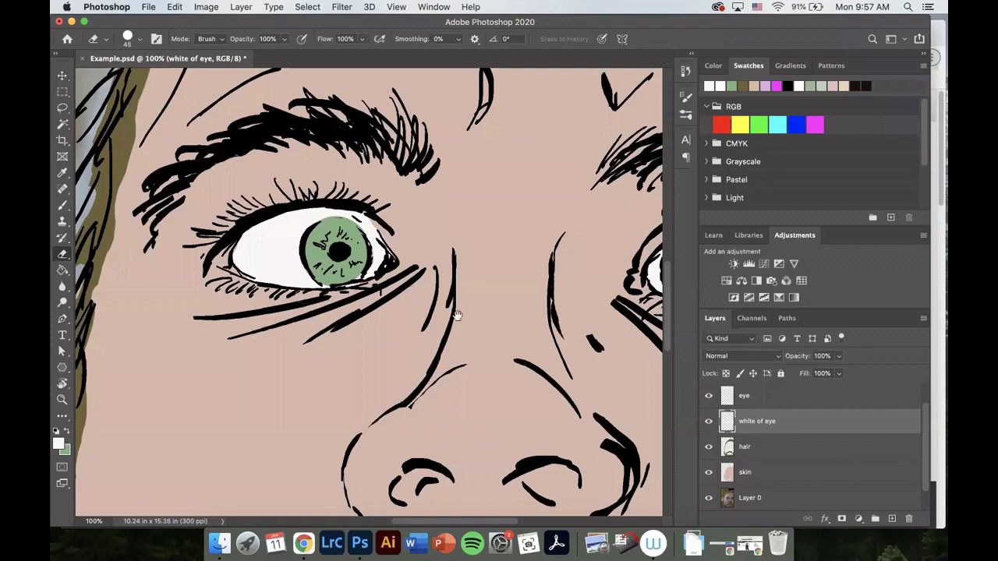
left_click_drag(457, 316, 394, 216)
scroll(394, 216, "down", 5)
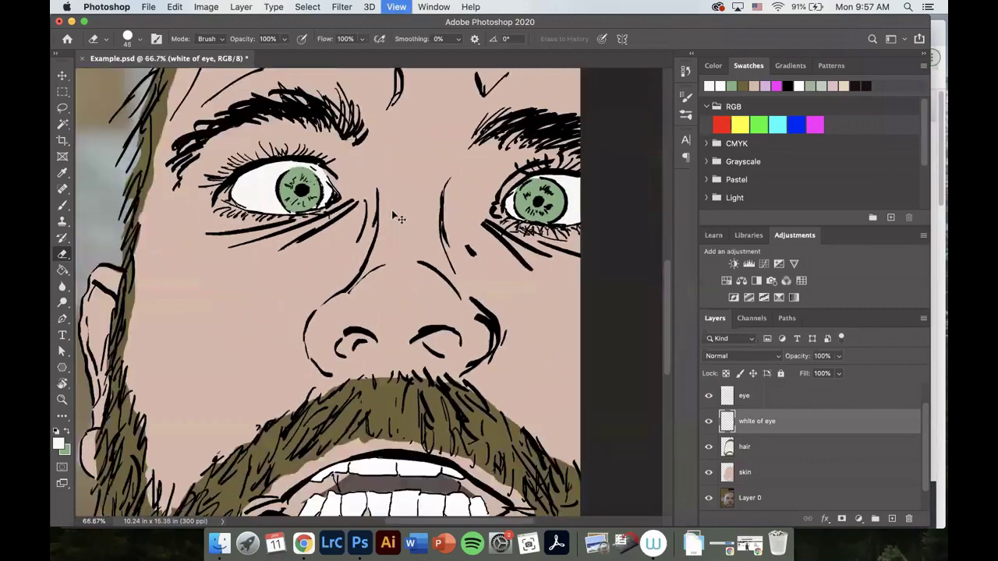
left_click_drag(396, 216, 432, 220)
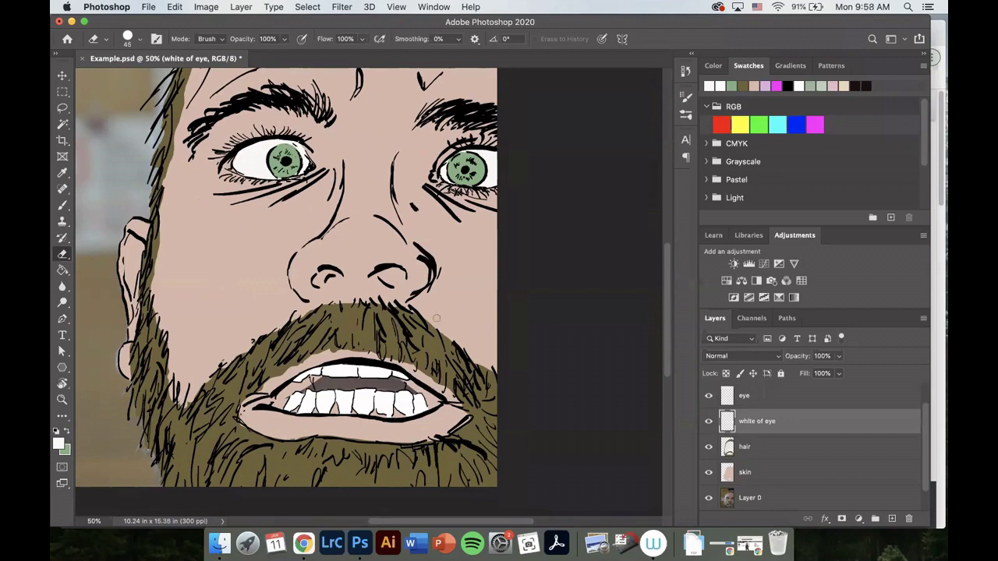
- Zoom to 100% on the mouth and add a new layer named 'mouth'
key("super+plus")
scroll(441, 312, "down", 3)
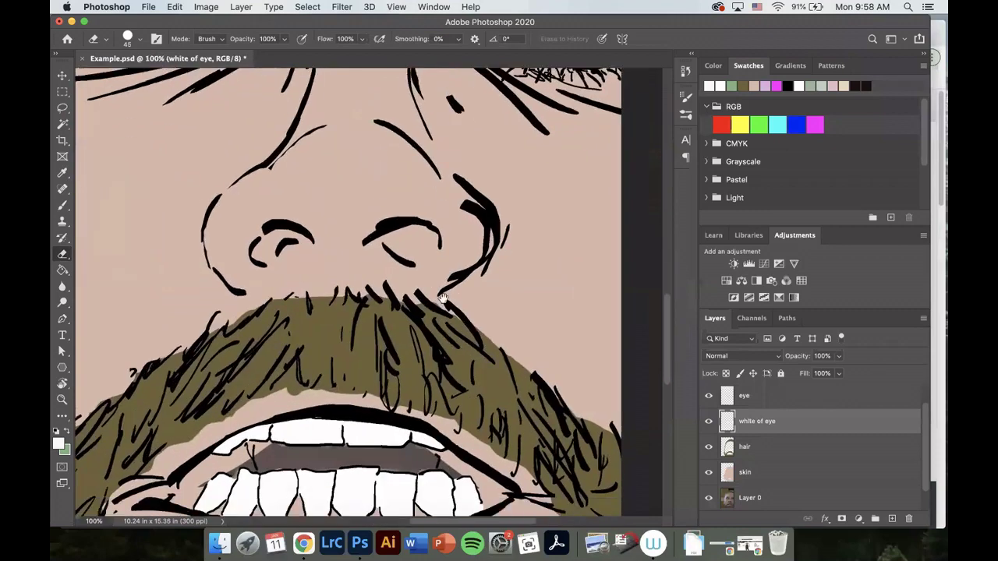
key("super+plus")
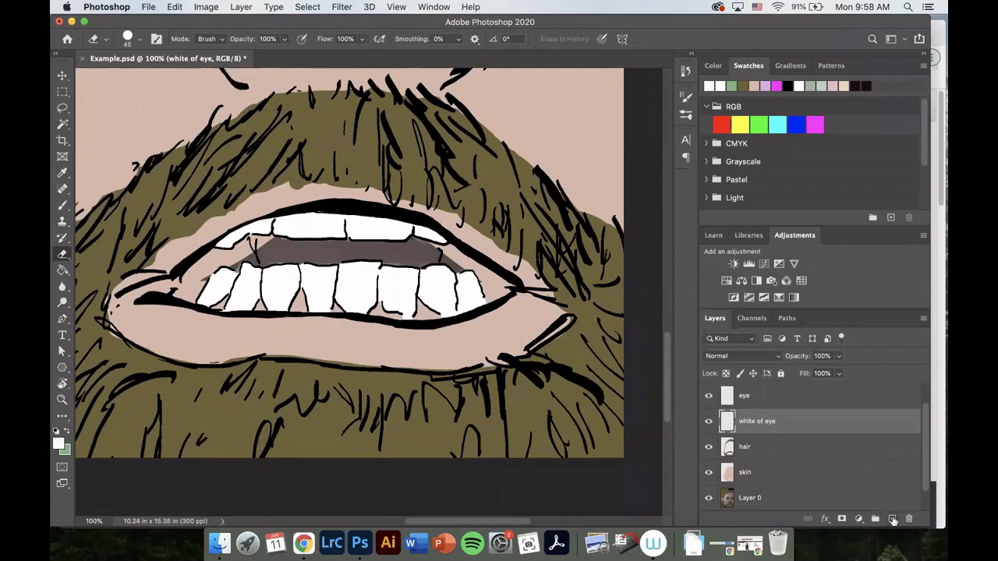
left_click(894, 521)
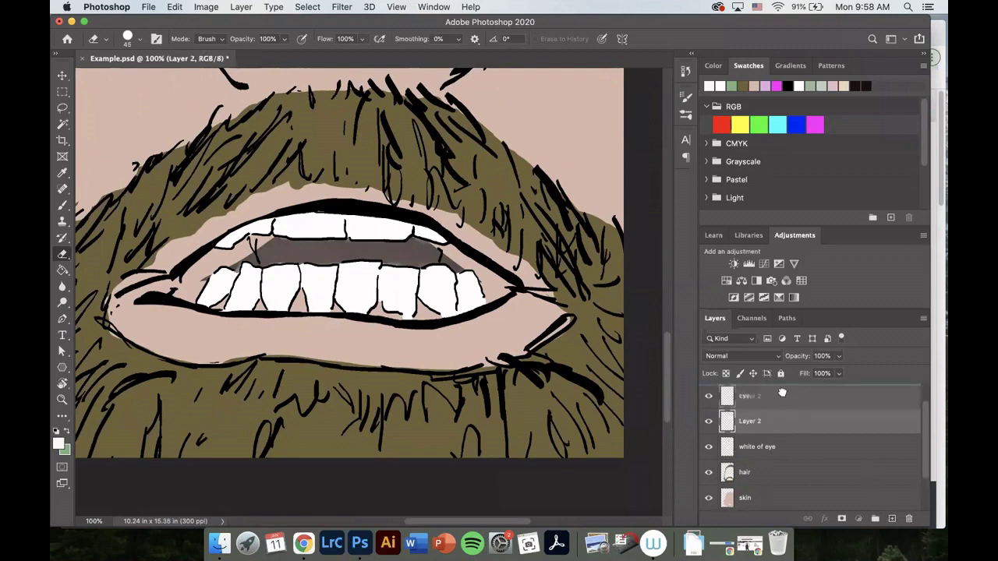
scroll(789, 422, "up", 1)
double_click(749, 422)
type("mouth")
key("Return")
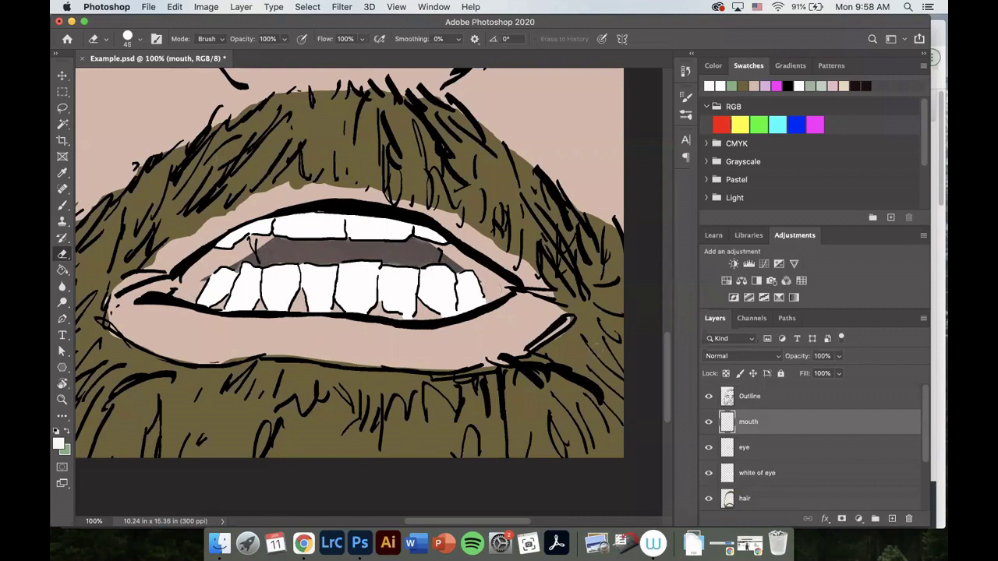
- Sample the lip's skin tone, darken it, and shade the lower lip on the mouth layer
left_click(62, 205)
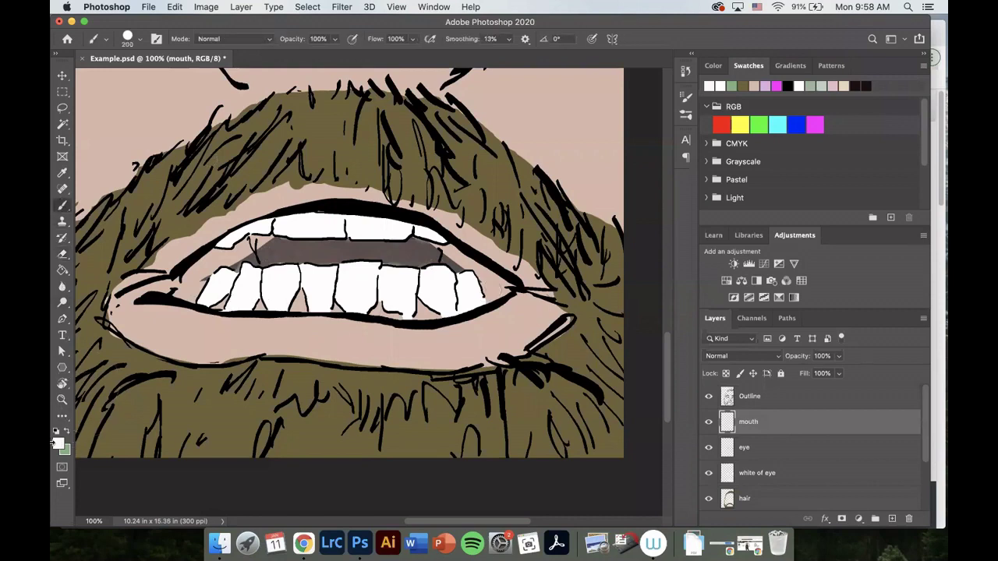
left_click(56, 433)
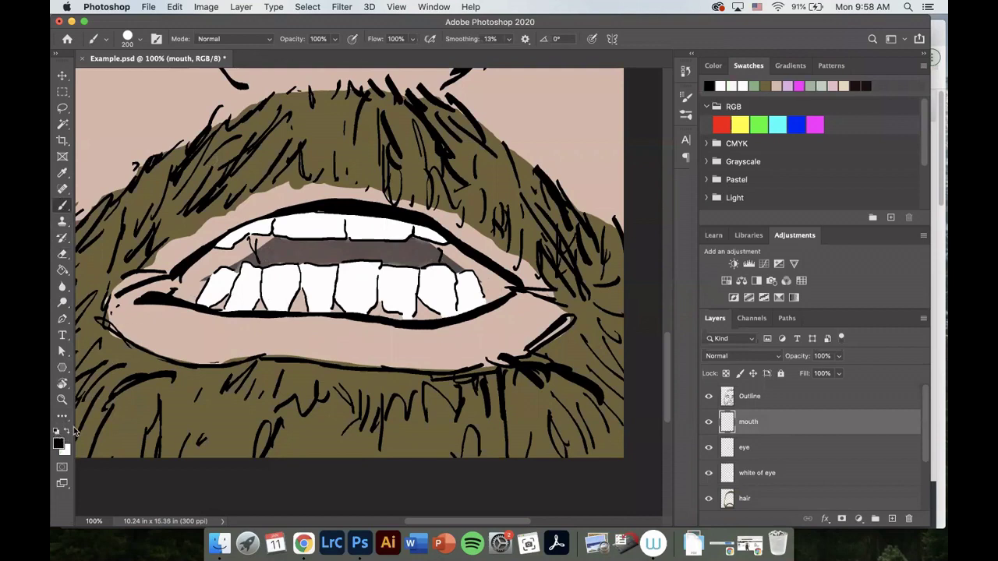
left_click(58, 443)
left_click(306, 326)
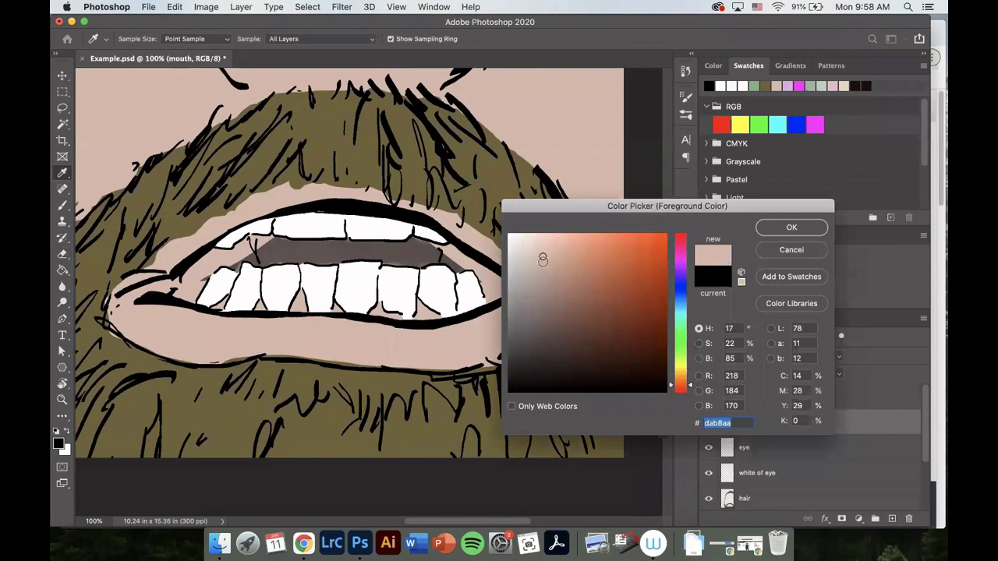
left_click_drag(544, 258, 547, 277)
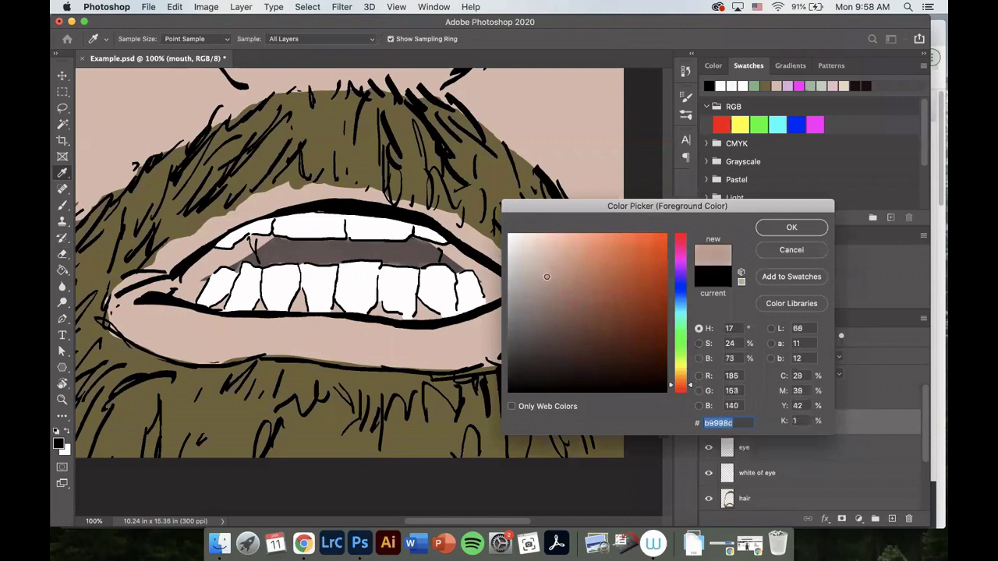
left_click(792, 227)
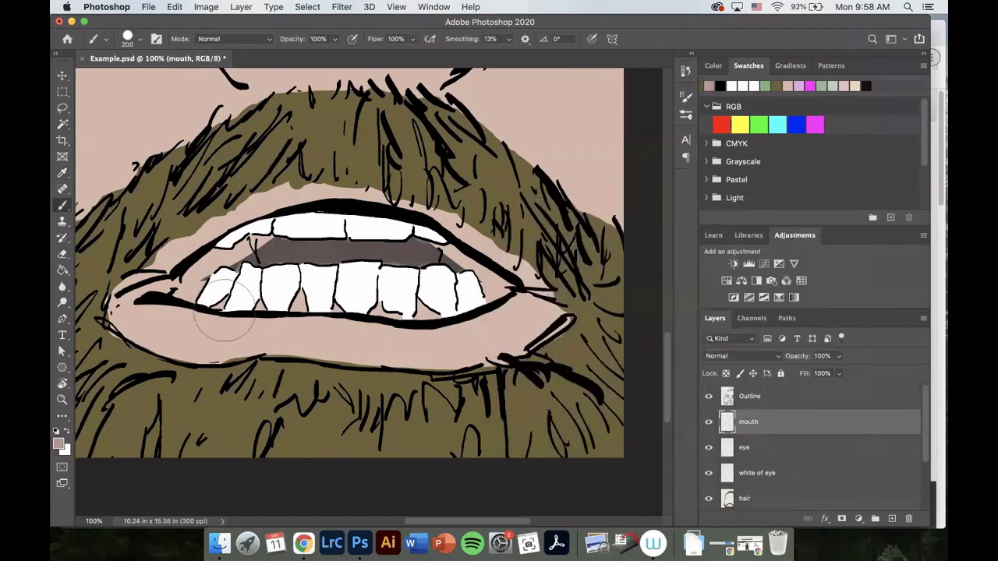
left_click_drag(227, 320, 464, 334)
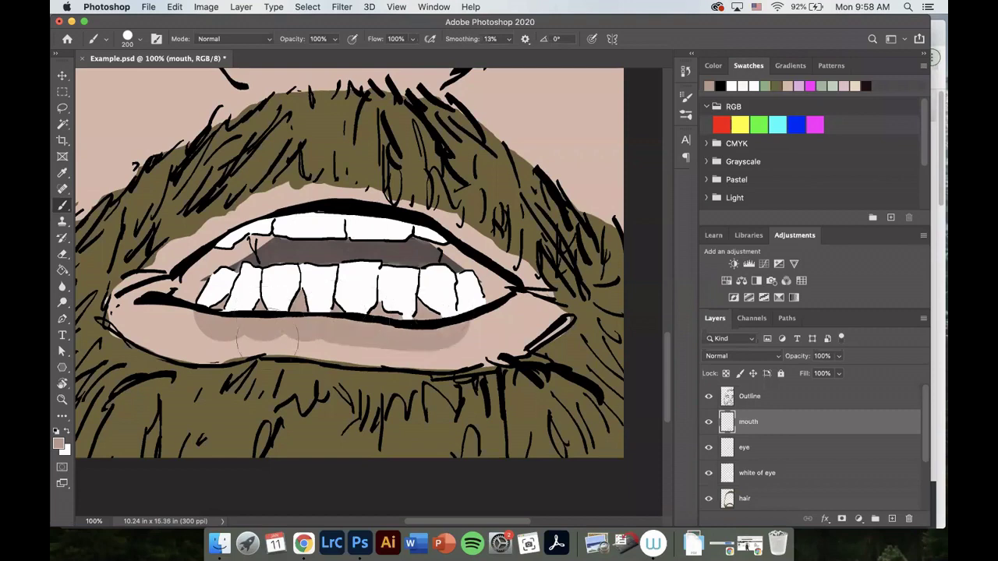
- Erase the lower-lip shading with a larger eraser
key("e")
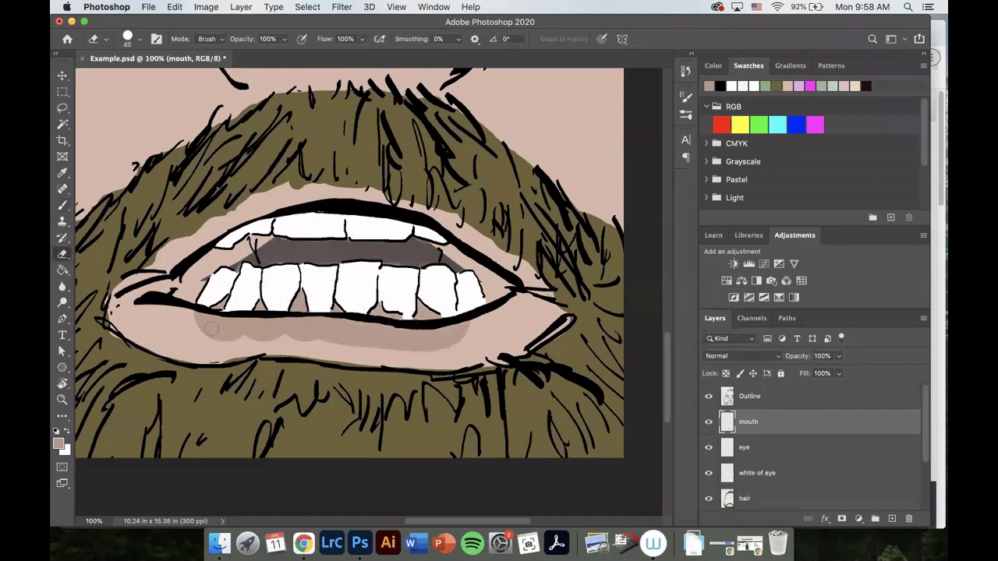
key("bracketright")
key("bracketright")
key("bracketright")
key("bracketright")
key("bracketright")
mouse_move(193, 325)
left_mouse_down()
mouse_move(424, 339)
mouse_move(388, 344)
mouse_move(520, 319)
left_mouse_up()
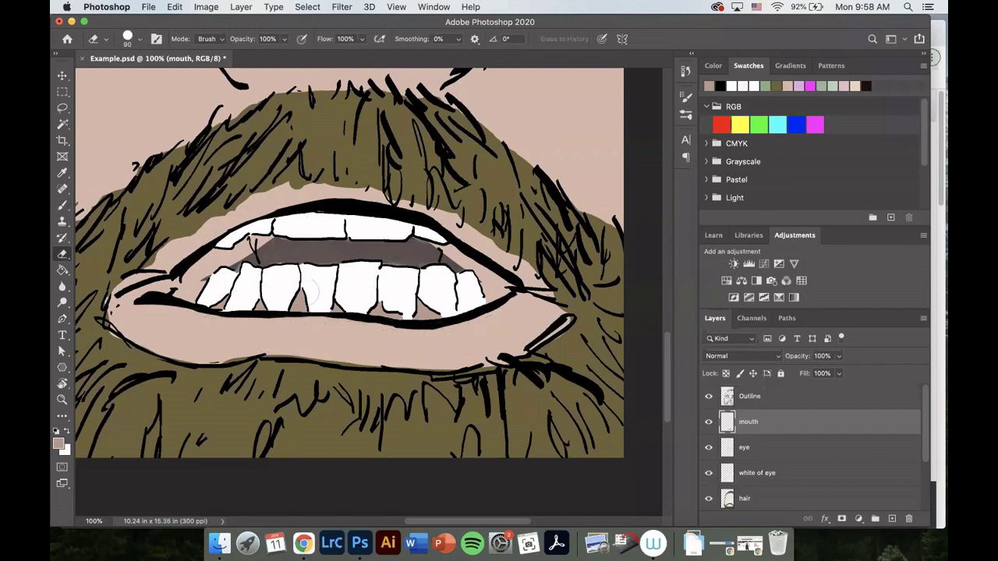
scroll(816, 453, "down", 3)
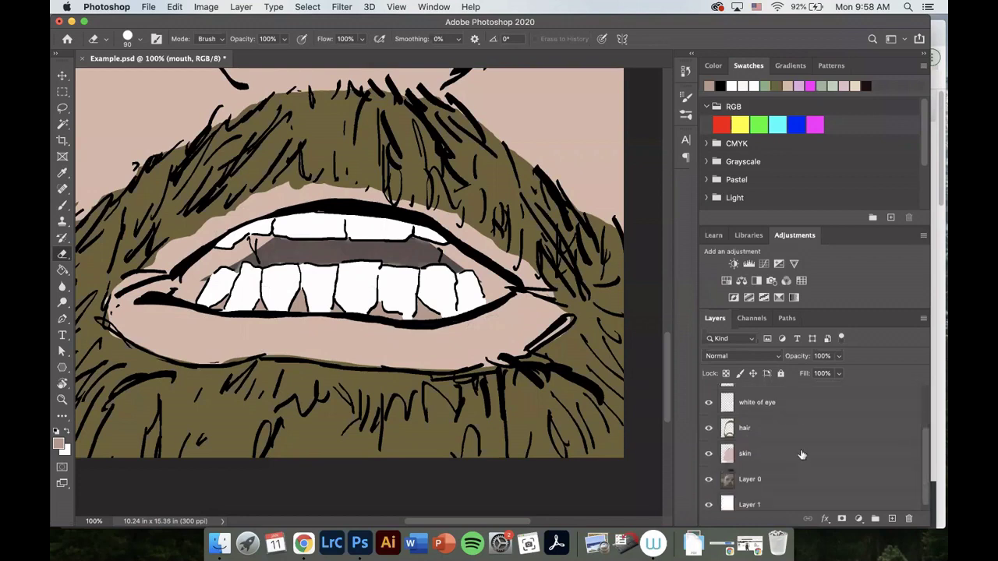
scroll(746, 468, "up", 3)
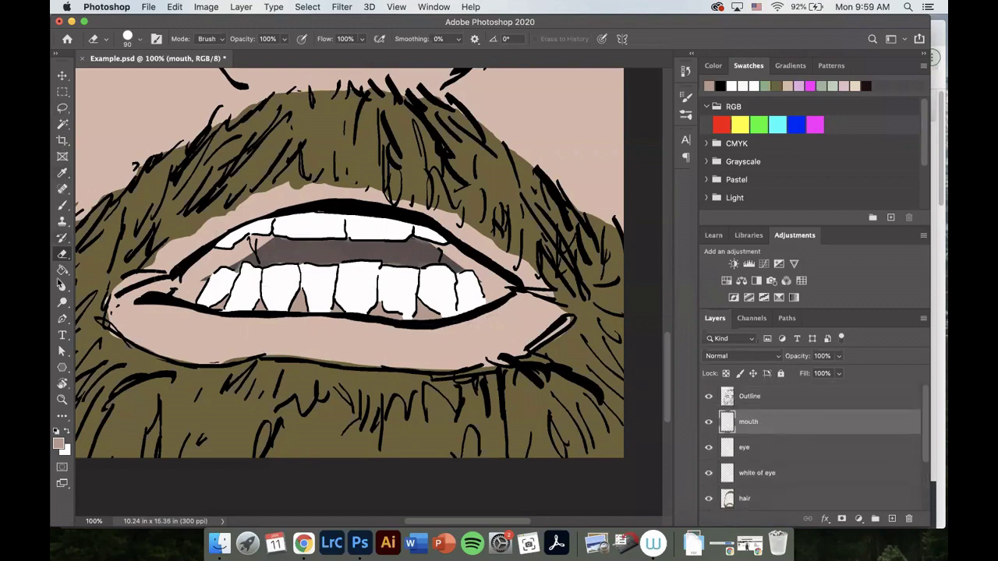
- Reset the colour to black, check the Outline layer, and paint black inside the mouth behind the teeth
left_click(57, 432)
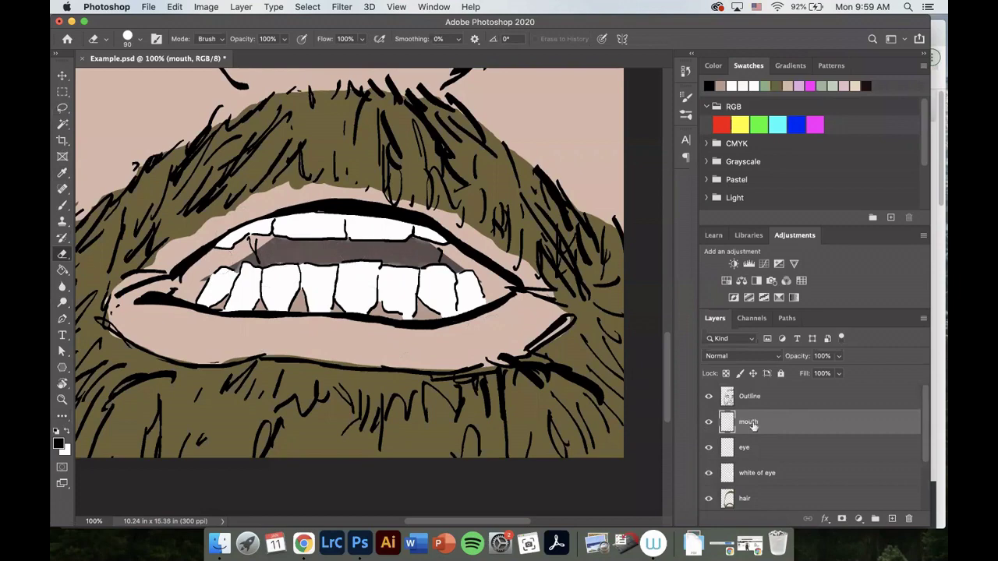
left_click(709, 400)
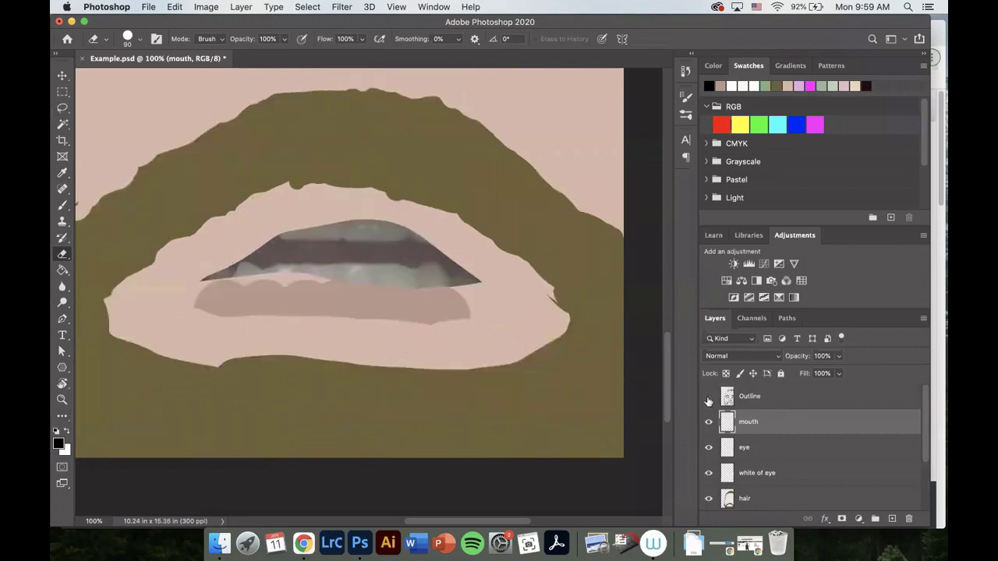
left_click(708, 400)
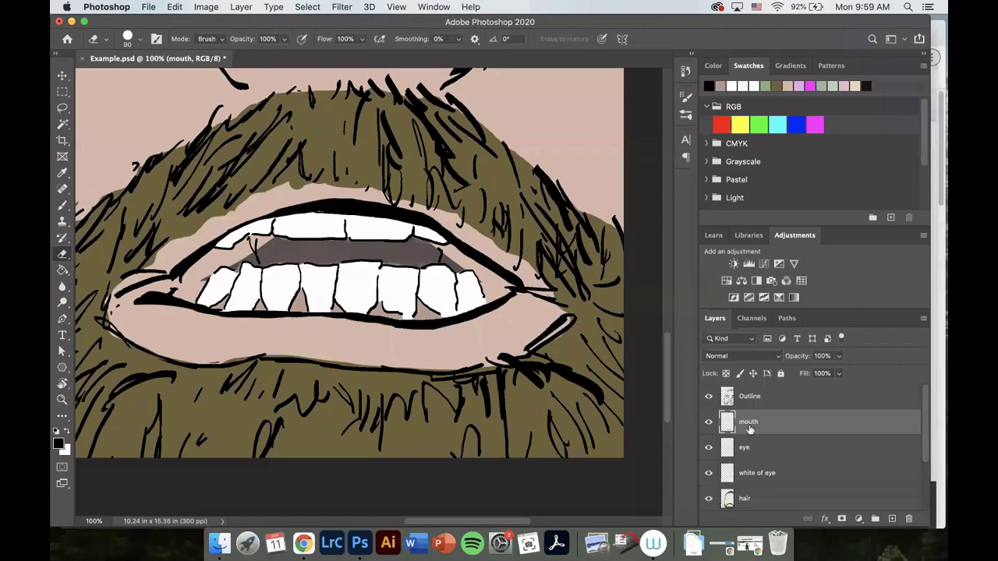
key("b")
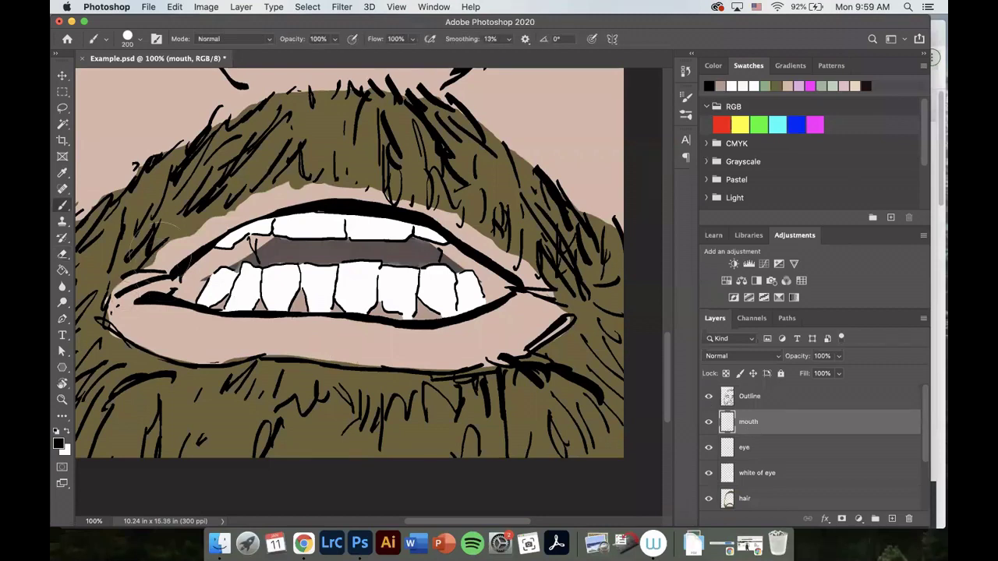
mouse_move(202, 269)
left_mouse_down()
mouse_move(390, 248)
mouse_move(414, 262)
mouse_move(475, 269)
mouse_move(489, 288)
mouse_move(505, 288)
mouse_move(227, 264)
mouse_move(195, 277)
mouse_move(234, 284)
mouse_move(250, 303)
mouse_move(464, 318)
mouse_move(527, 301)
mouse_move(530, 285)
mouse_move(491, 247)
left_mouse_up()
- Erase black spill at the right and left mouth corners
key("e")
mouse_move(536, 300)
left_mouse_down()
mouse_move(497, 312)
mouse_move(495, 300)
mouse_move(518, 297)
left_mouse_up()
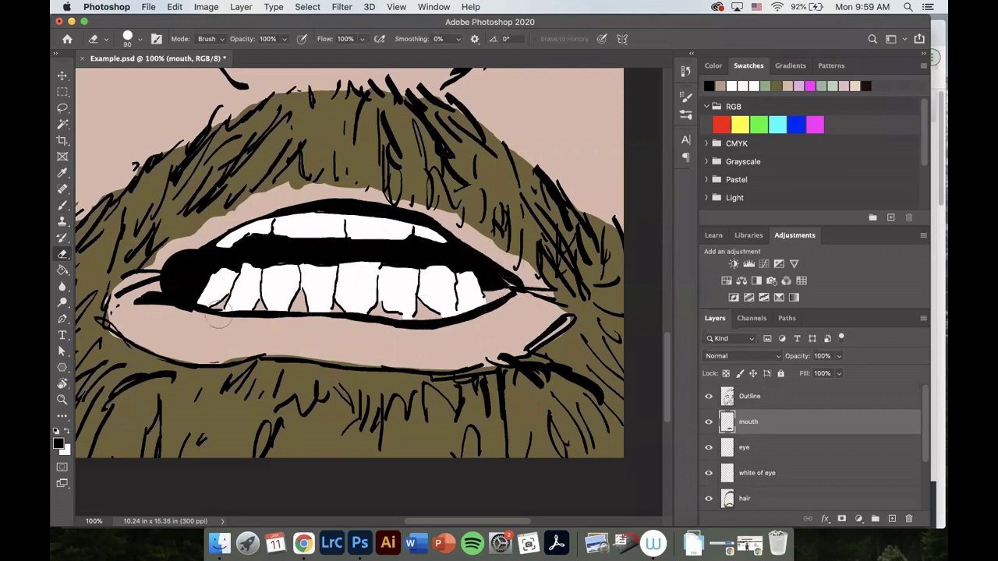
left_click_drag(166, 303, 191, 304)
mouse_move(191, 248)
left_mouse_down()
mouse_move(178, 264)
mouse_move(172, 249)
left_mouse_up()
mouse_move(156, 303)
left_mouse_down()
mouse_move(168, 283)
mouse_move(224, 295)
mouse_move(189, 302)
left_mouse_up()
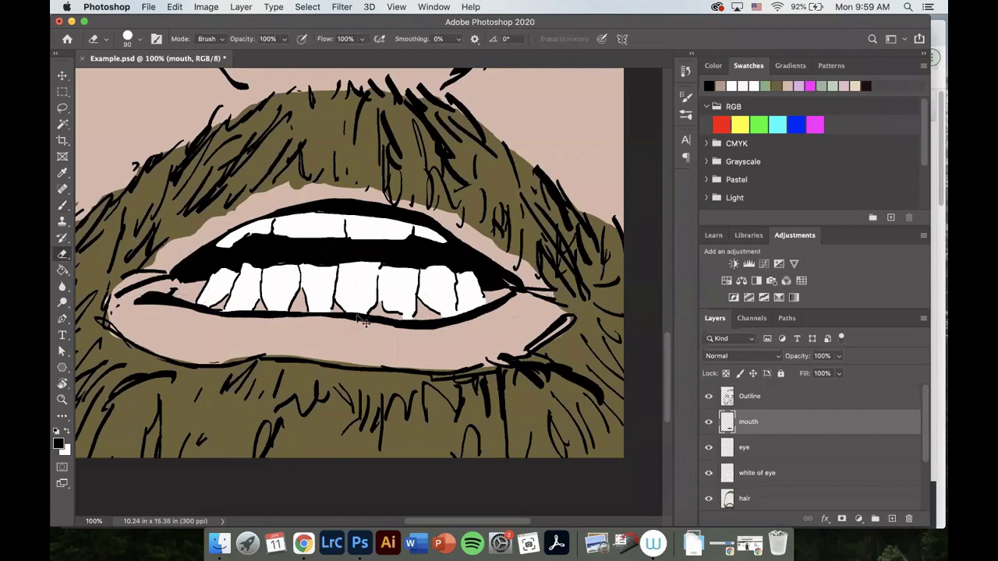
- Zoom out and step through the Outline, mouth, eye and Layer 0 layers, ending on the bottom Layer 1
scroll(363, 320, "down", 5)
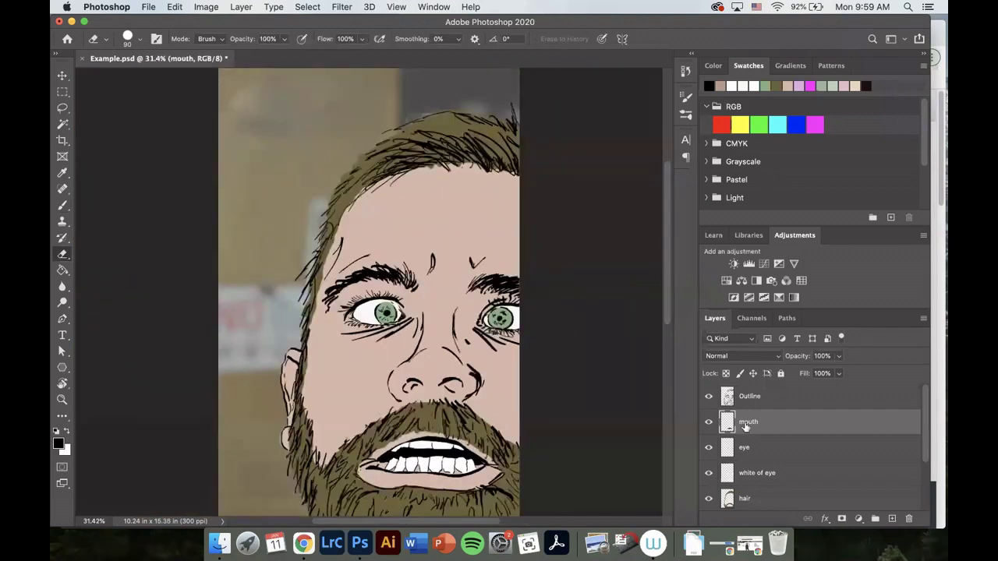
key("super+minus")
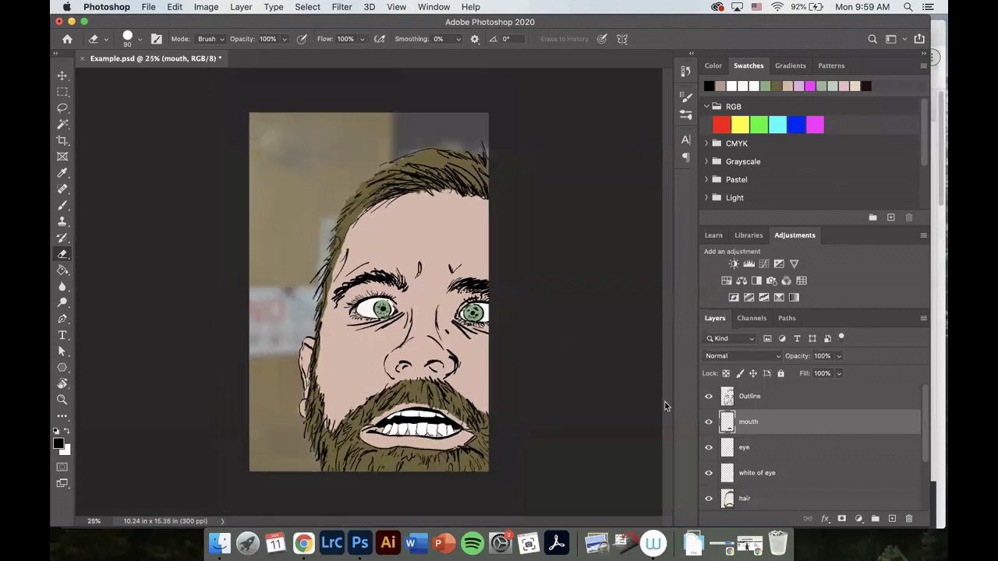
scroll(800, 448, "down", 3)
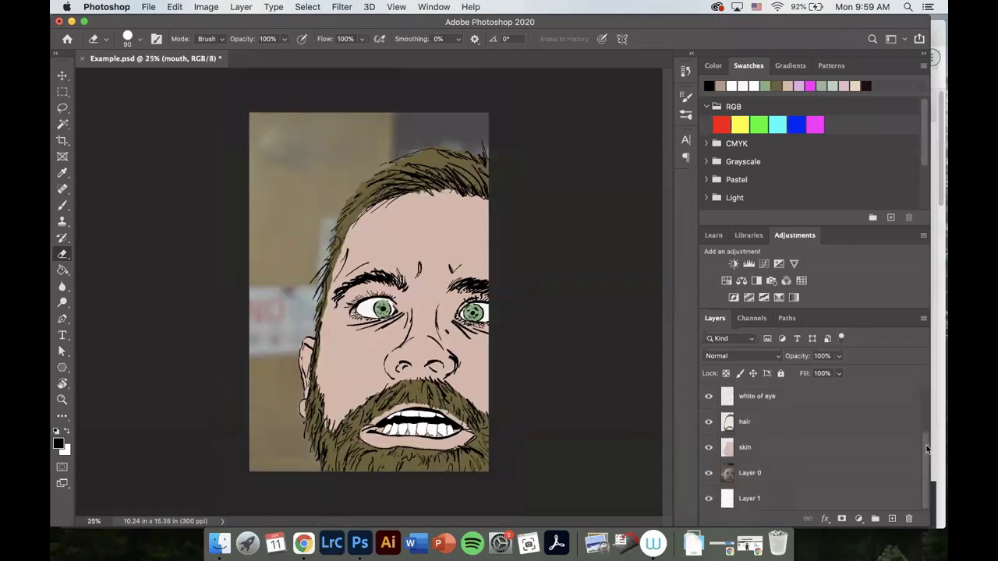
scroll(927, 449, "up", 3)
left_click(777, 403)
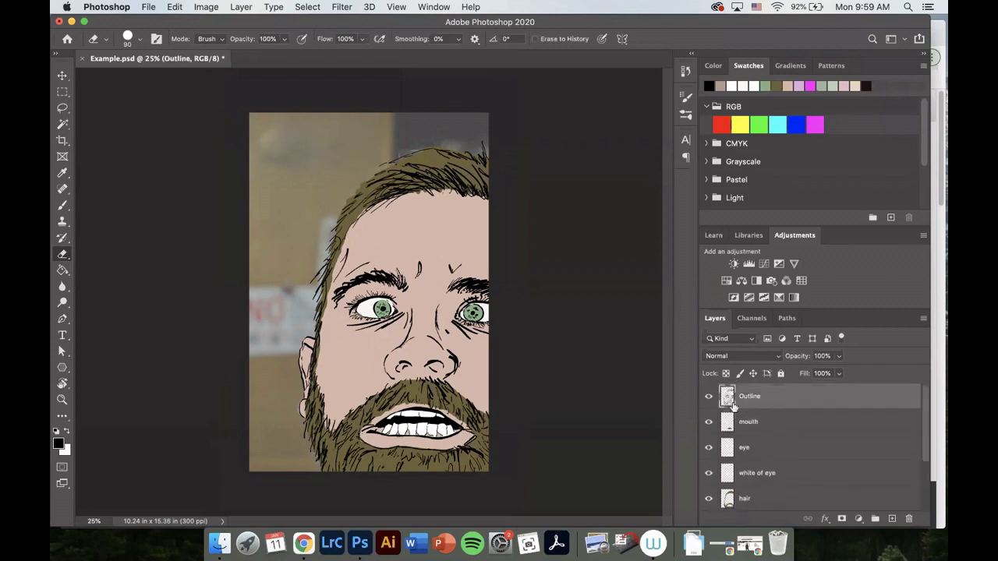
scroll(772, 409, "down", 1)
left_click(768, 412)
left_click(782, 434)
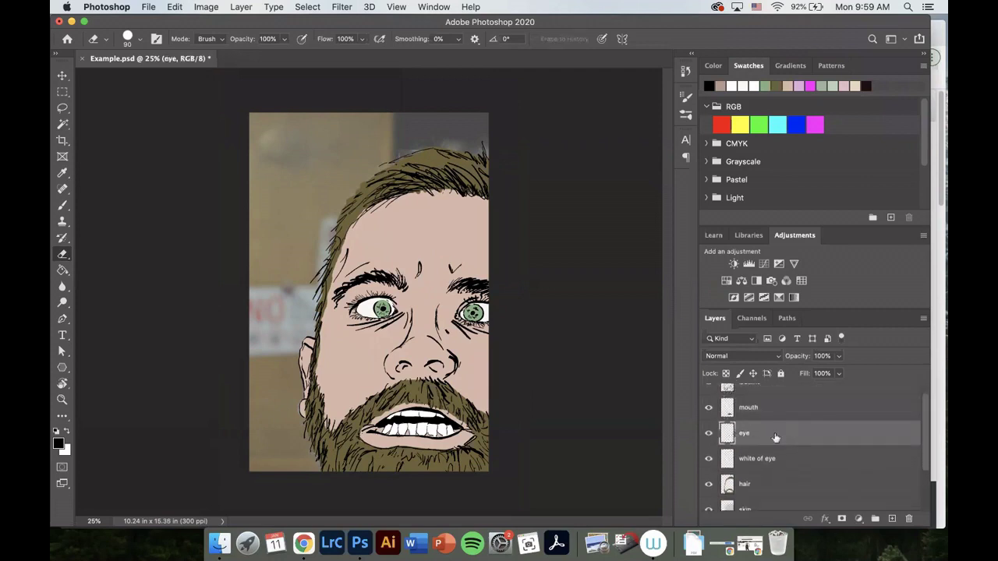
scroll(775, 438, "down", 2)
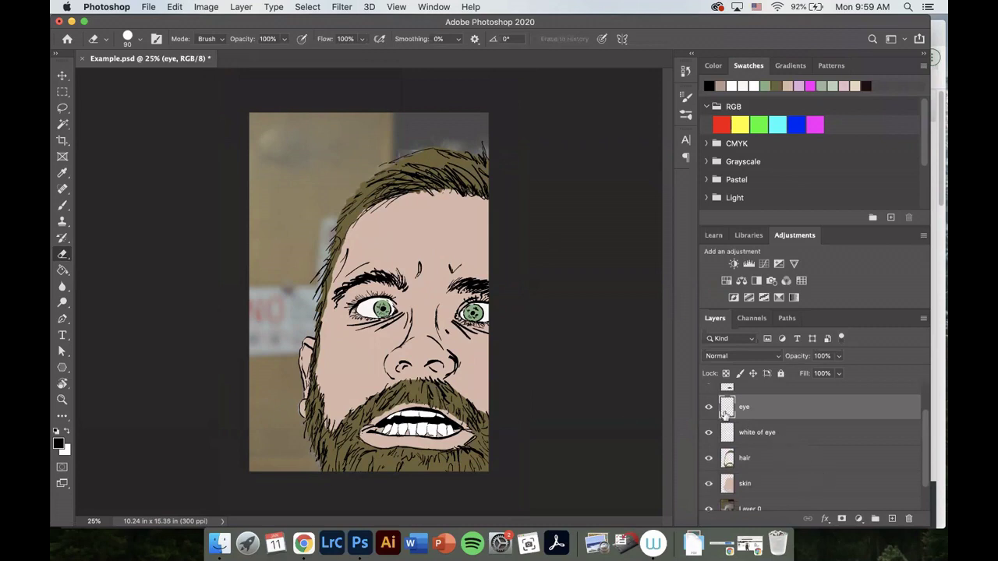
scroll(749, 429, "down", 3)
left_click(789, 477)
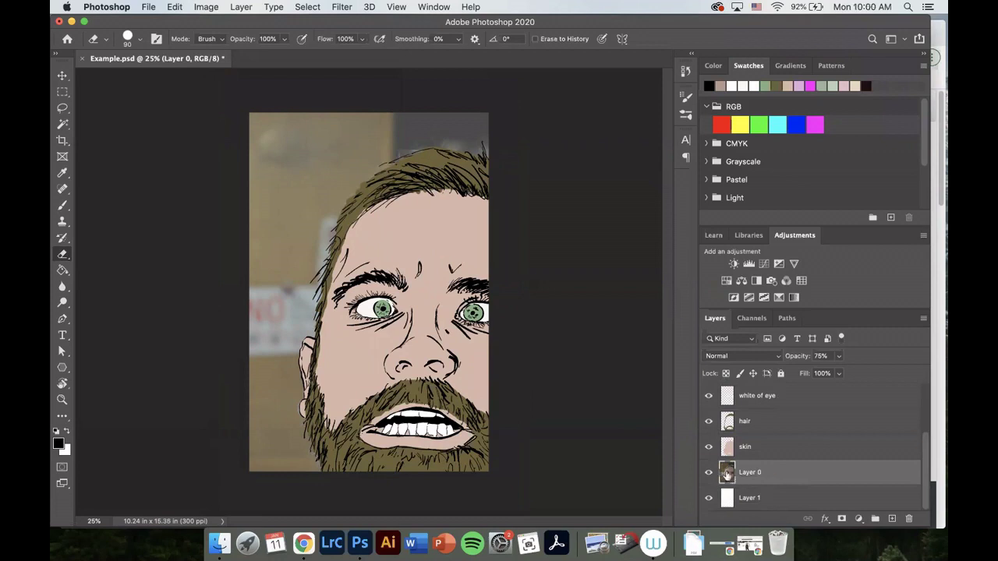
left_click(776, 498)
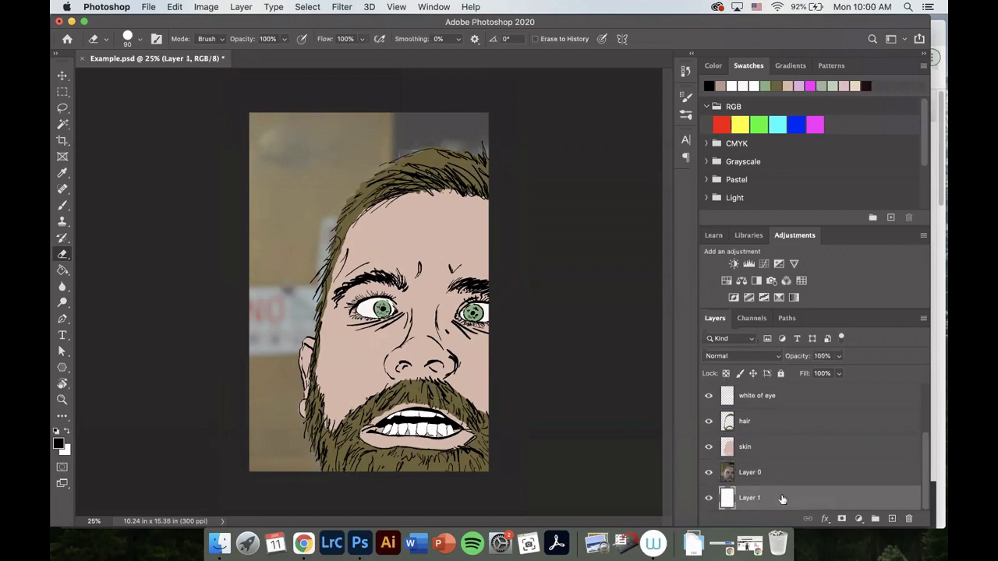
- Add a new layer above Layer 1 and name it 'background'
left_click(893, 520)
double_click(748, 473)
type("background")
key("Return")
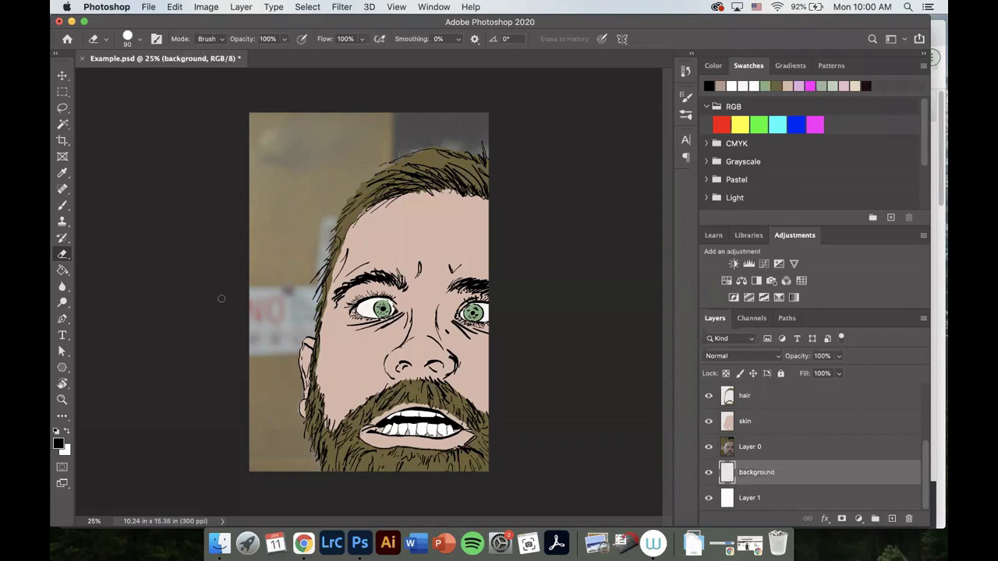
- Choose the Paint Bucket Tool from the fill tool group
left_click(62, 270)
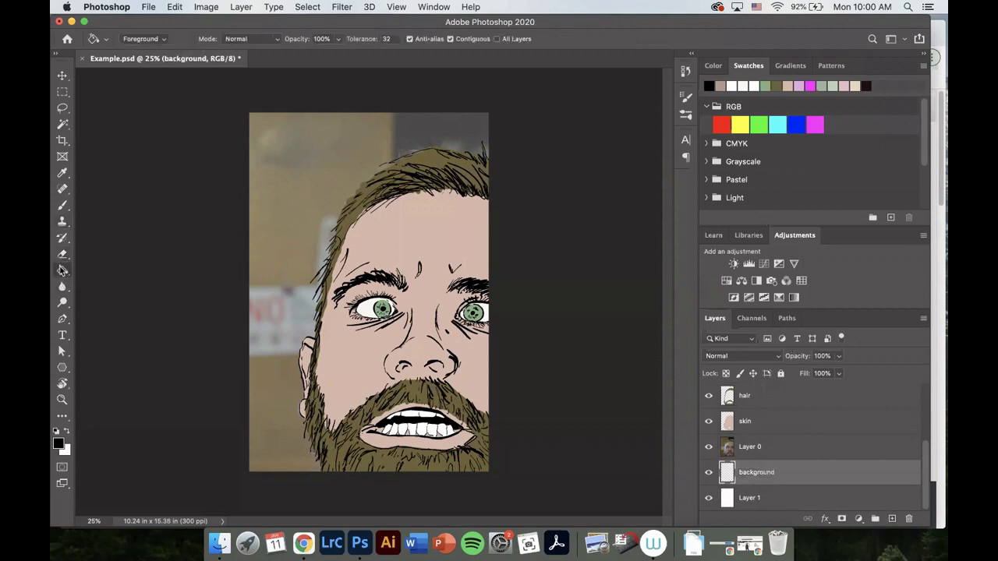
right_click(62, 270)
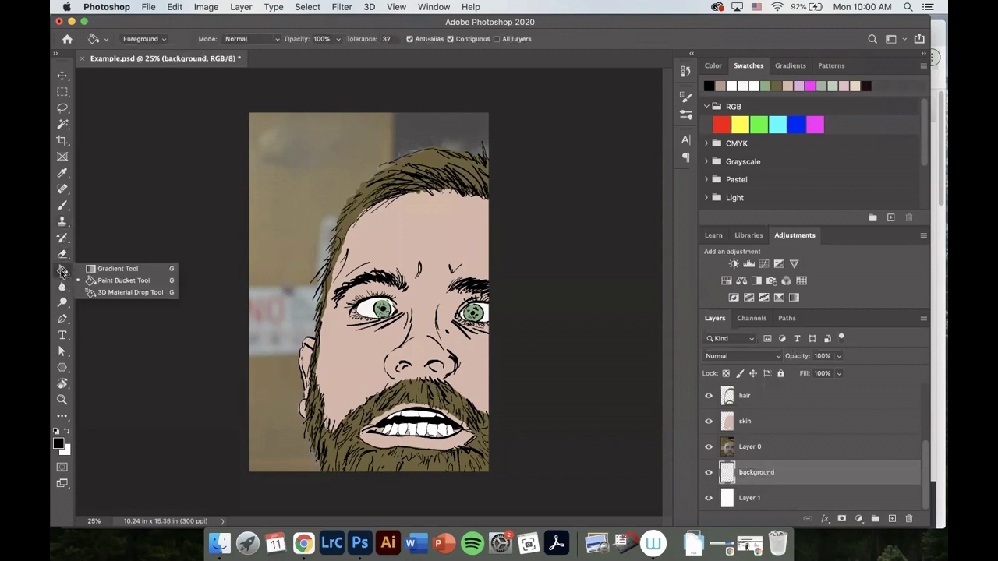
left_click(127, 270)
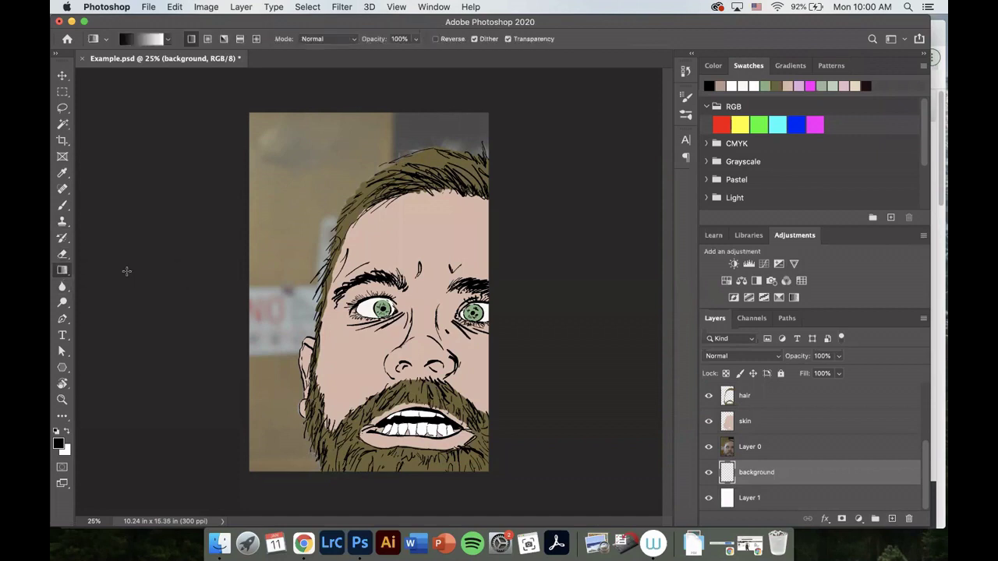
right_click(62, 270)
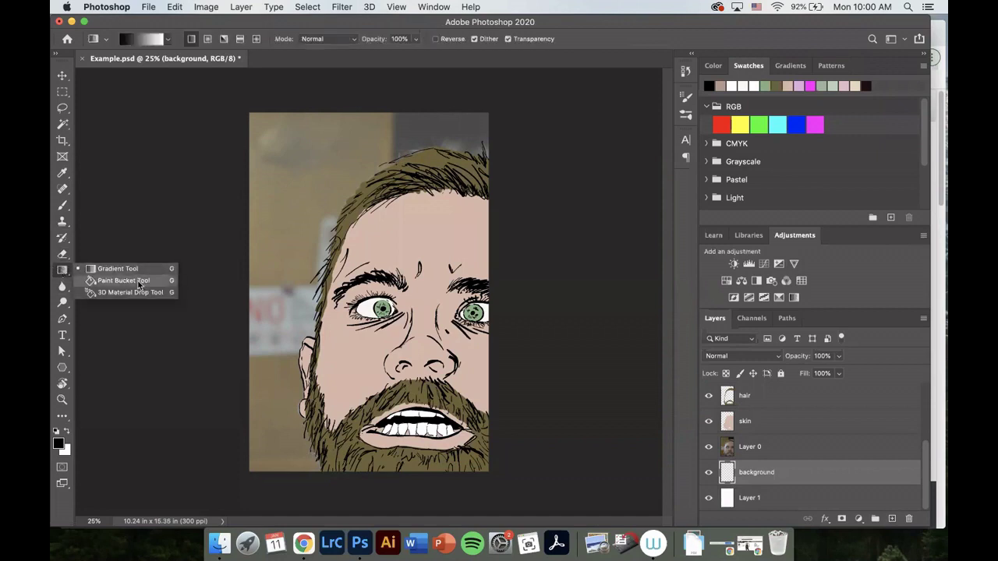
left_click(123, 281)
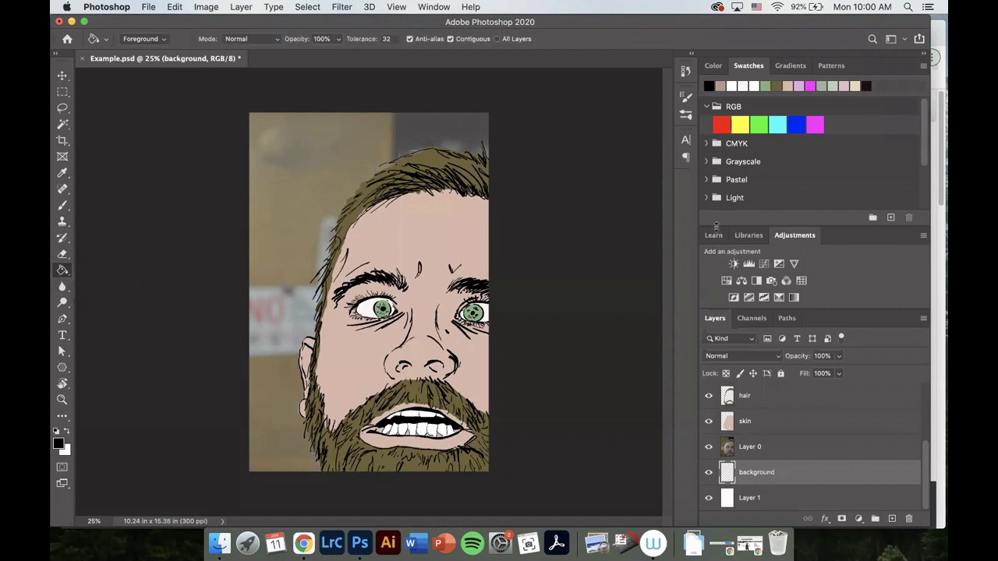
- Set the foreground to light magenta e976f3 and fill the background layer with it
left_click(59, 442)
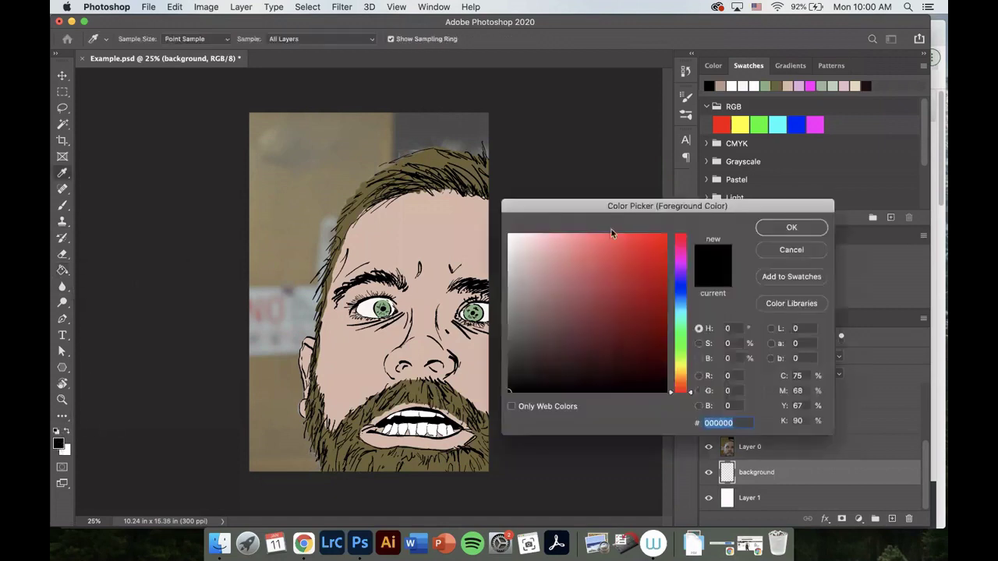
left_click_drag(679, 253, 589, 241)
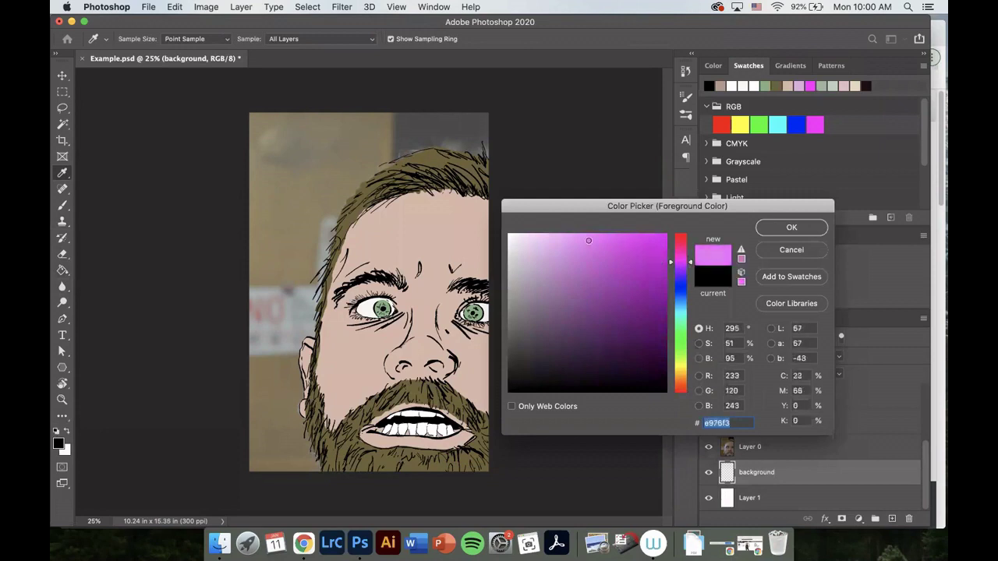
left_click(792, 227)
left_click(347, 185)
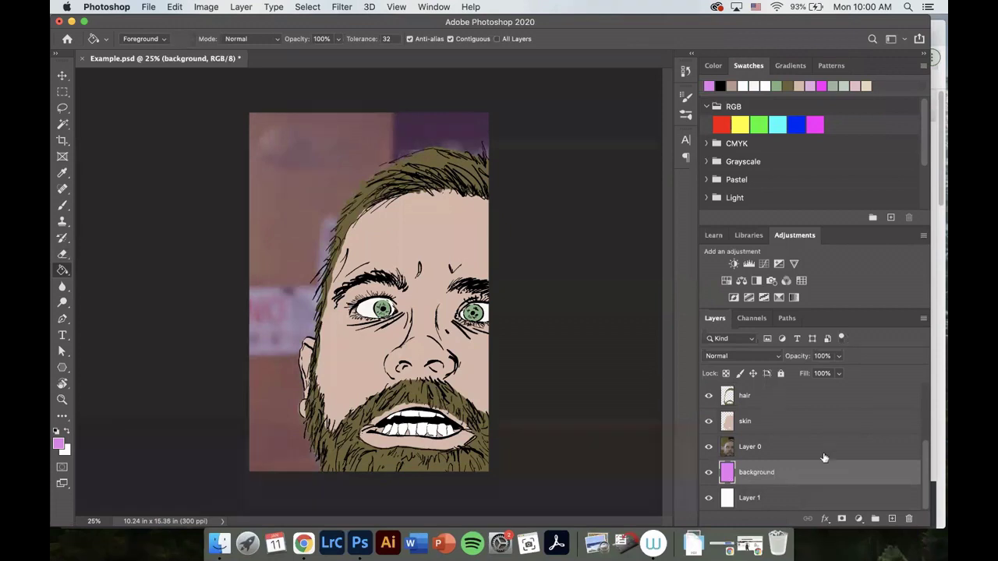
- Raise Layer 0 to 100% opacity and move the background layer above it
left_click(793, 449)
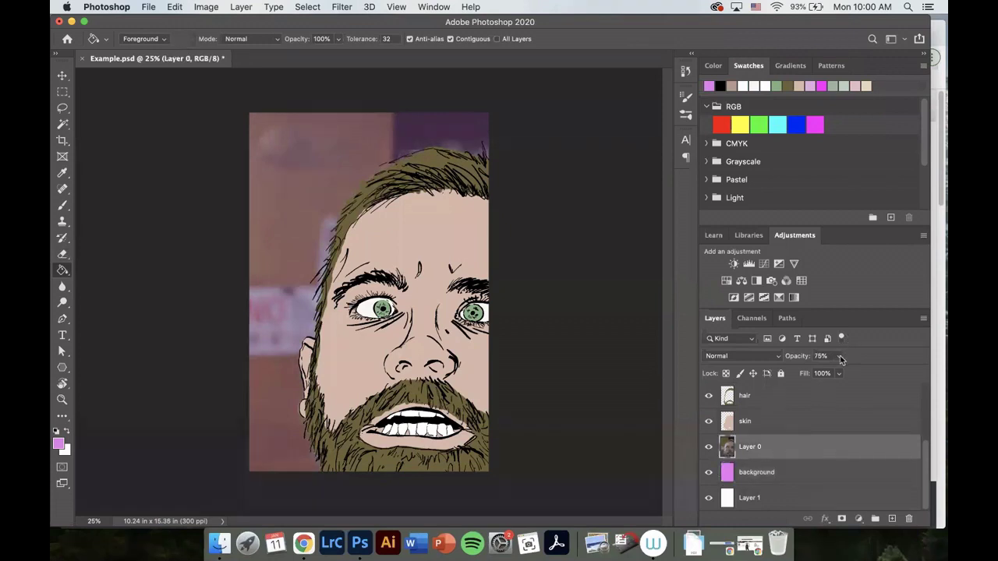
left_click_drag(840, 359, 893, 359)
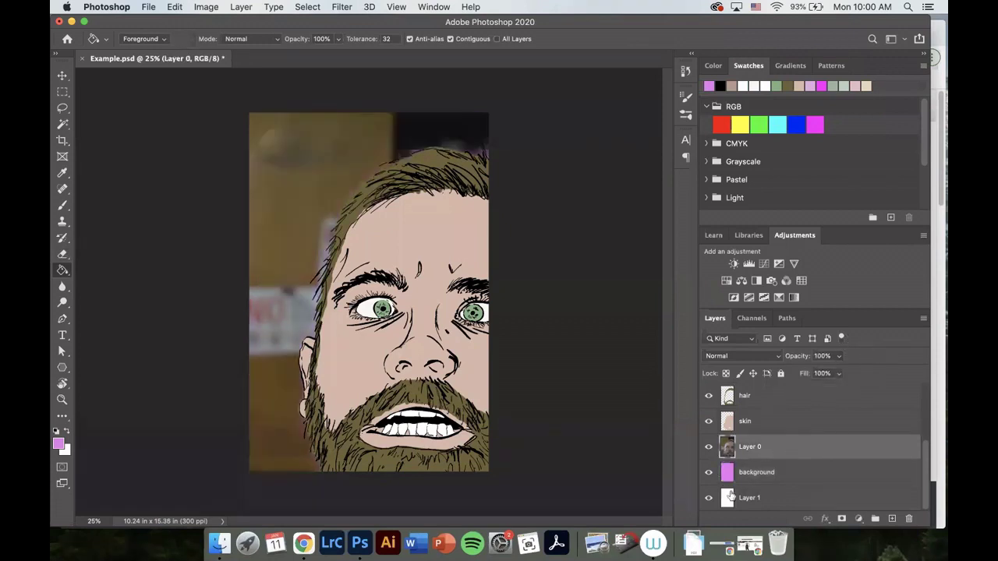
left_click_drag(791, 473, 794, 447)
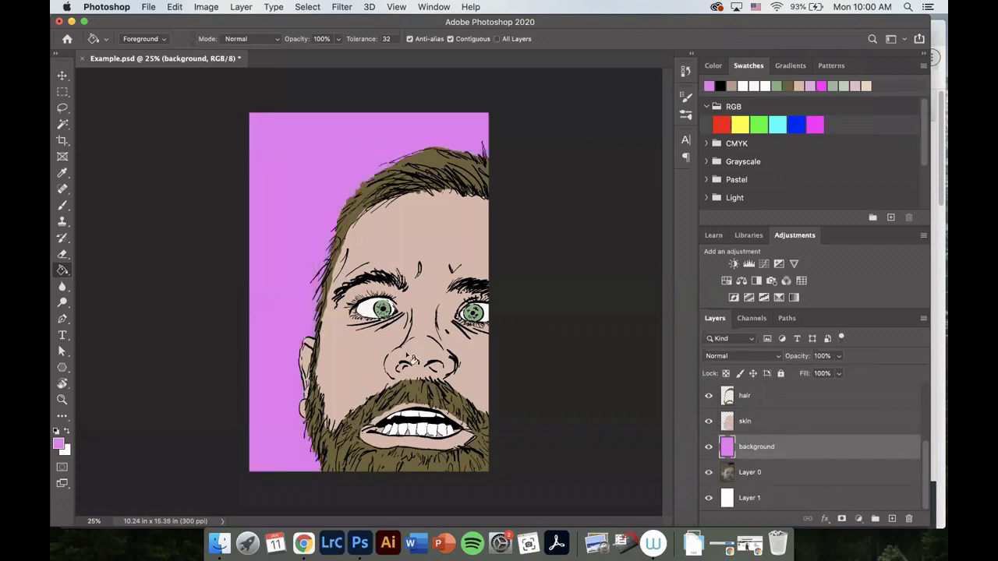
- On the skin layer, sample the face's pale skin tone as the Brush colour, then zoom out to 25%
scroll(466, 344, "up", 2)
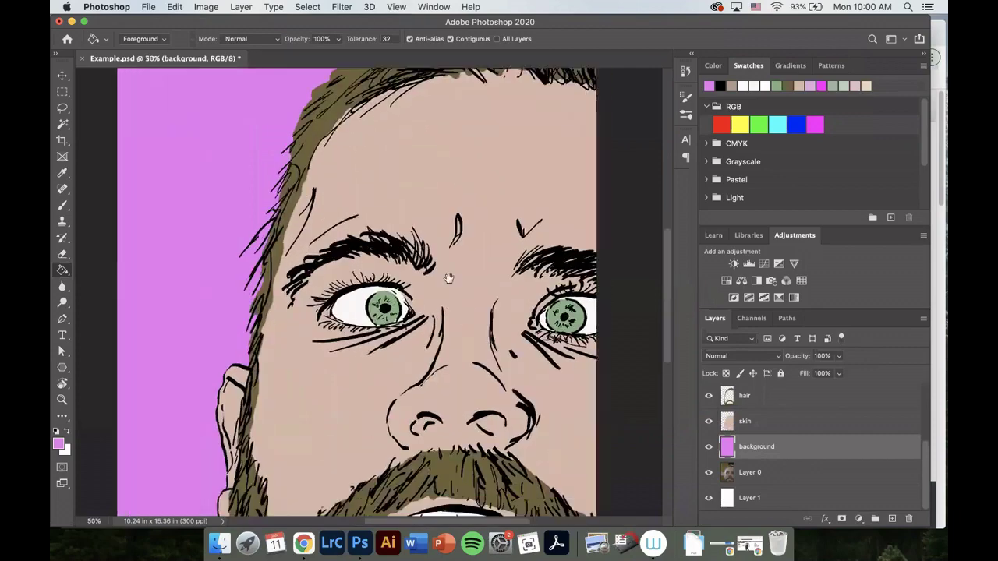
scroll(792, 448, "up", 1)
left_click(793, 444)
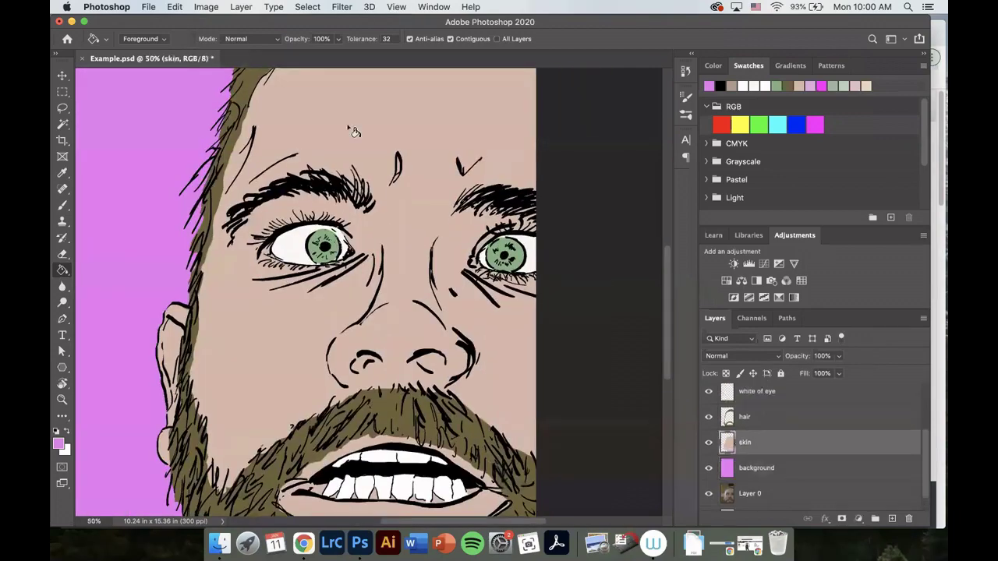
left_click(63, 205)
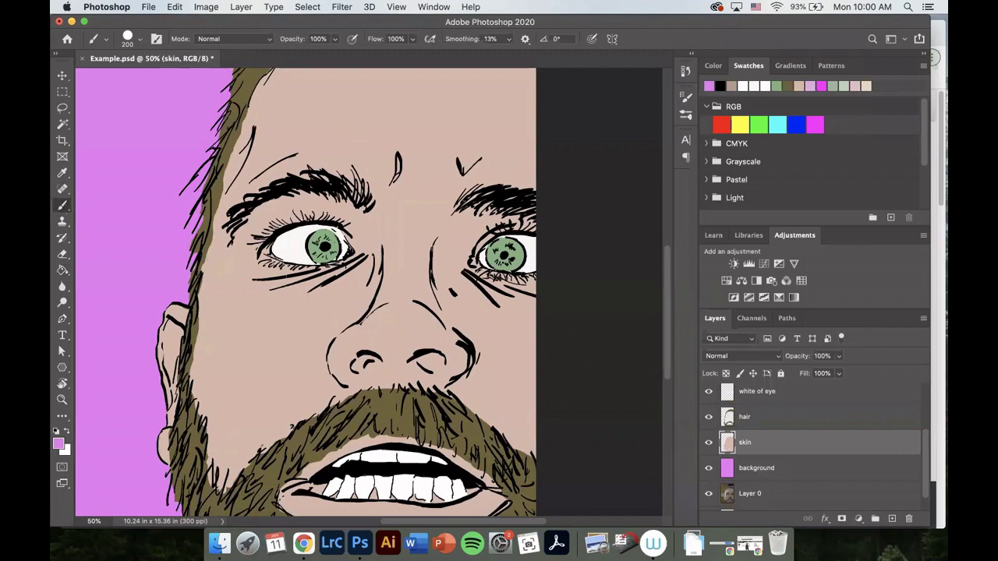
left_click(278, 308, "alt")
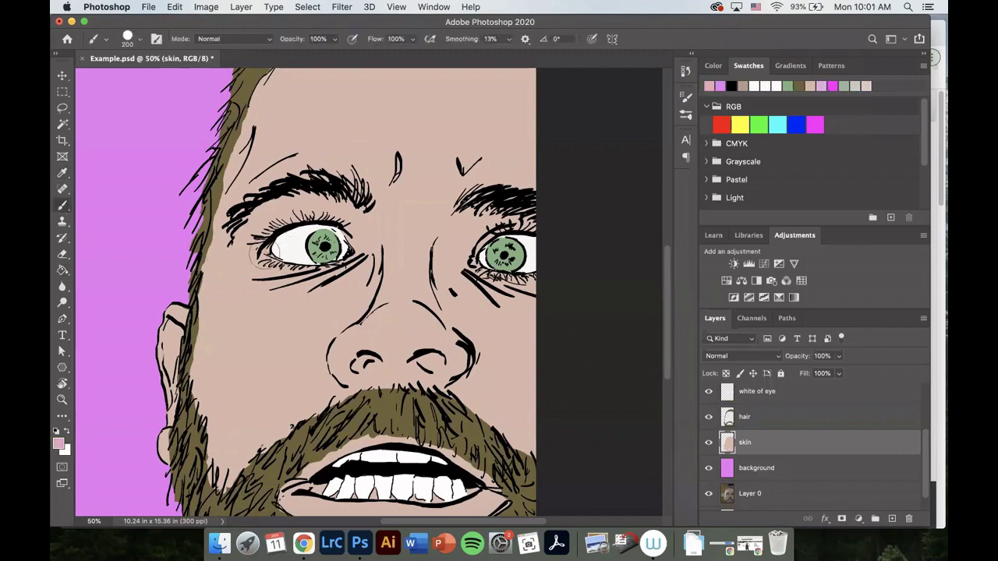
scroll(363, 222, "down", 5)
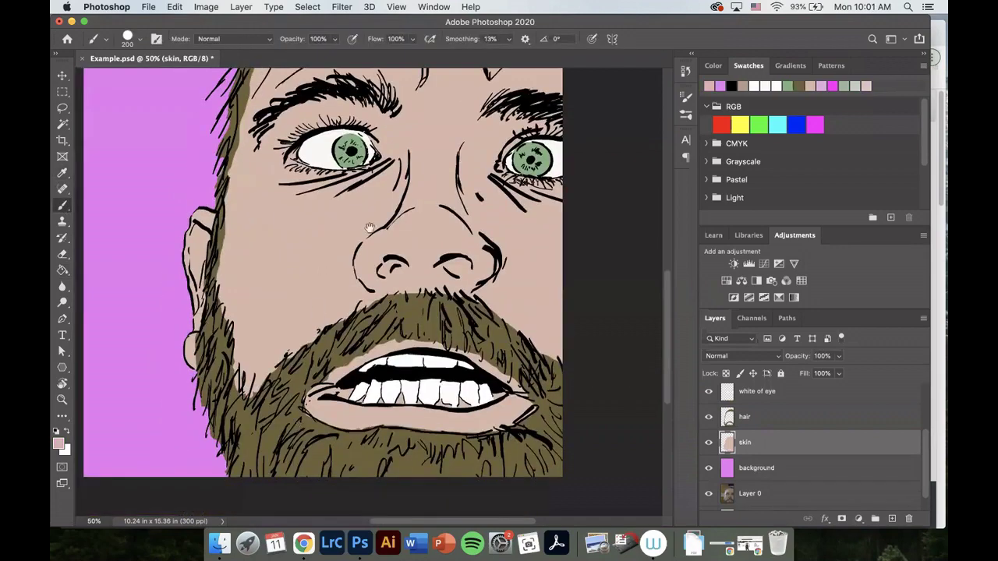
left_click_drag(363, 209, 346, 204)
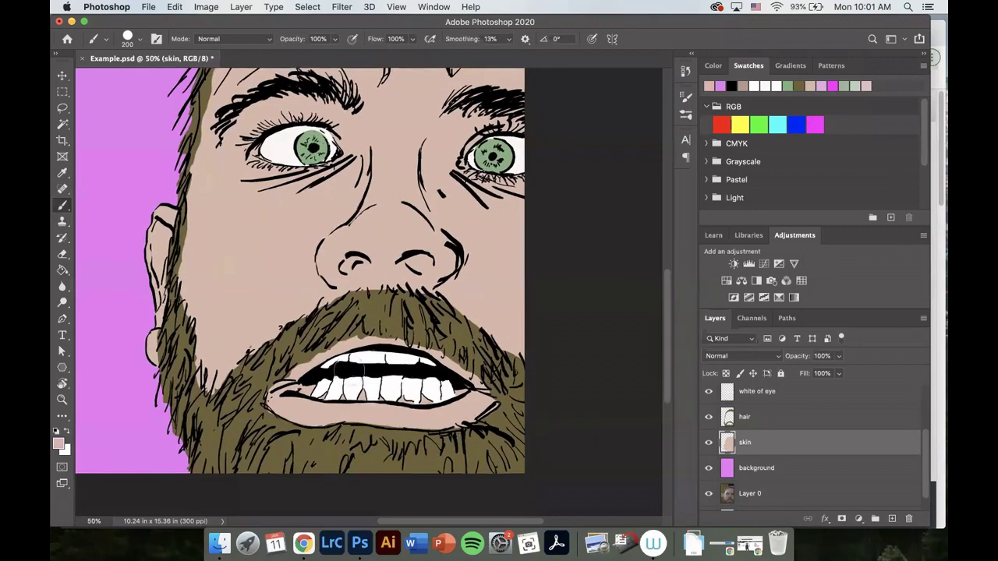
scroll(448, 242, "up", 8)
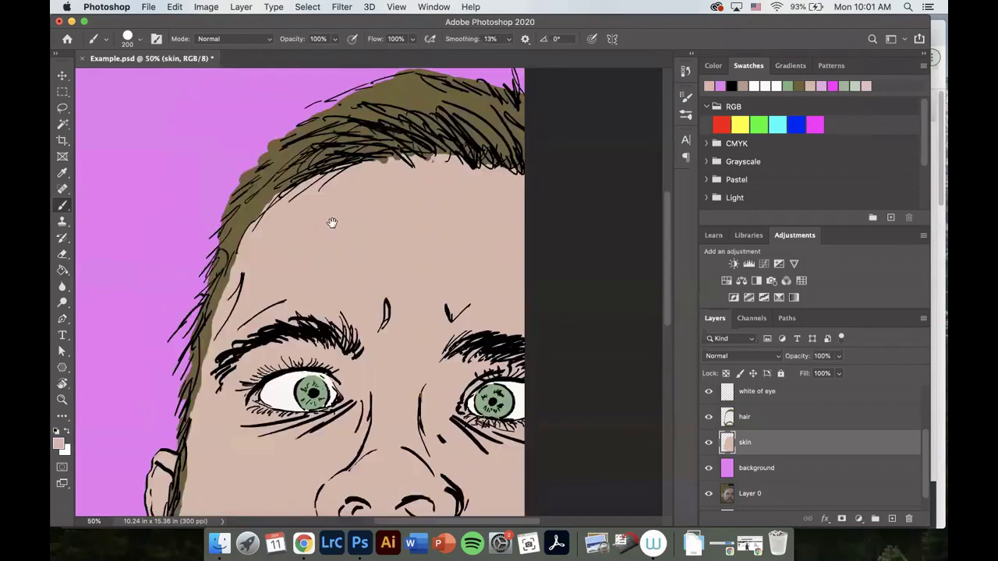
key("super+minus")
key("super+minus")
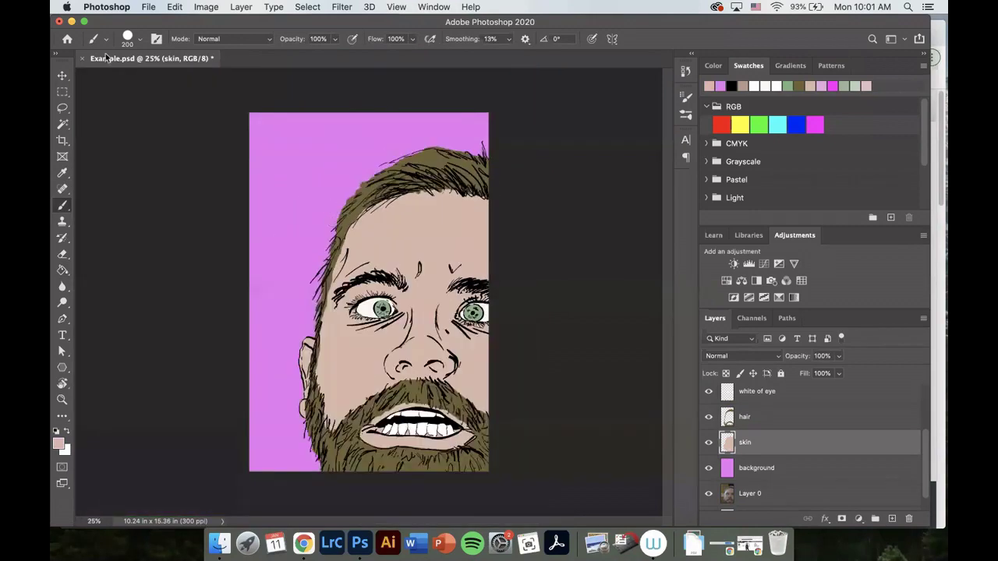
- Save Example.psd, then start a Save As copy and open the Format list to choose JPEG
left_click(149, 7)
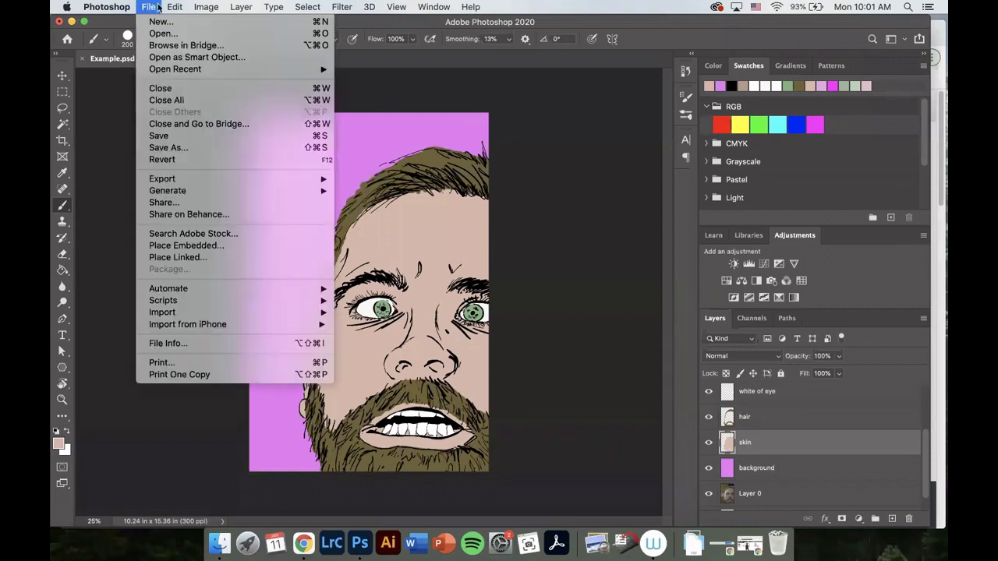
left_click(177, 137)
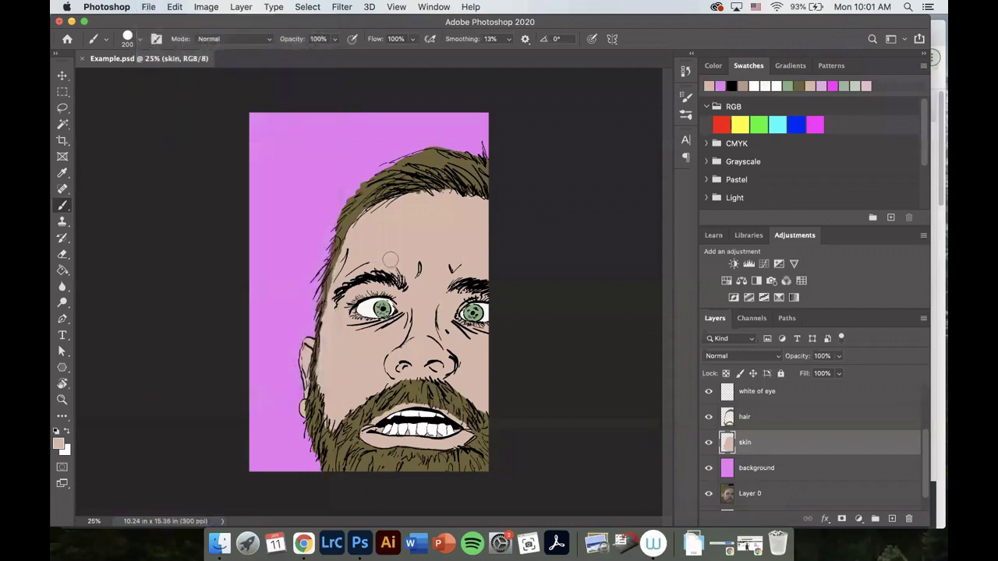
left_click(145, 6)
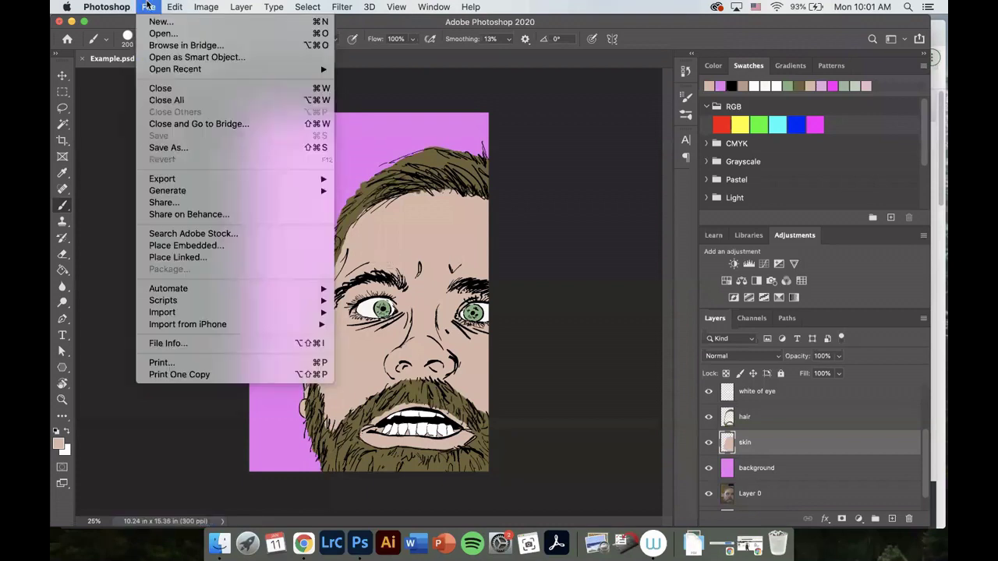
left_click(183, 151)
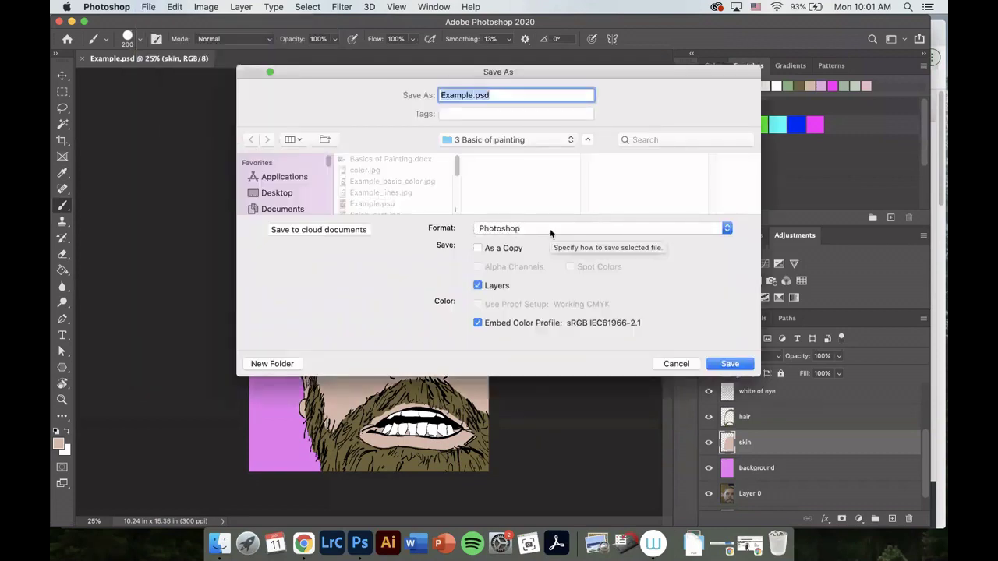
left_click(549, 229)
left_click(550, 229)
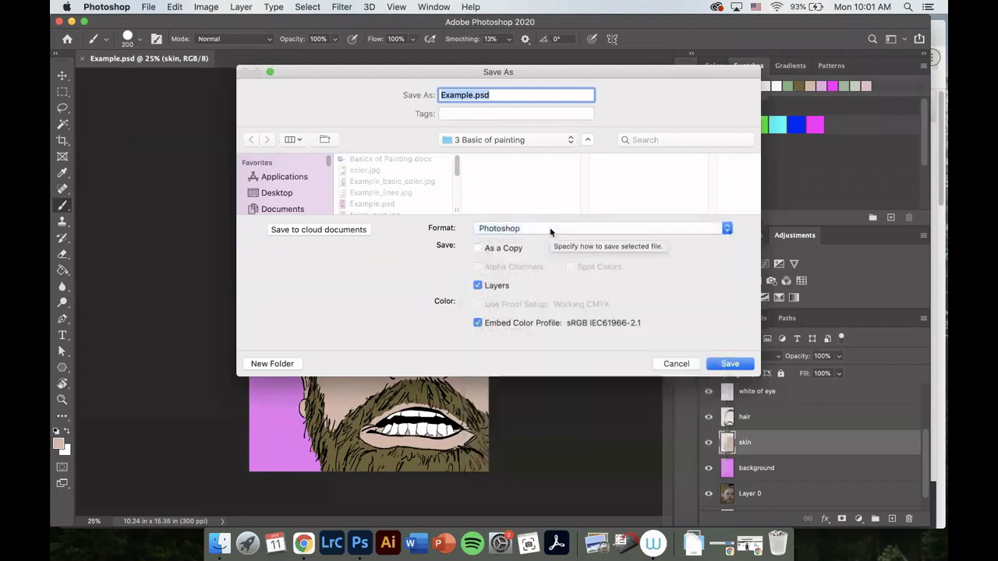
left_click(548, 228)
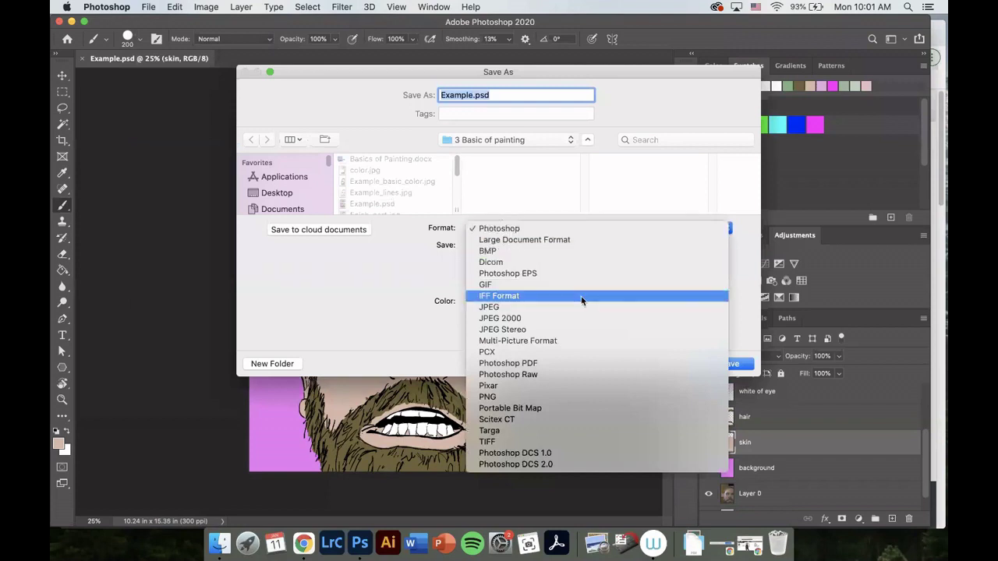